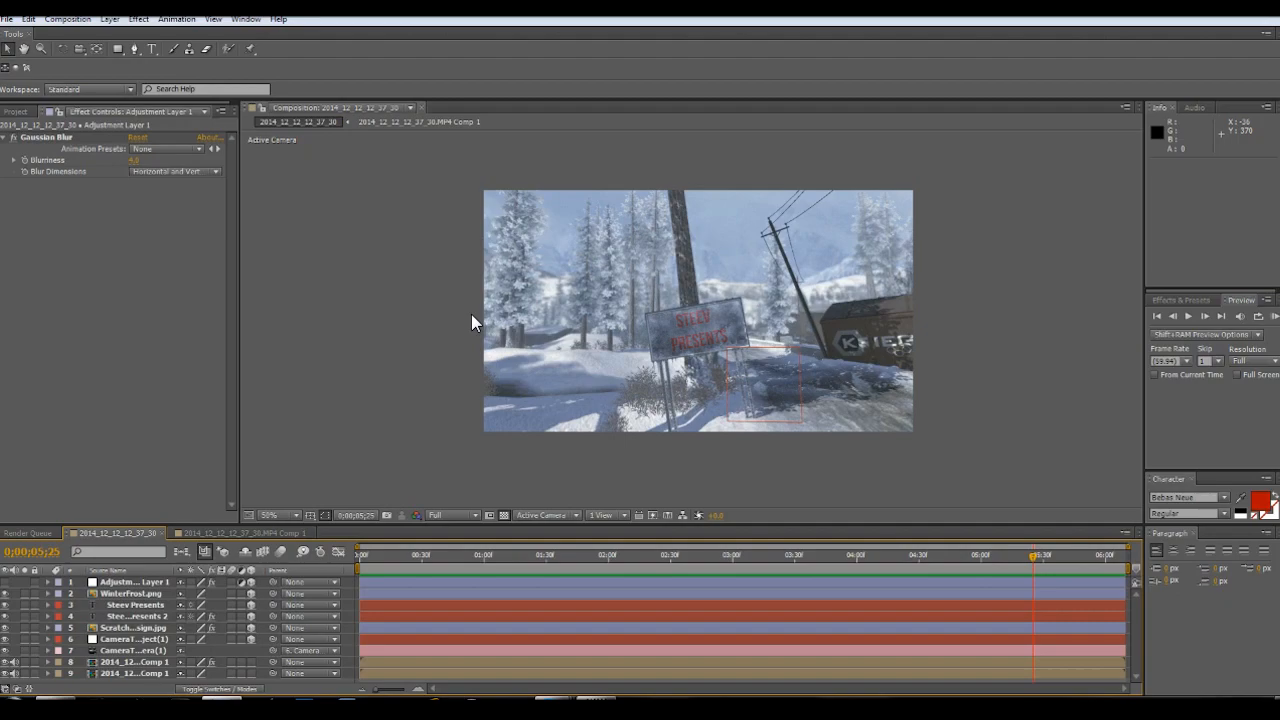
Play a RAM preview of the finished composition with the title on the road sign
left_click(1274, 316)
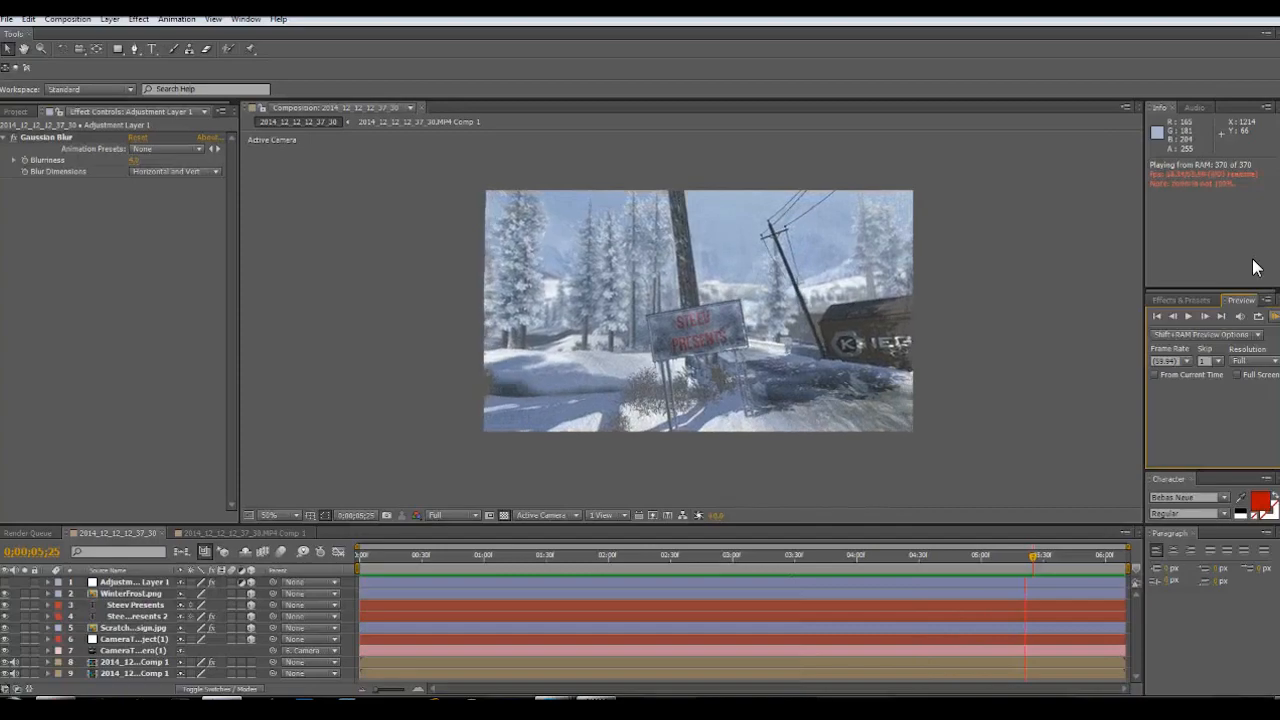
left_click(1272, 315)
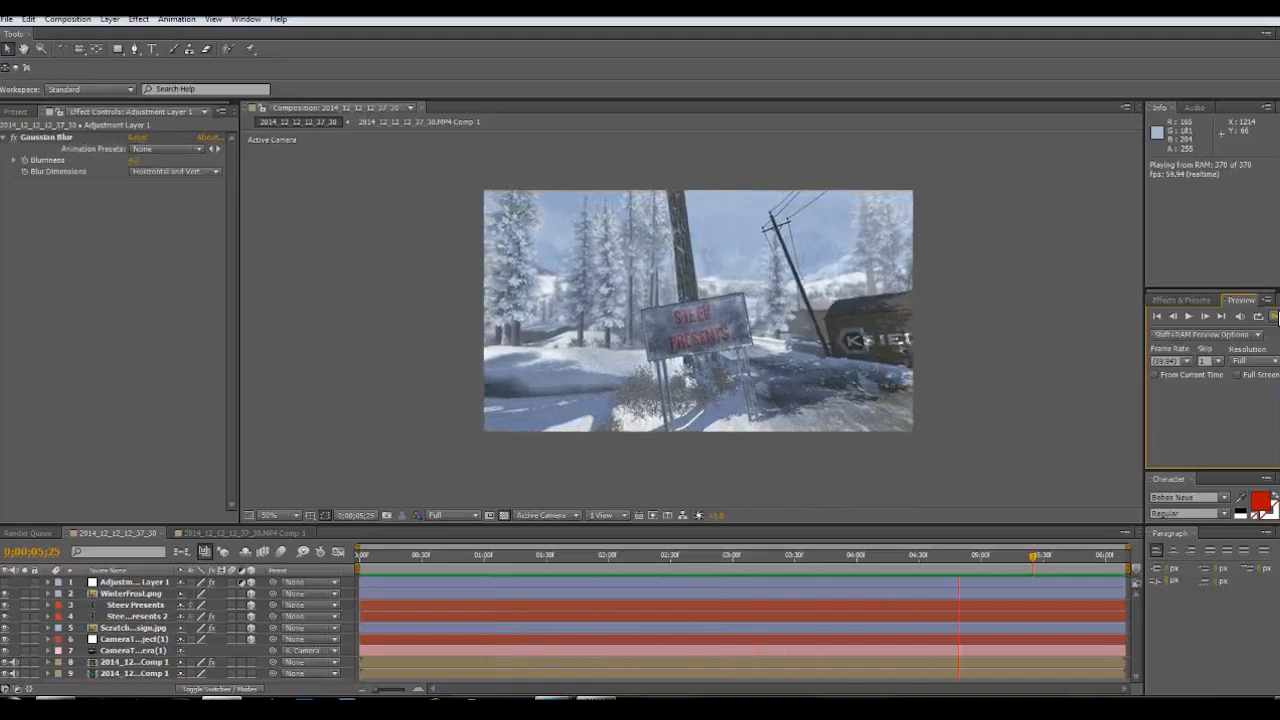
left_click(1276, 318)
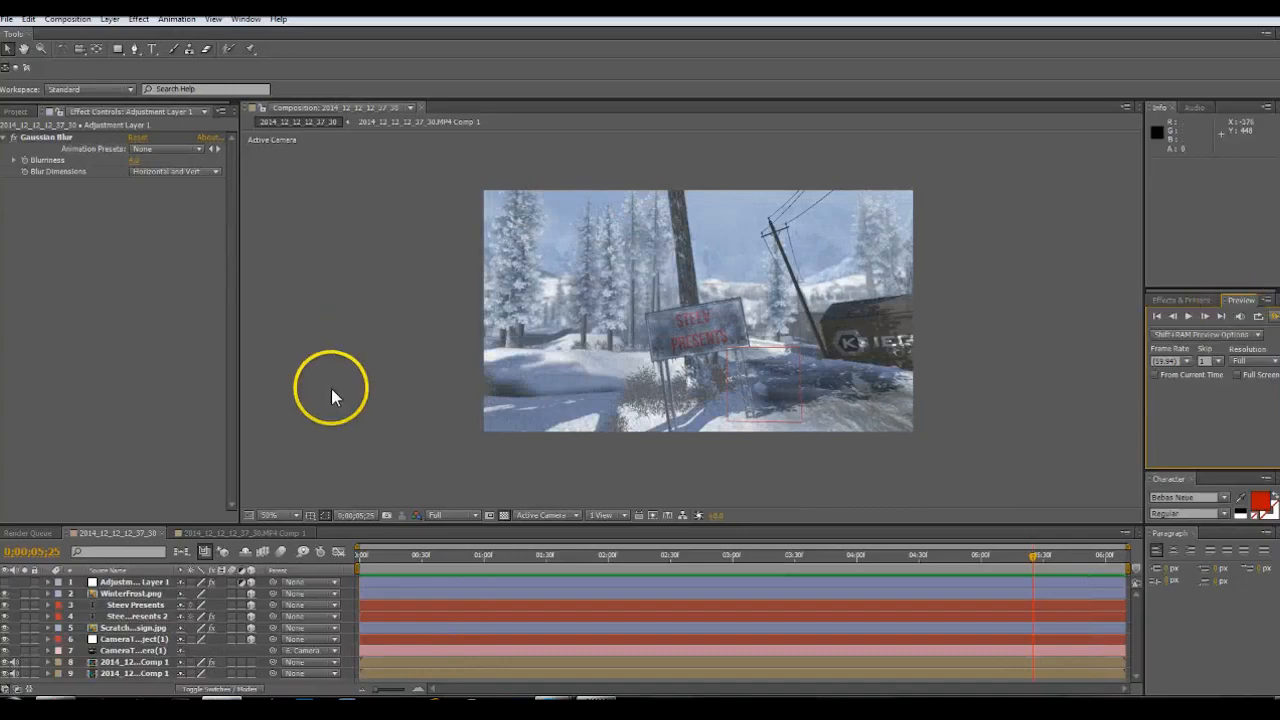
Locate CameraTracker among The Foundry effects and show its track points on the top footage layer
left_click(122, 537)
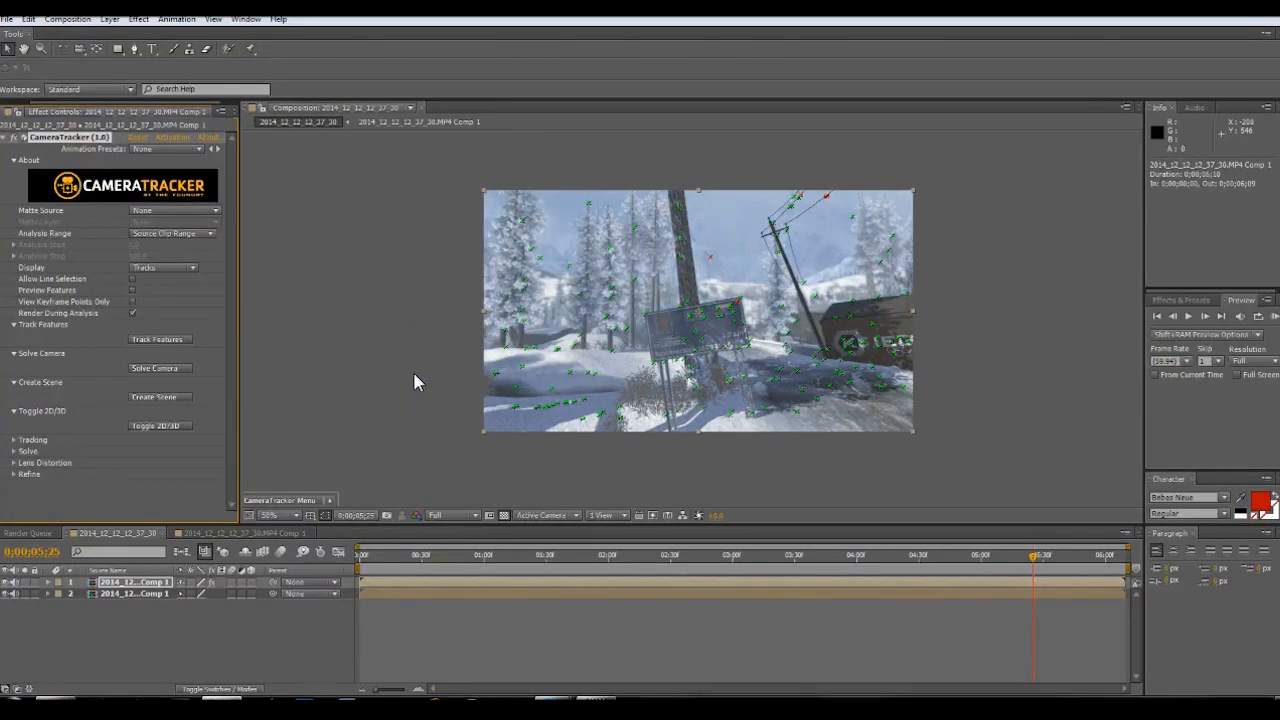
left_click(138, 583)
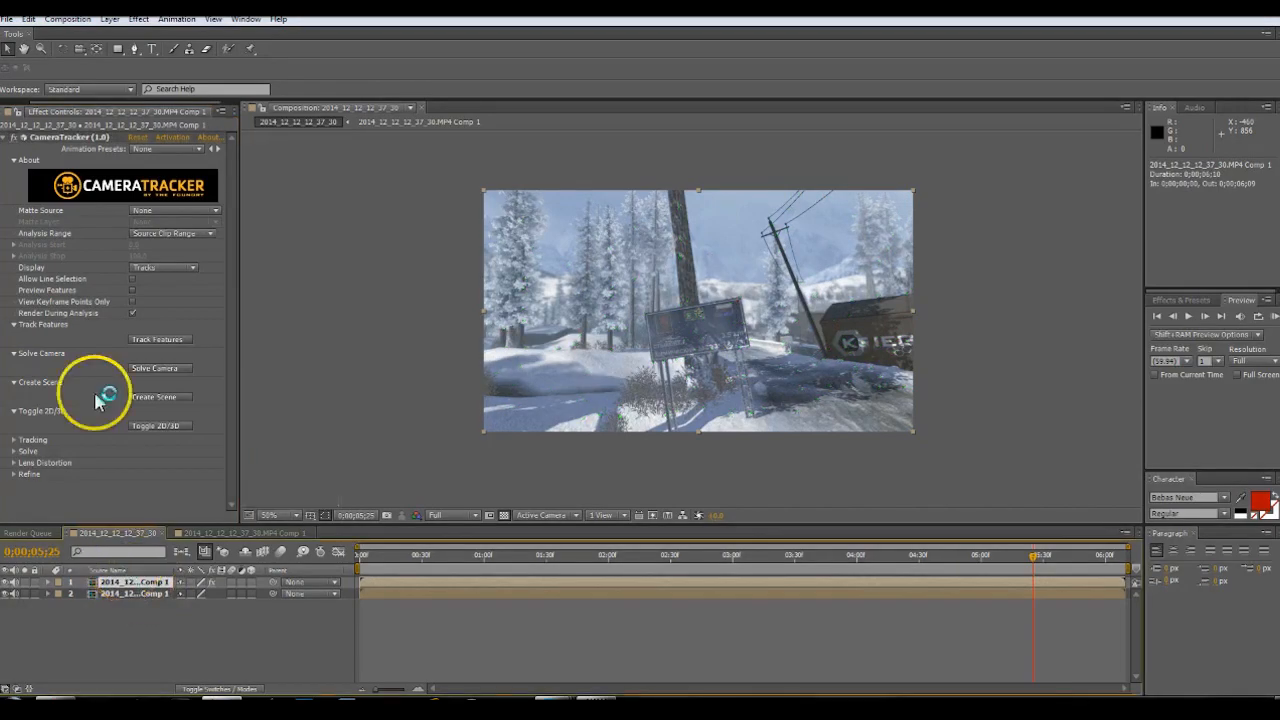
left_click(80, 138)
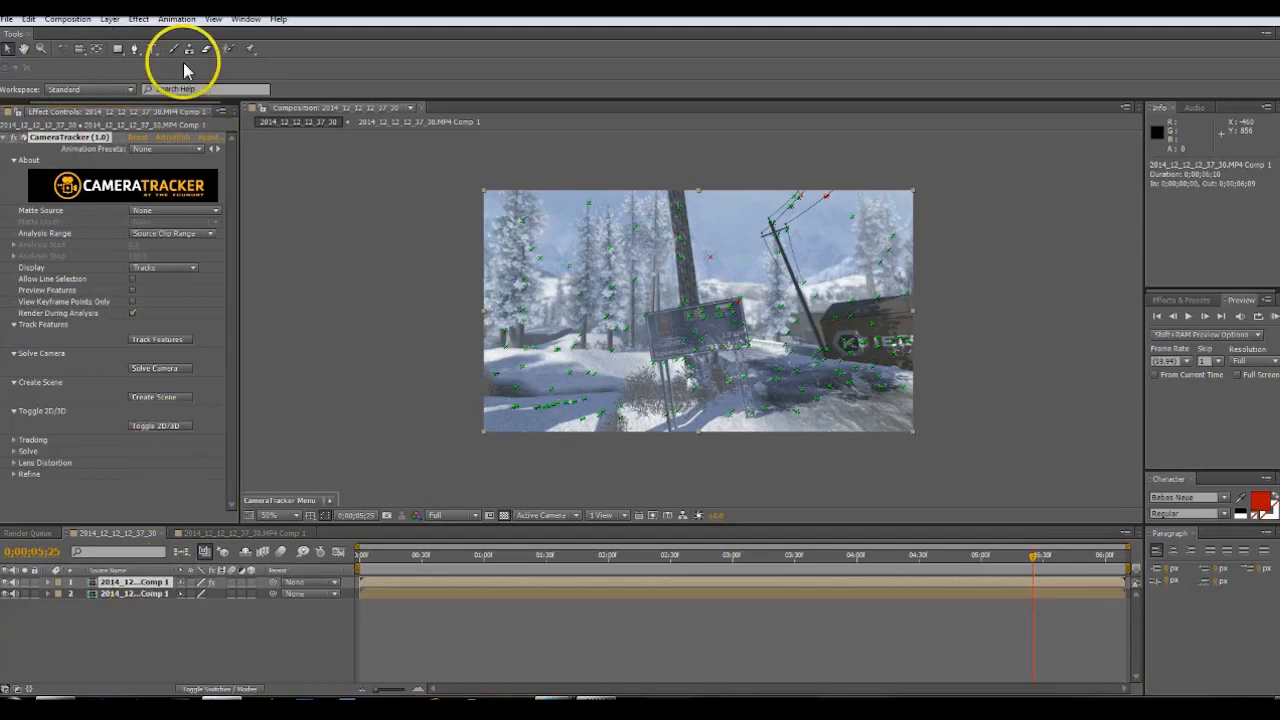
left_click(138, 20)
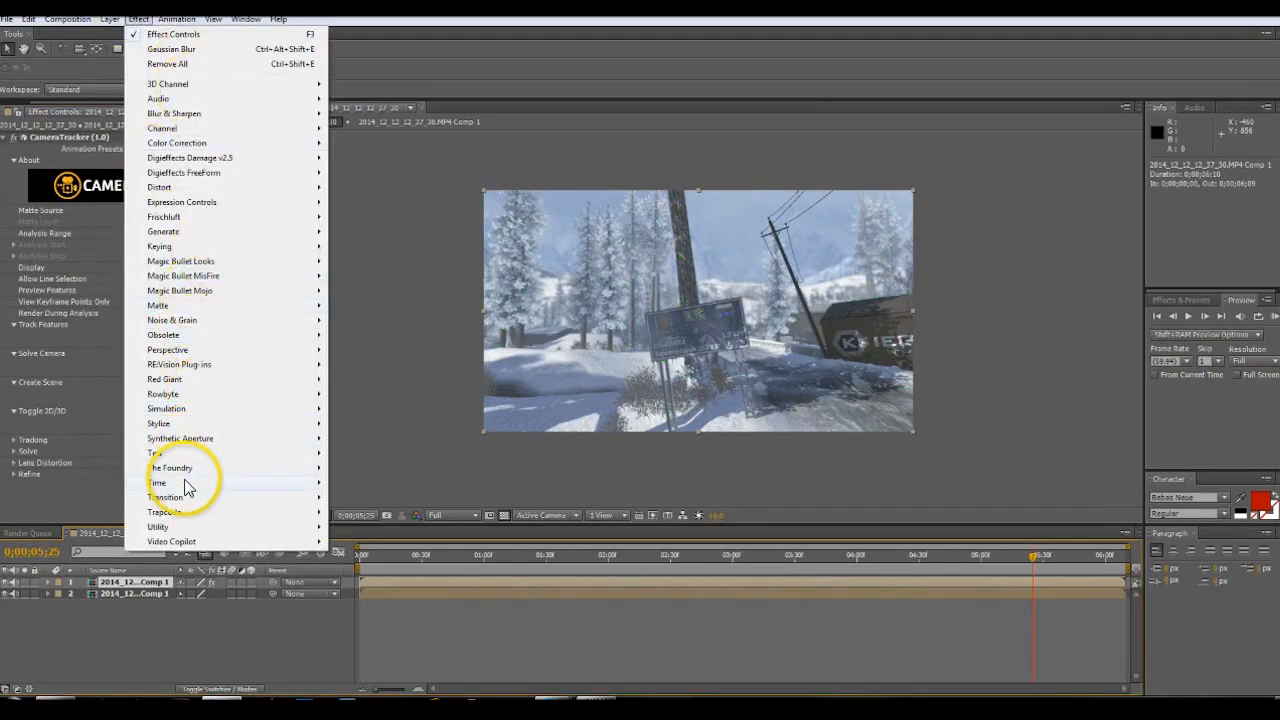
mouse_move(190, 468)
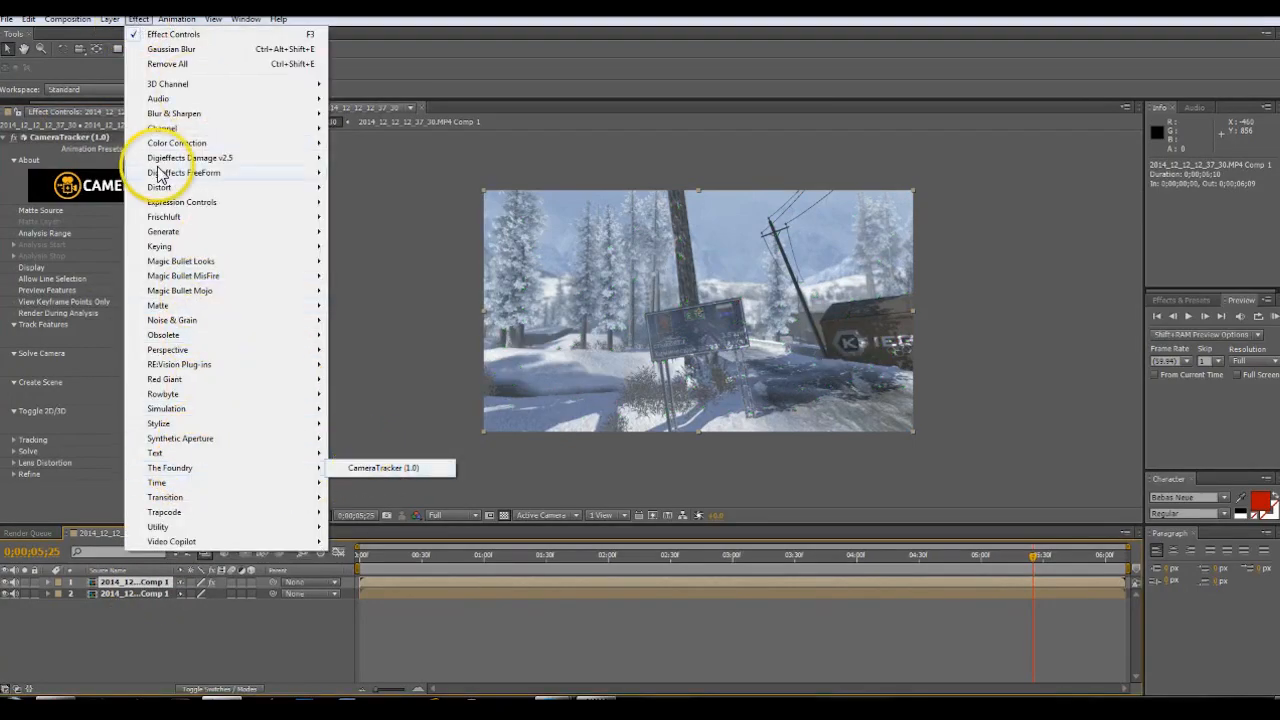
left_click(142, 636)
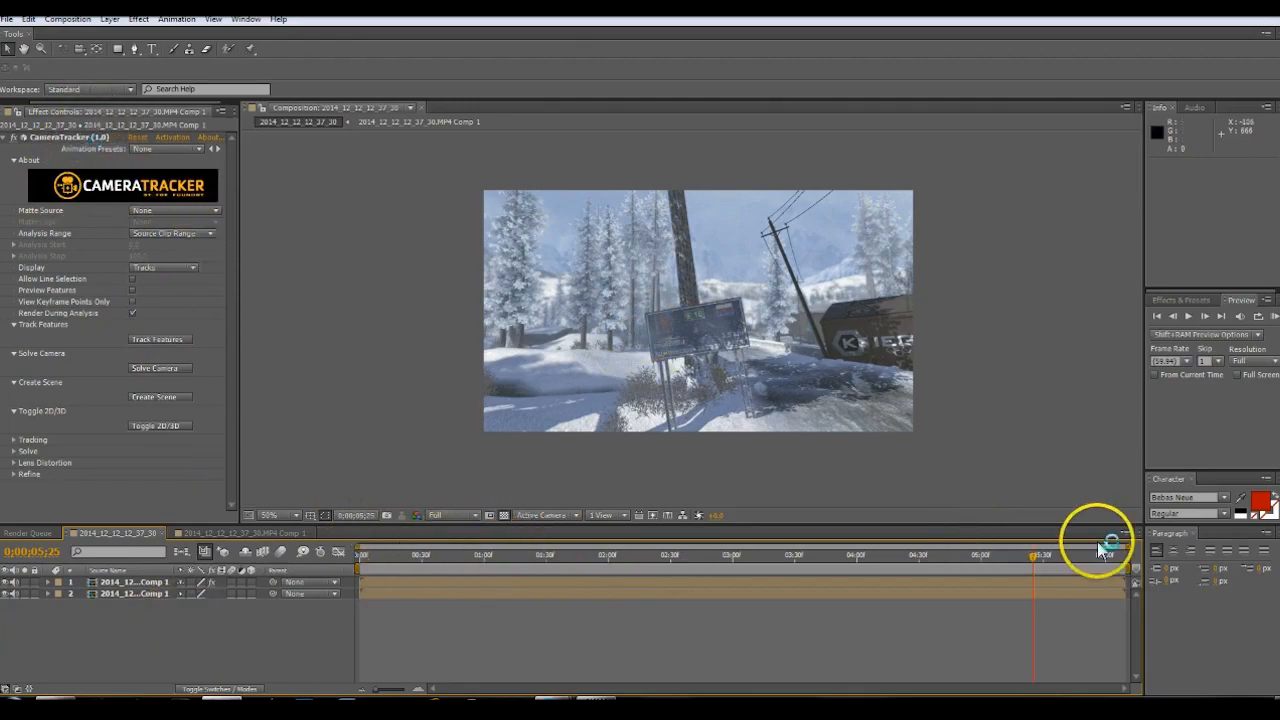
left_click(60, 136)
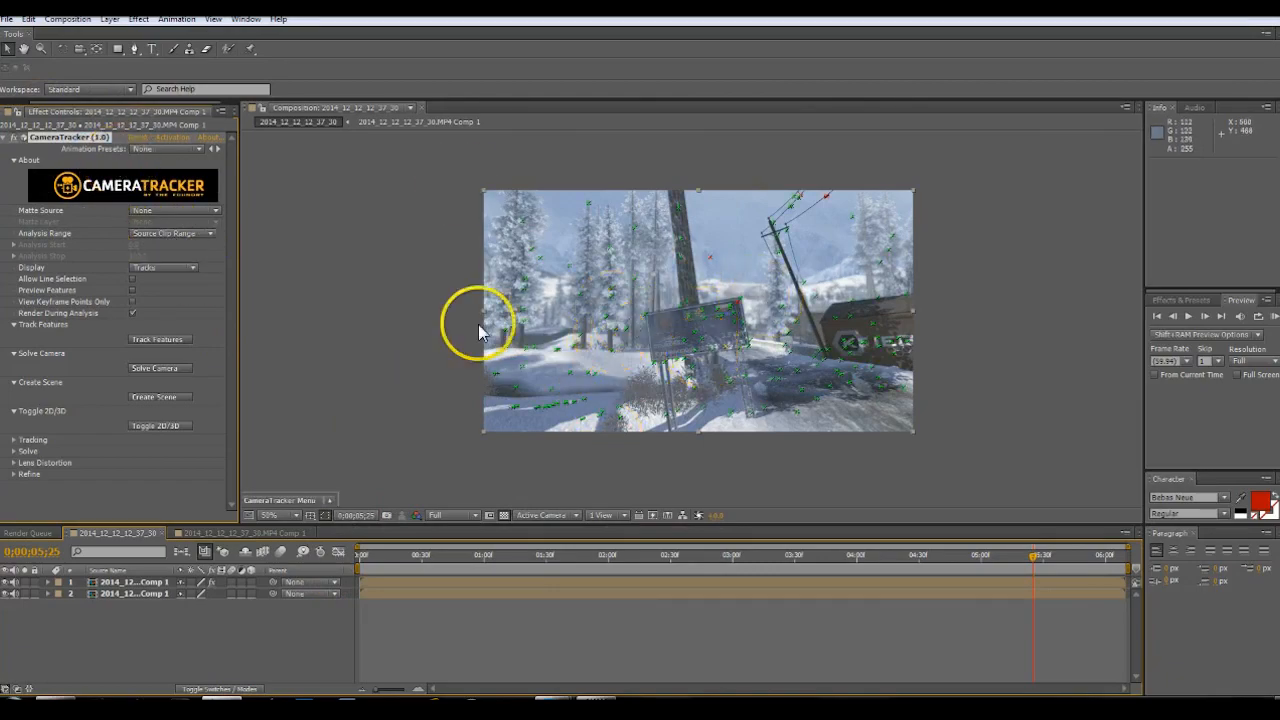
Solve the camera with CameraTracker and create the tracked scene for the top footage layer
left_click(156, 369)
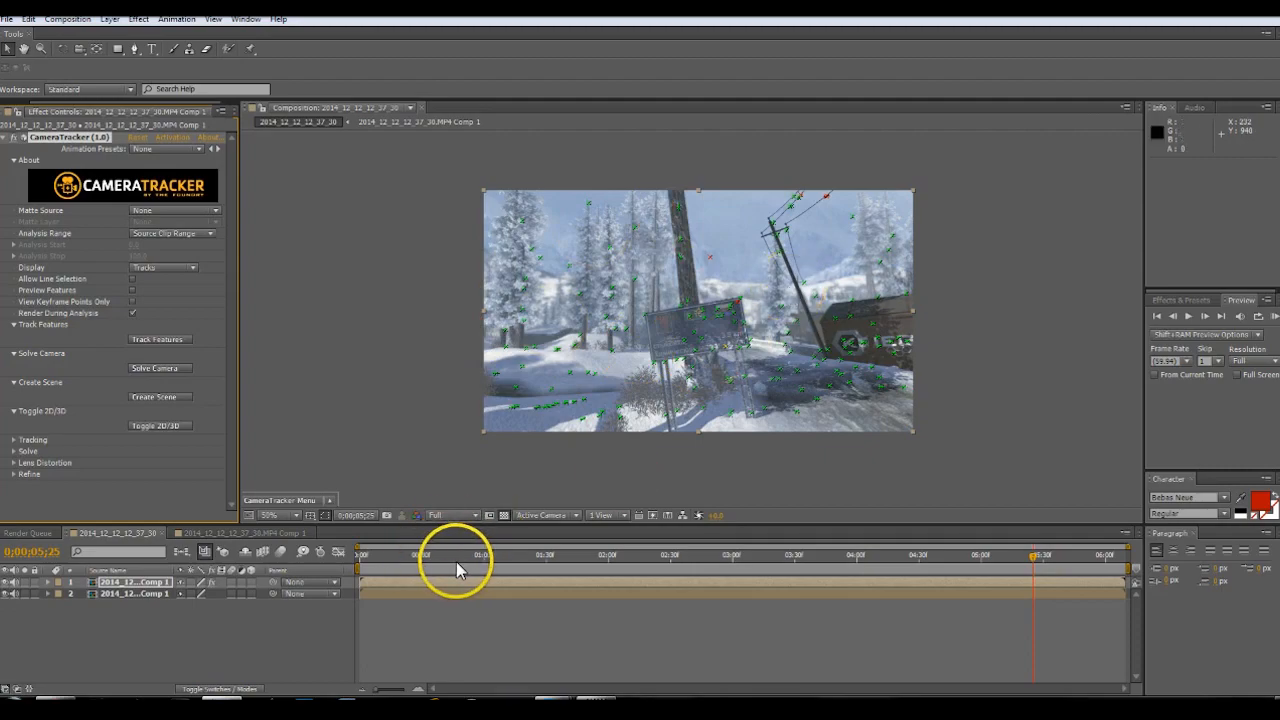
left_click_drag(476, 562, 795, 557)
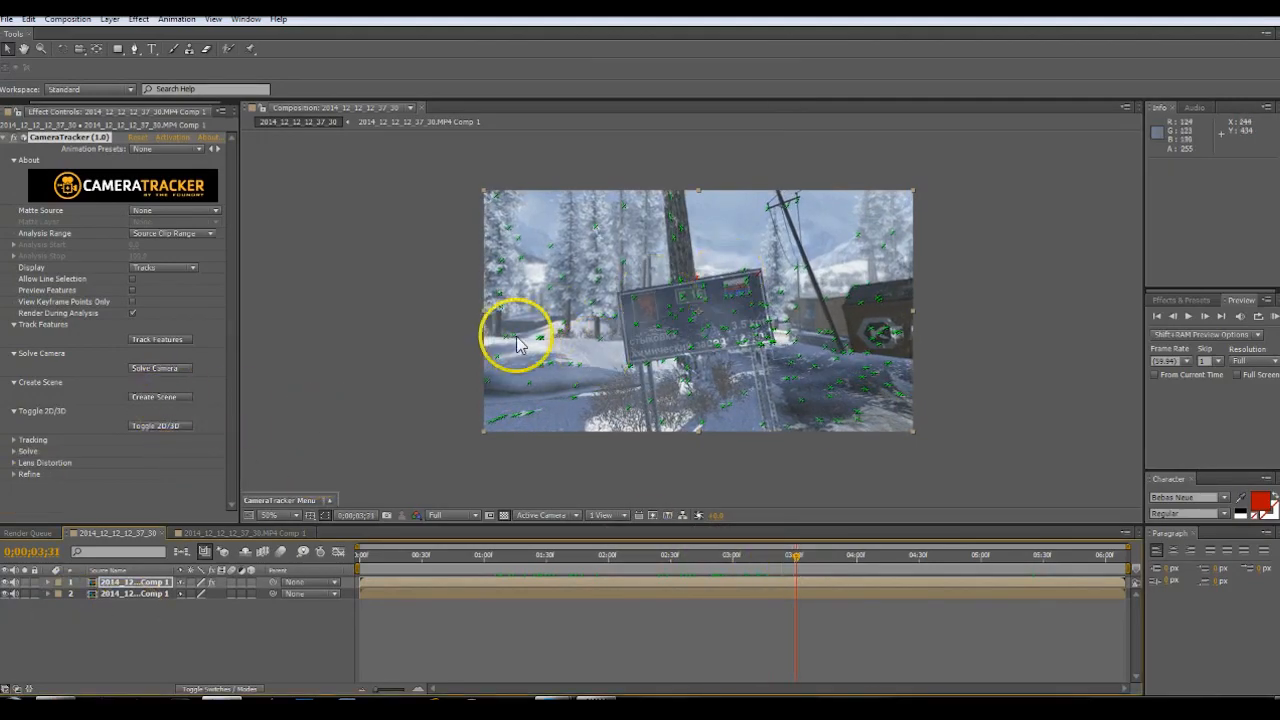
left_click(153, 397)
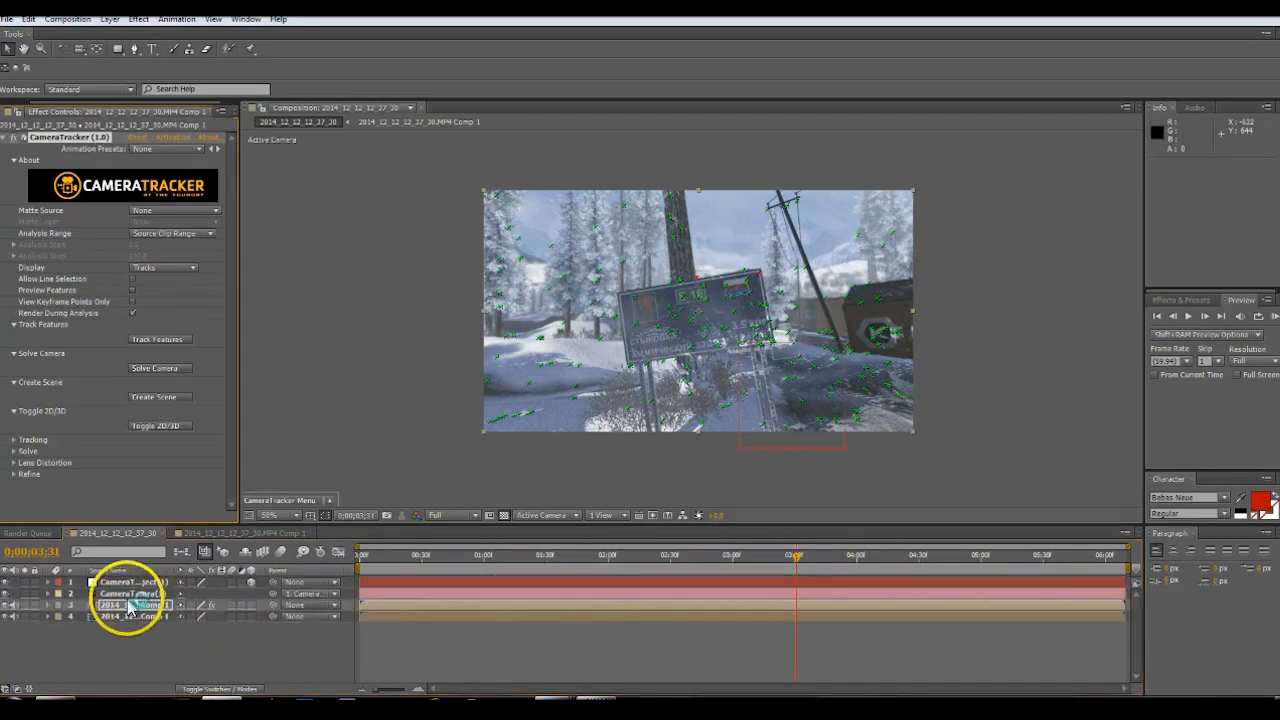
Set the ground plane origin at a track point by the sign's lower edge at 0;00;01;42, and scrub to 0;00;03;24 to check it
left_click_drag(460, 557, 497, 556)
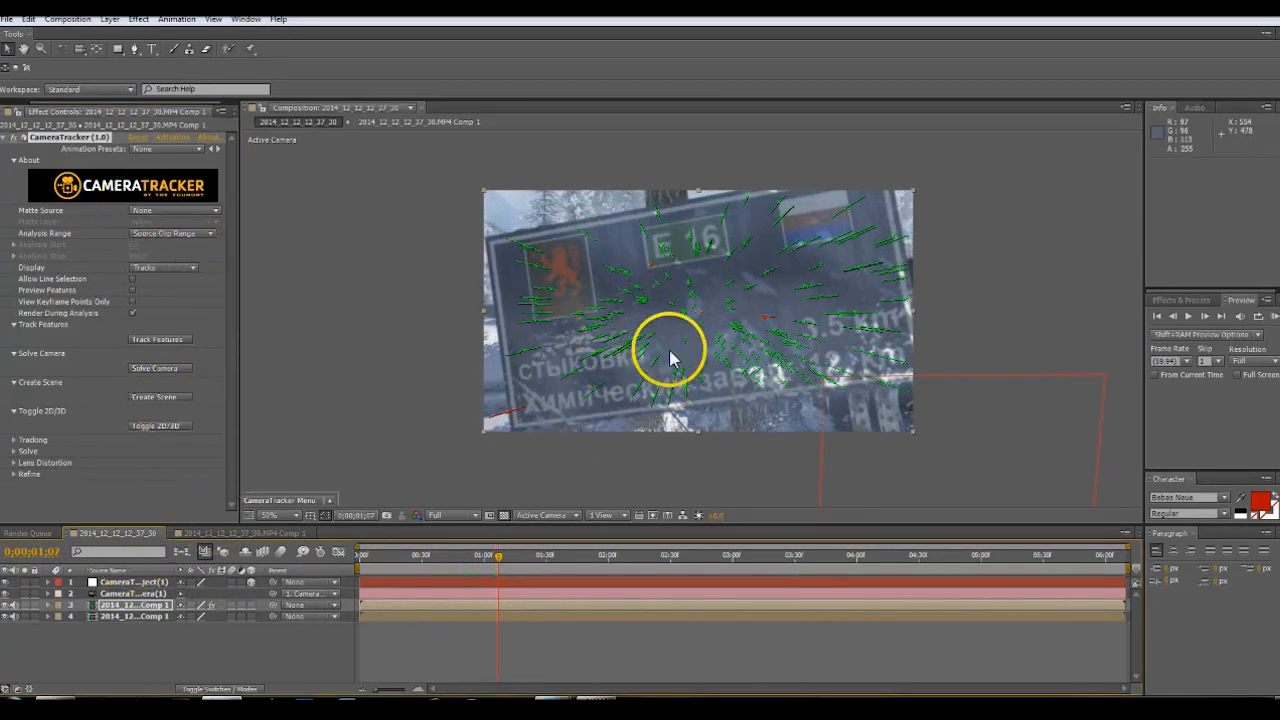
left_click_drag(632, 556, 572, 561)
left_click(667, 377)
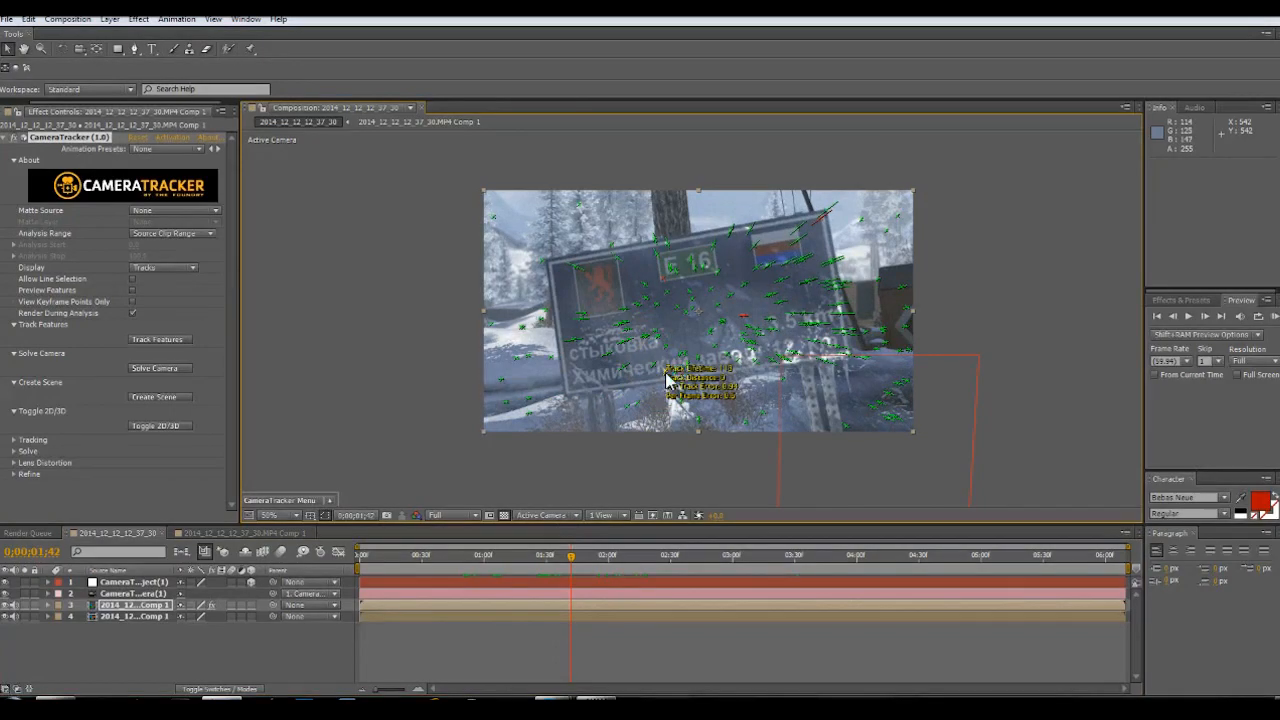
right_click(667, 377)
left_click(700, 400)
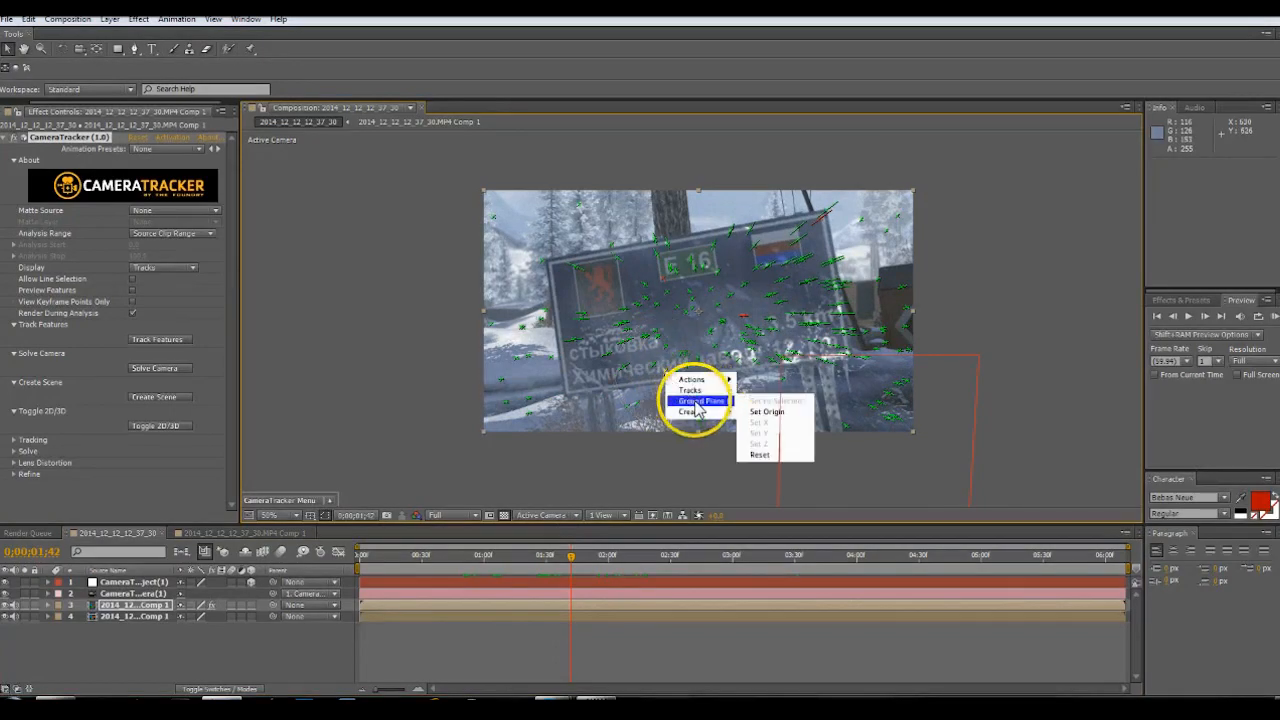
left_click(751, 415)
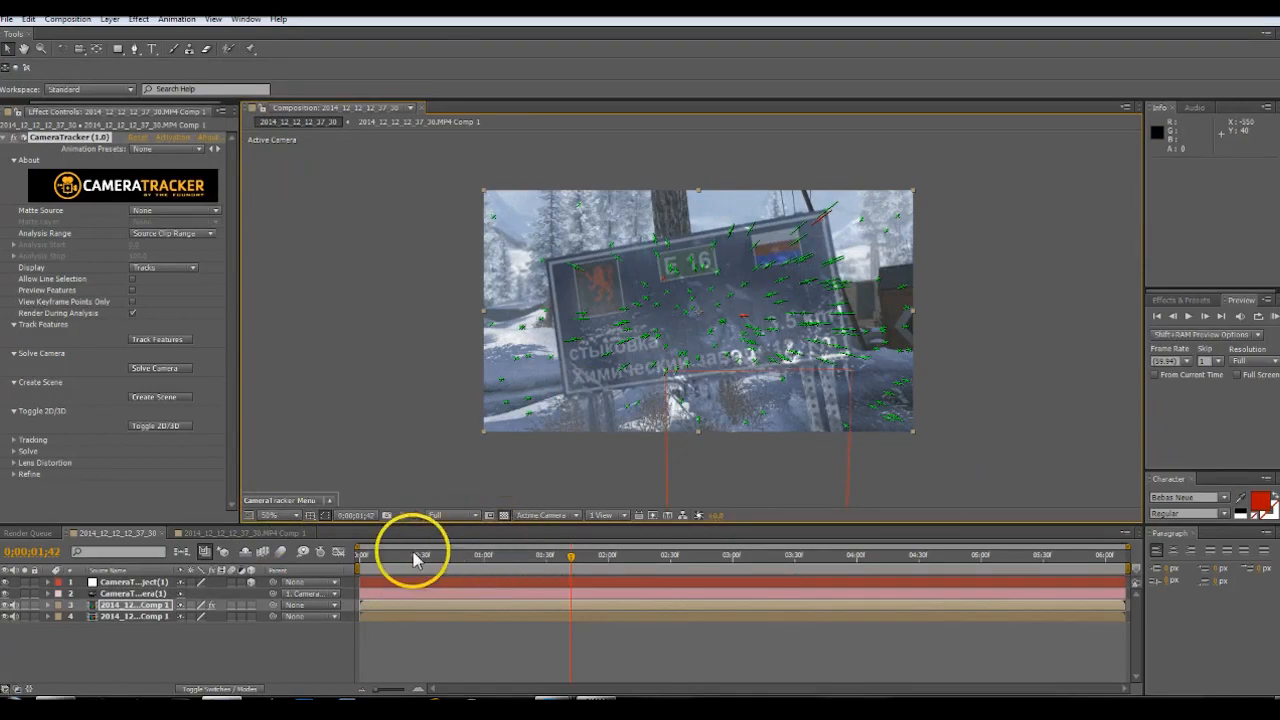
left_click_drag(469, 560, 783, 580)
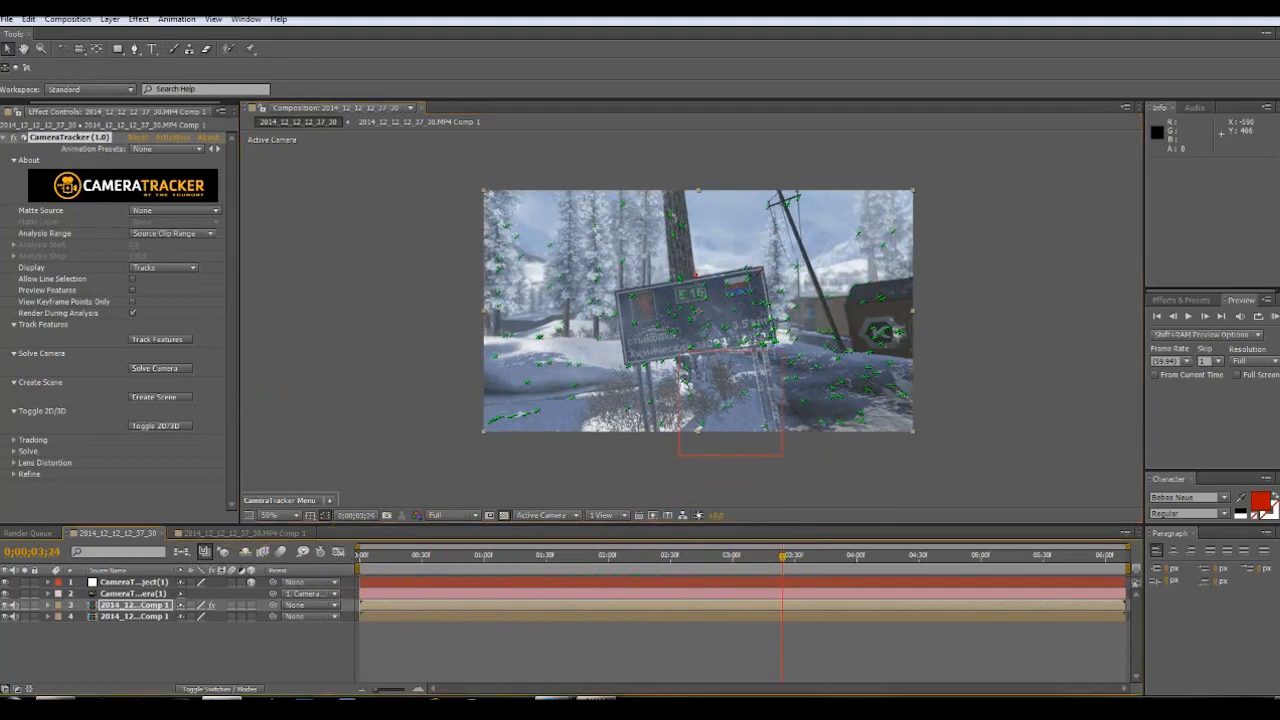
Widen the project area and add the scratched steel texture JPEG to the composition as the top layer
left_click_drag(239, 162, 332, 170)
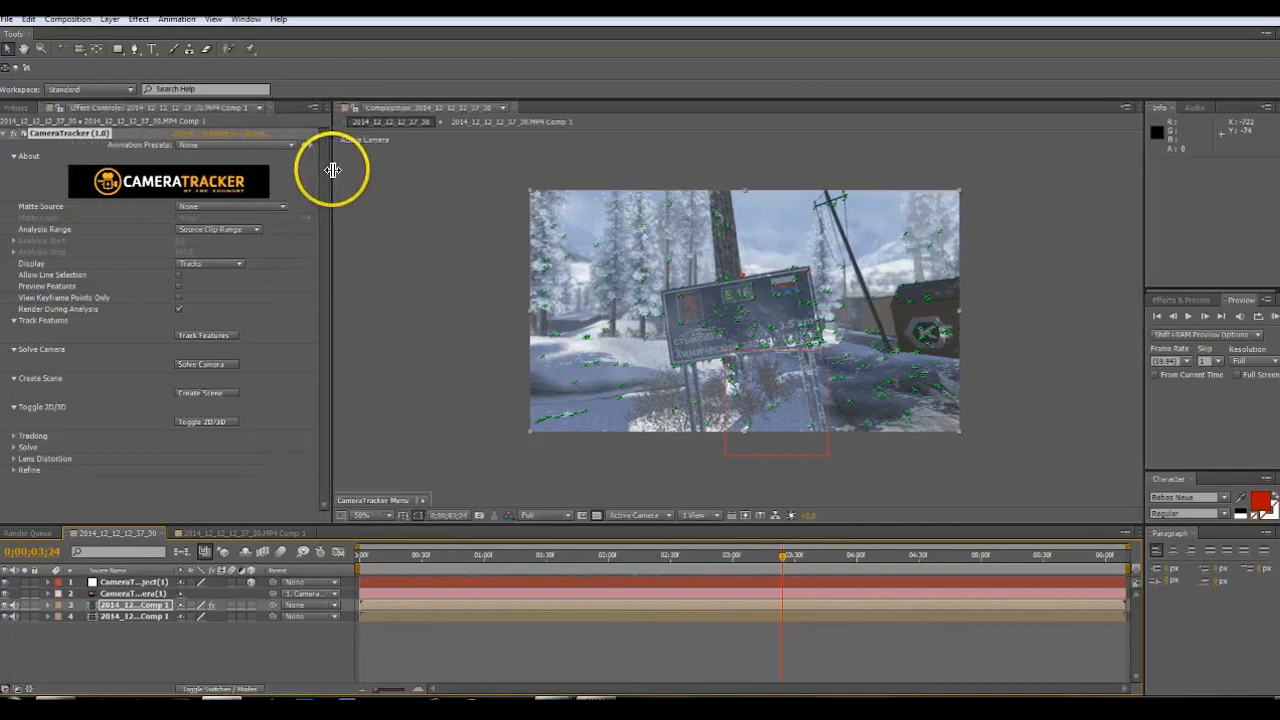
left_click(20, 107)
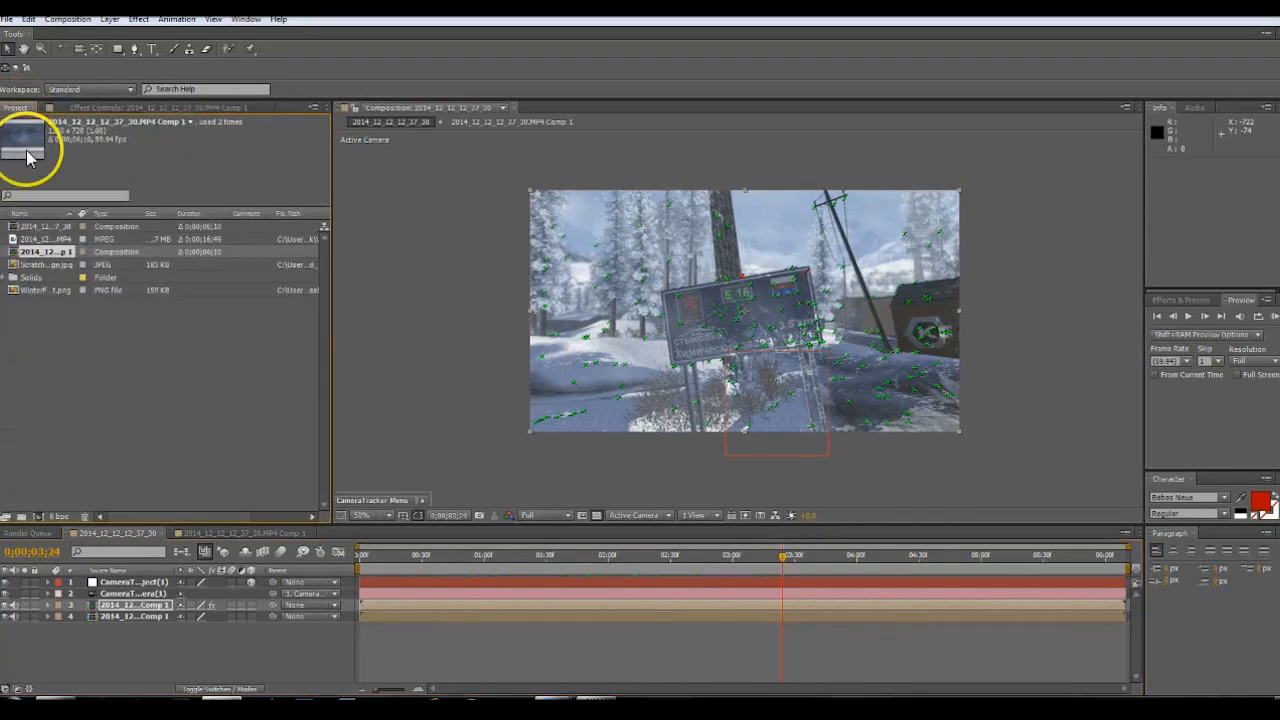
left_click(30, 265)
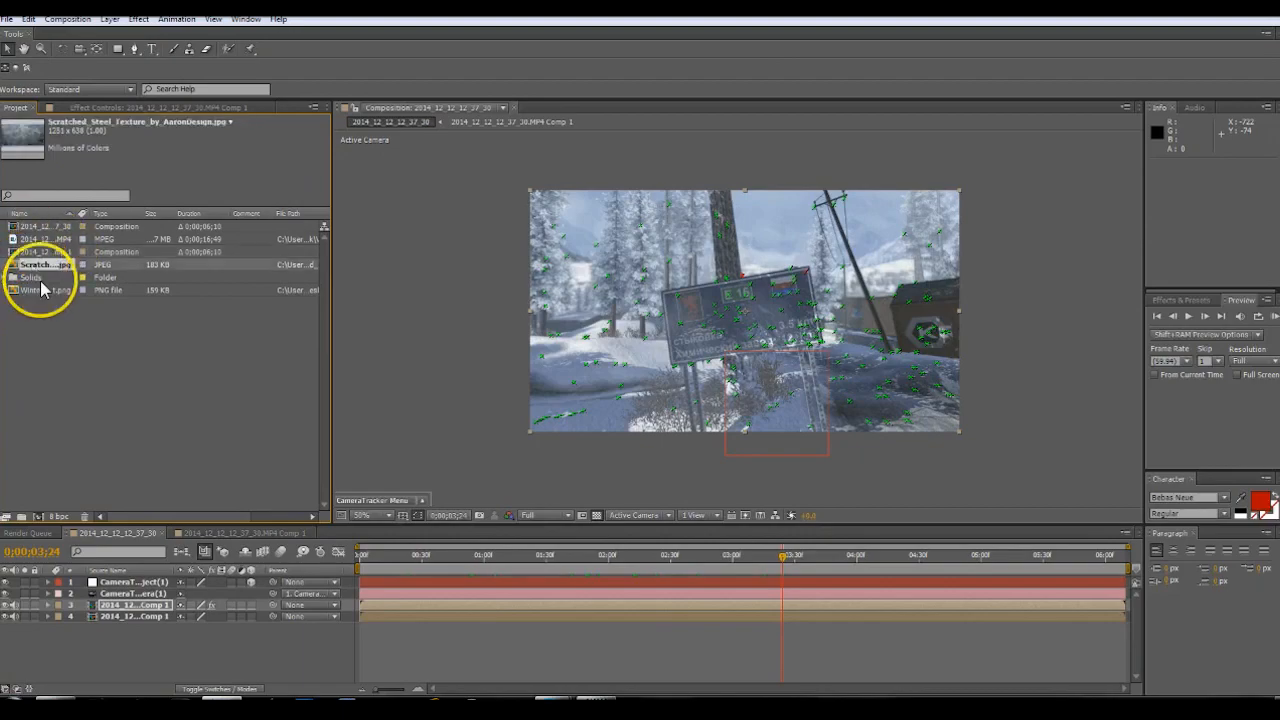
left_click(36, 289)
left_click(36, 265)
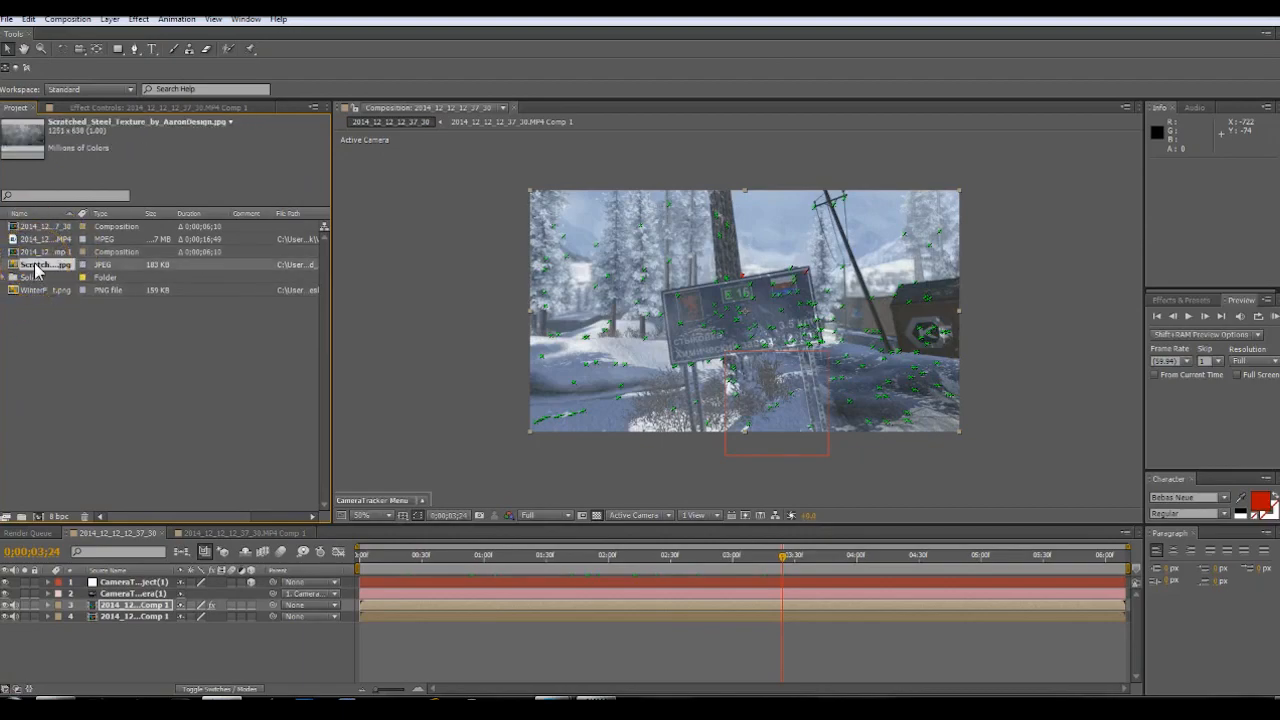
left_click(29, 269)
left_click_drag(30, 271, 456, 338)
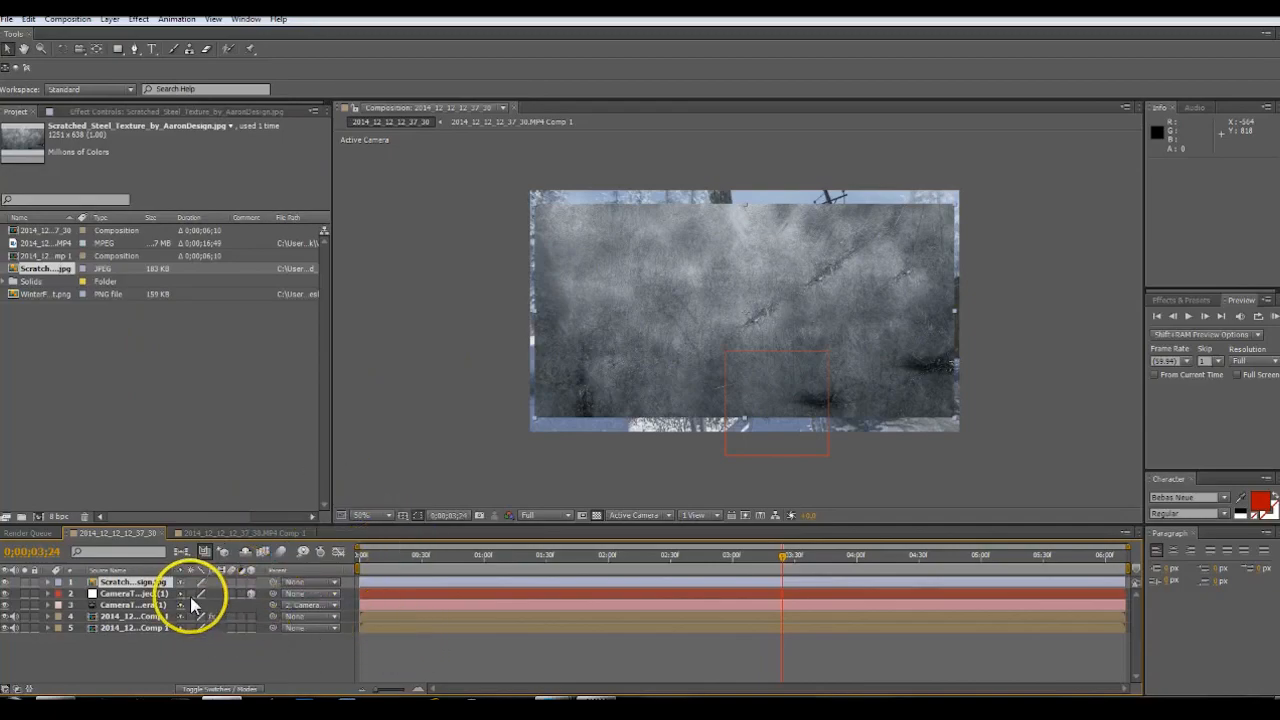
Make the scratched steel texture a 3D layer and scale it down uniformly to slightly larger than the sign
key("s")
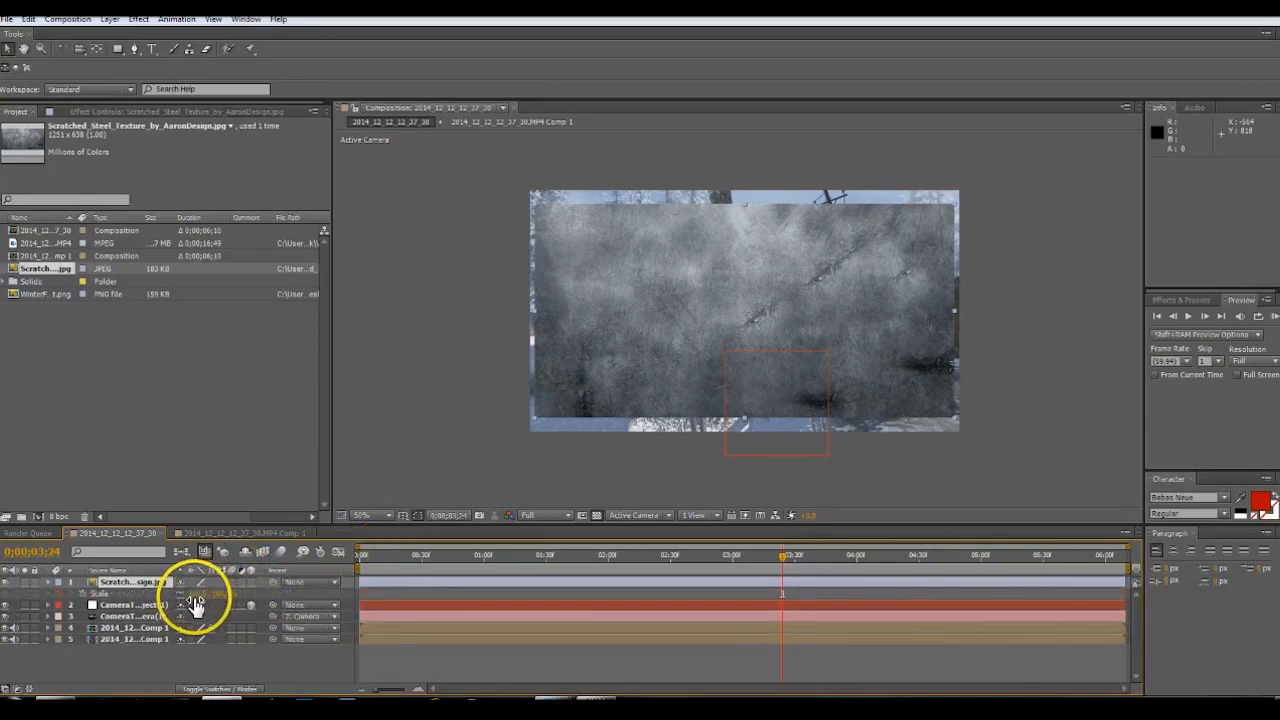
left_click(250, 584)
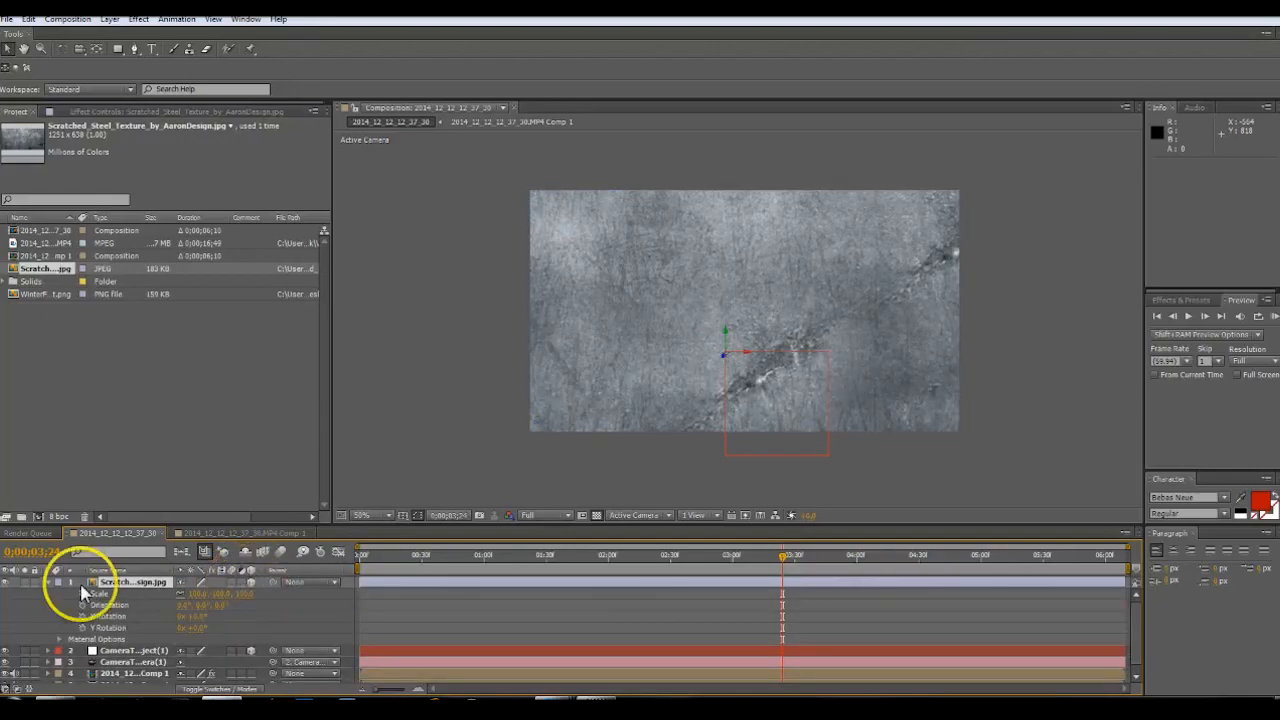
key("s")
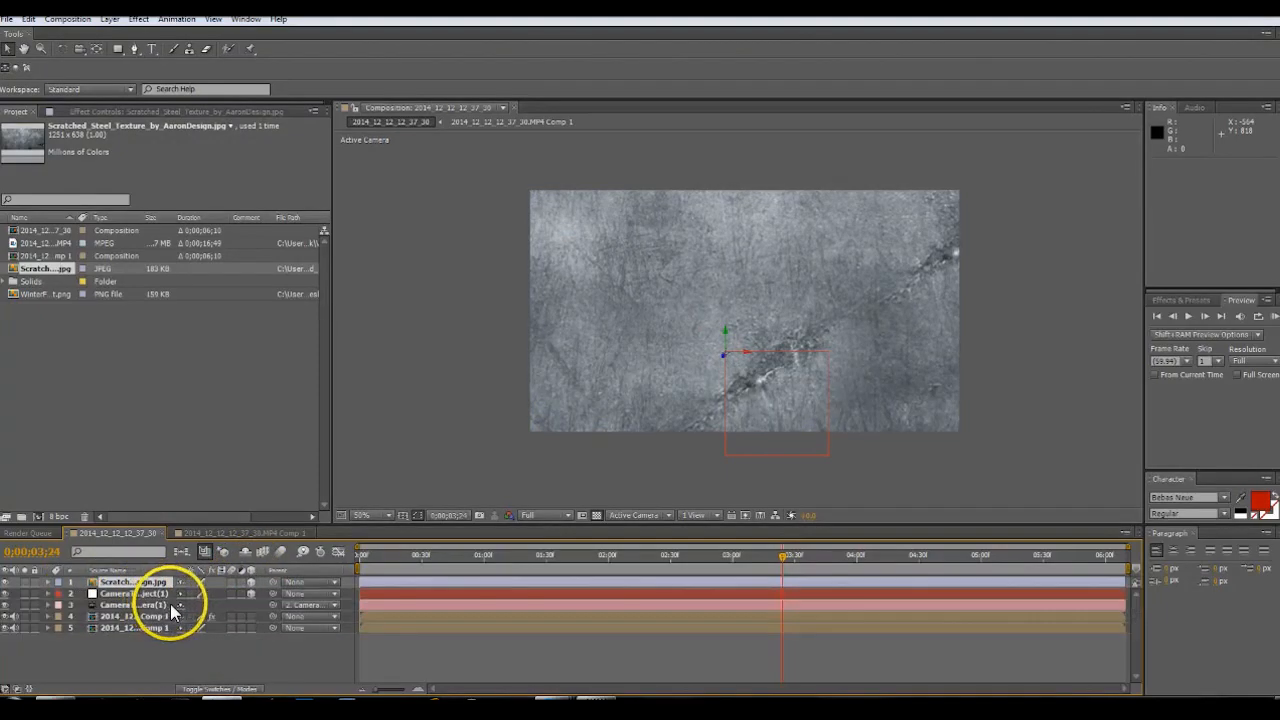
key("s")
left_click_drag(191, 603, 141, 600)
left_click(145, 322)
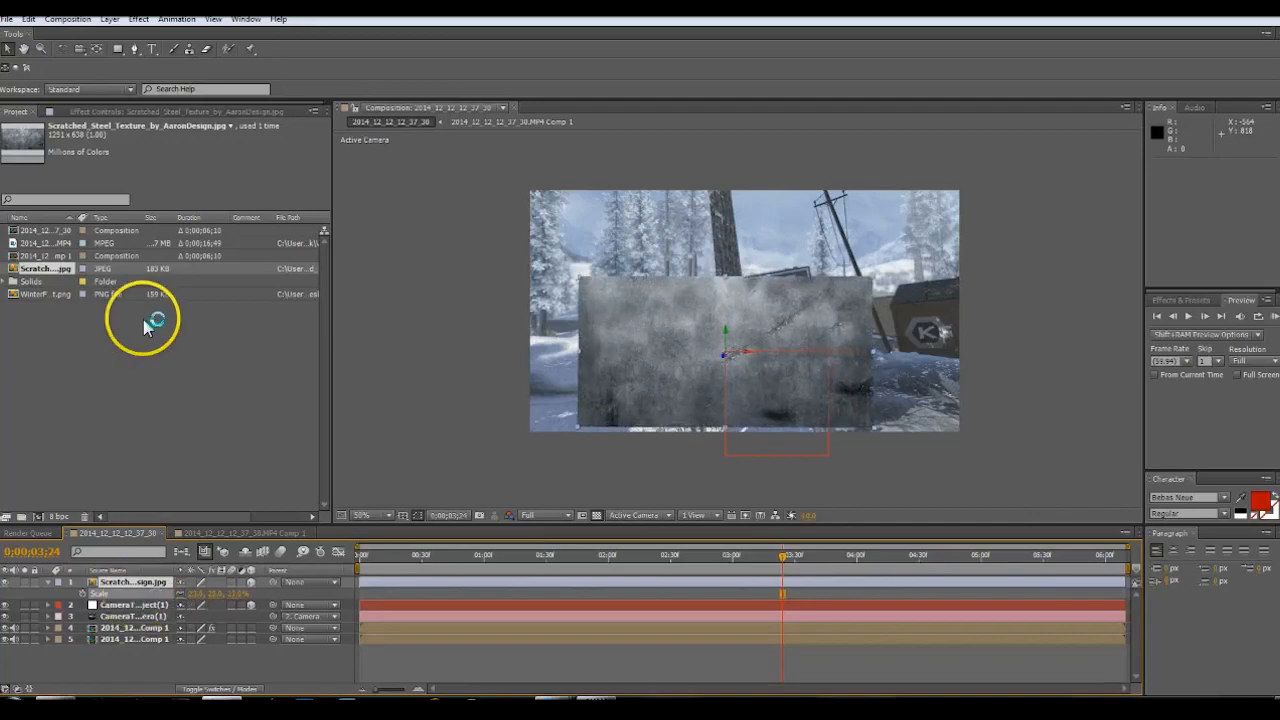
Rotate the steel texture about 11° counterclockwise around Z to match the sign's tilt, and scale it down slightly
left_click(62, 48)
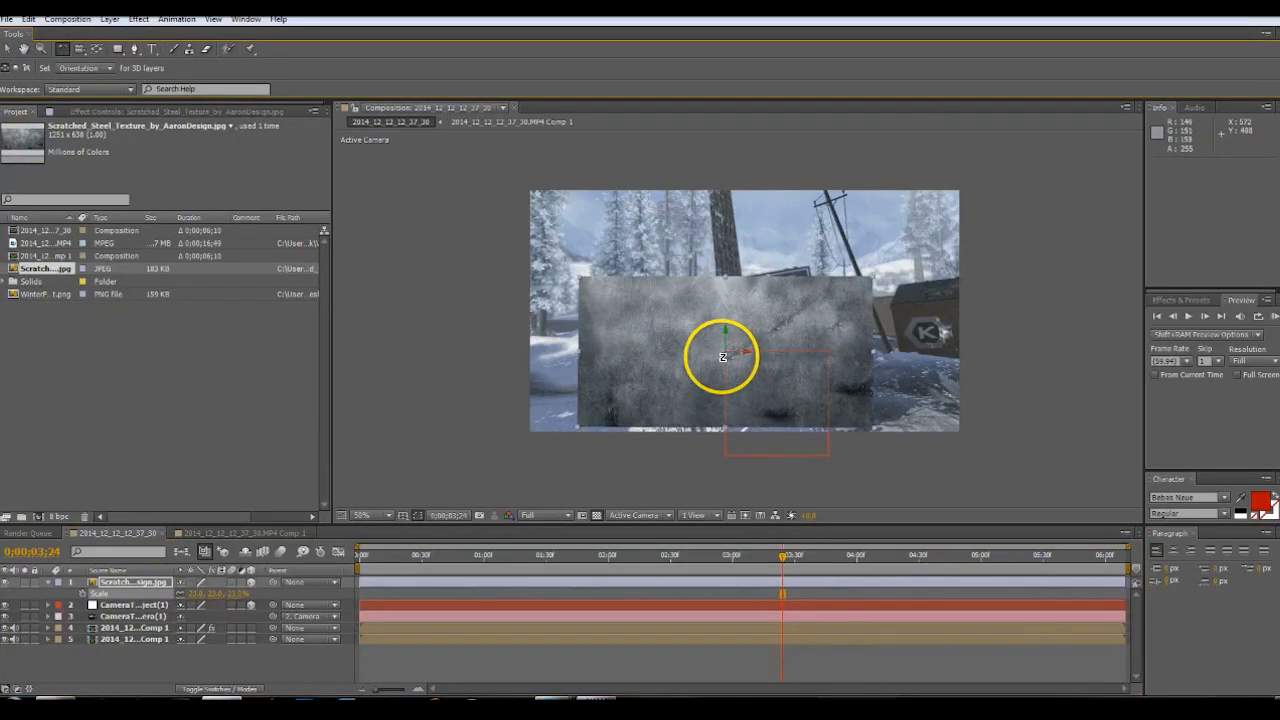
left_click_drag(723, 356, 739, 348)
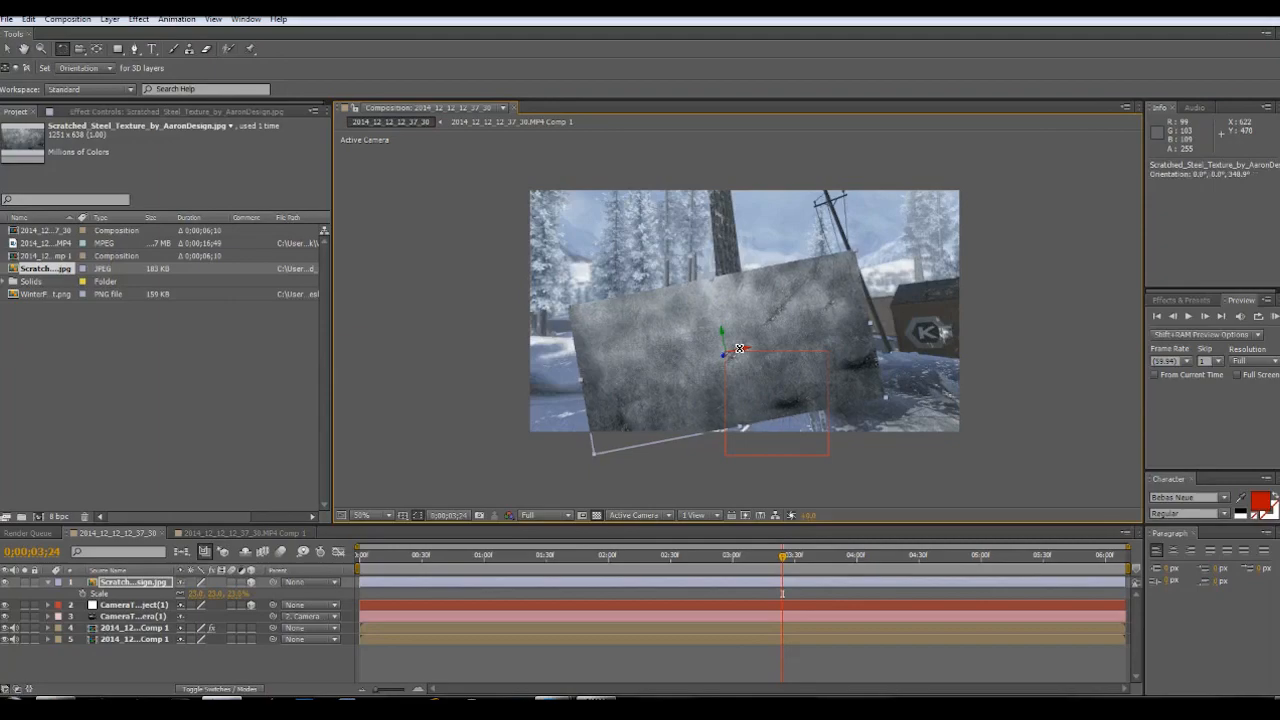
left_click(7, 581)
left_click(7, 581)
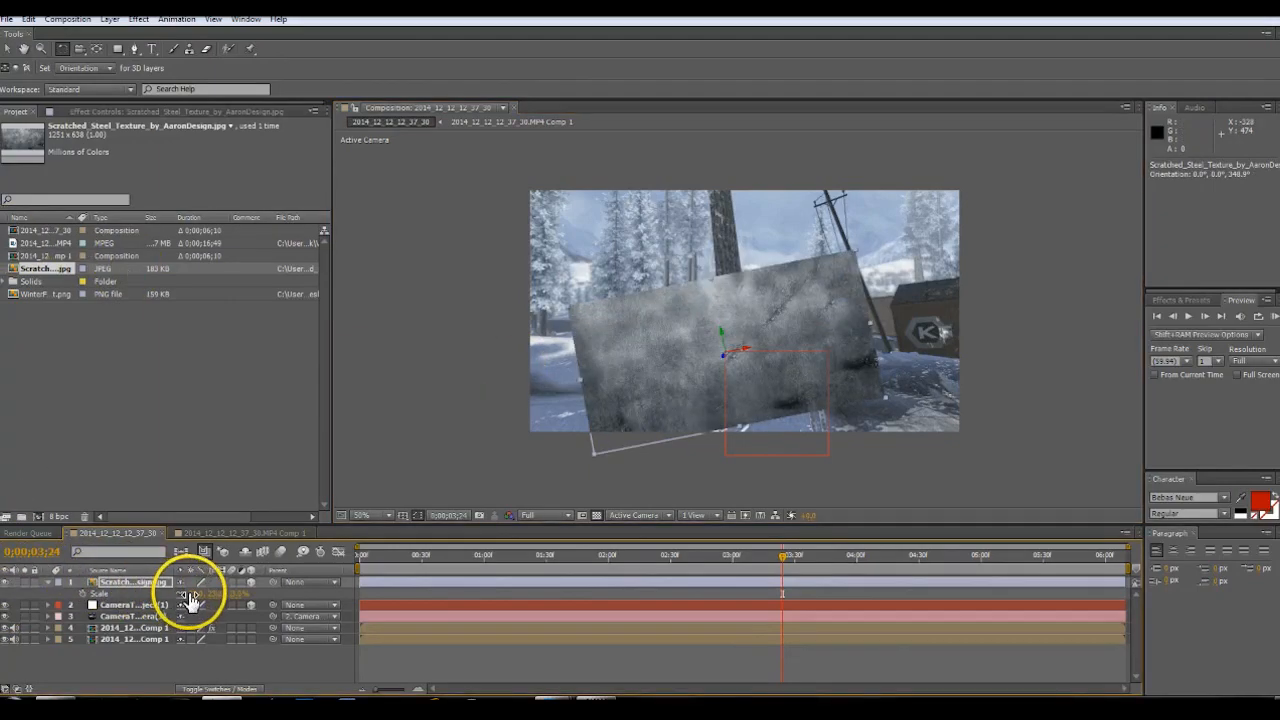
left_click_drag(195, 593, 186, 591)
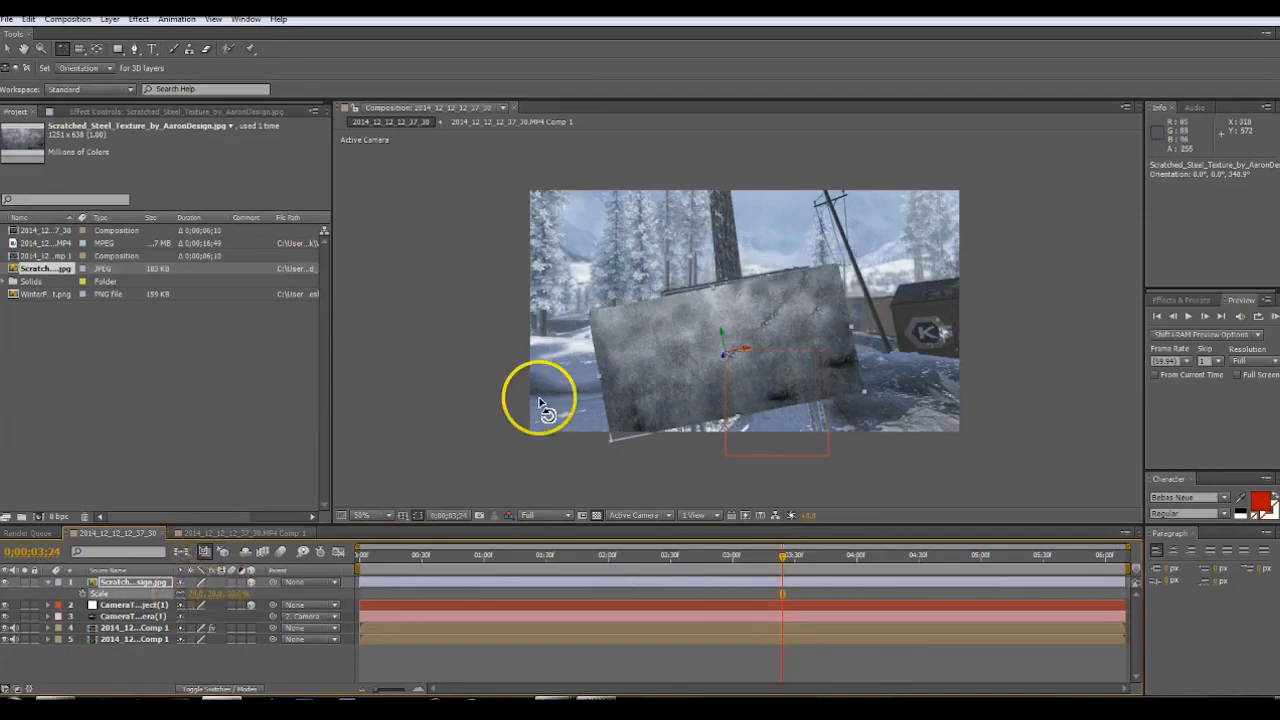
Move the steel texture up and slightly to the right so it covers the whole sign
left_click(10, 48)
left_click(722, 352)
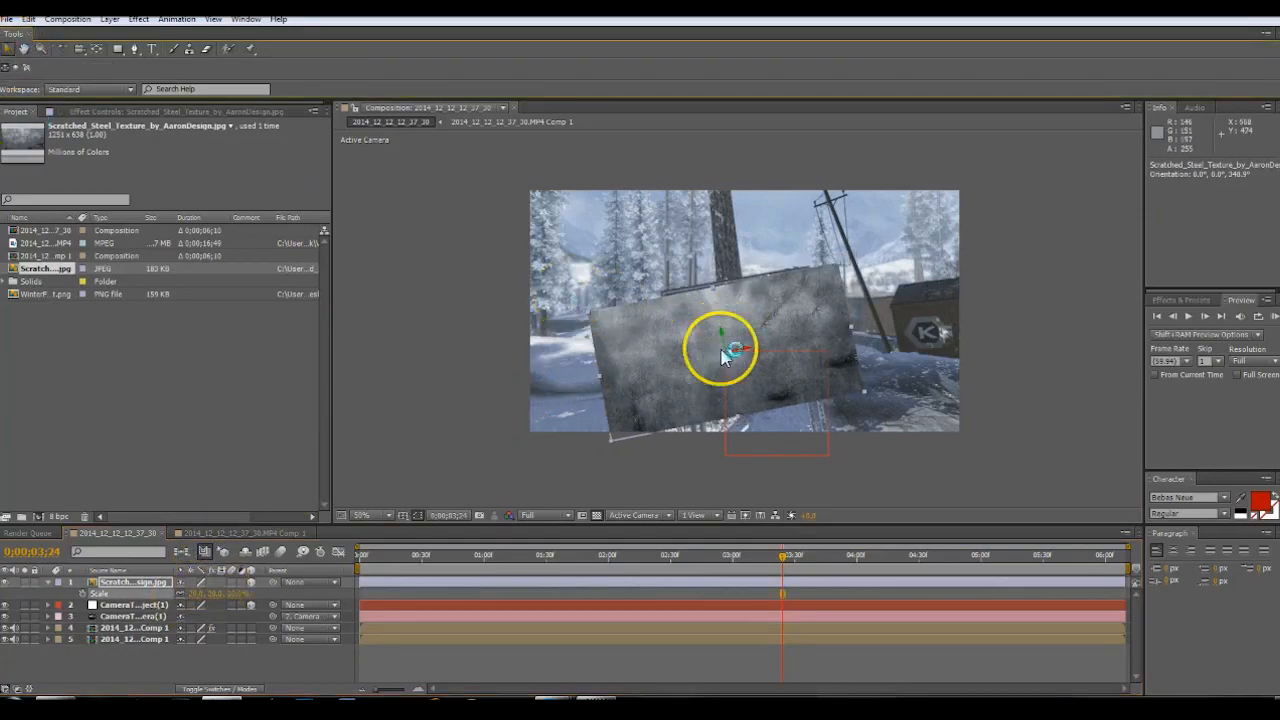
left_click_drag(723, 335, 742, 328)
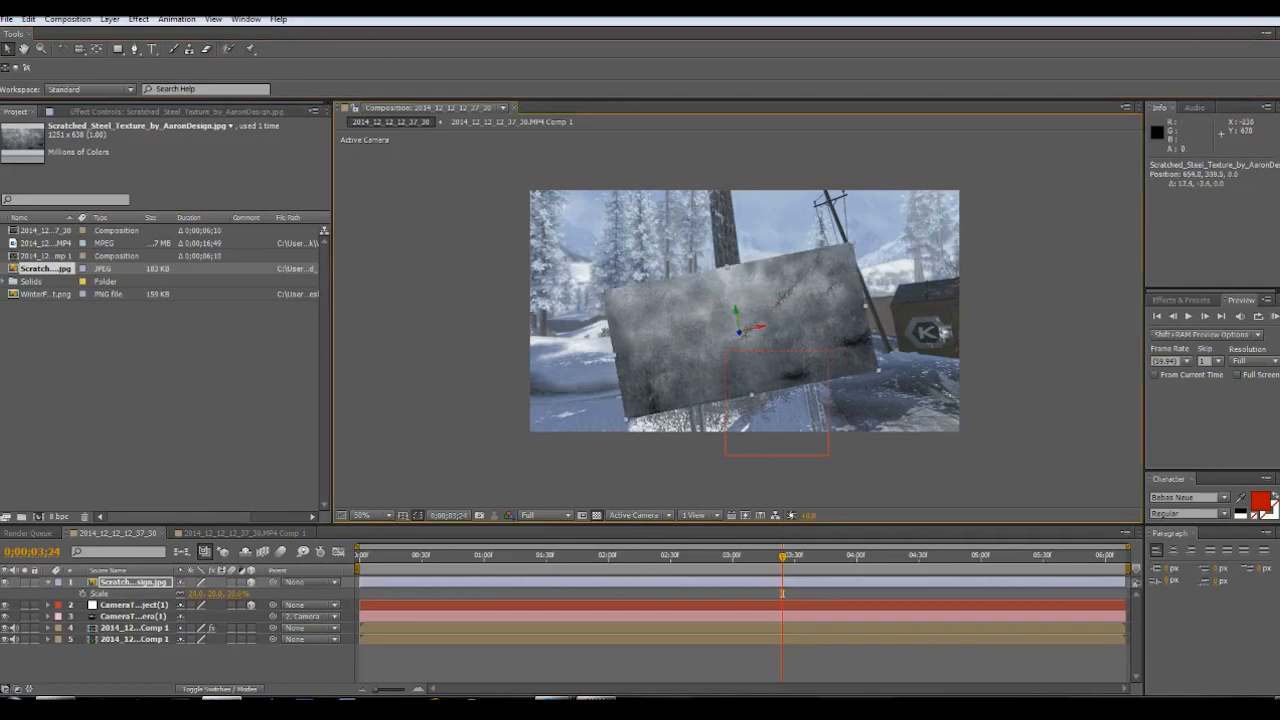
Hide the steel texture layer and start a Pen tool mask on it at the sign's lower-left inner corner
left_click(5, 583)
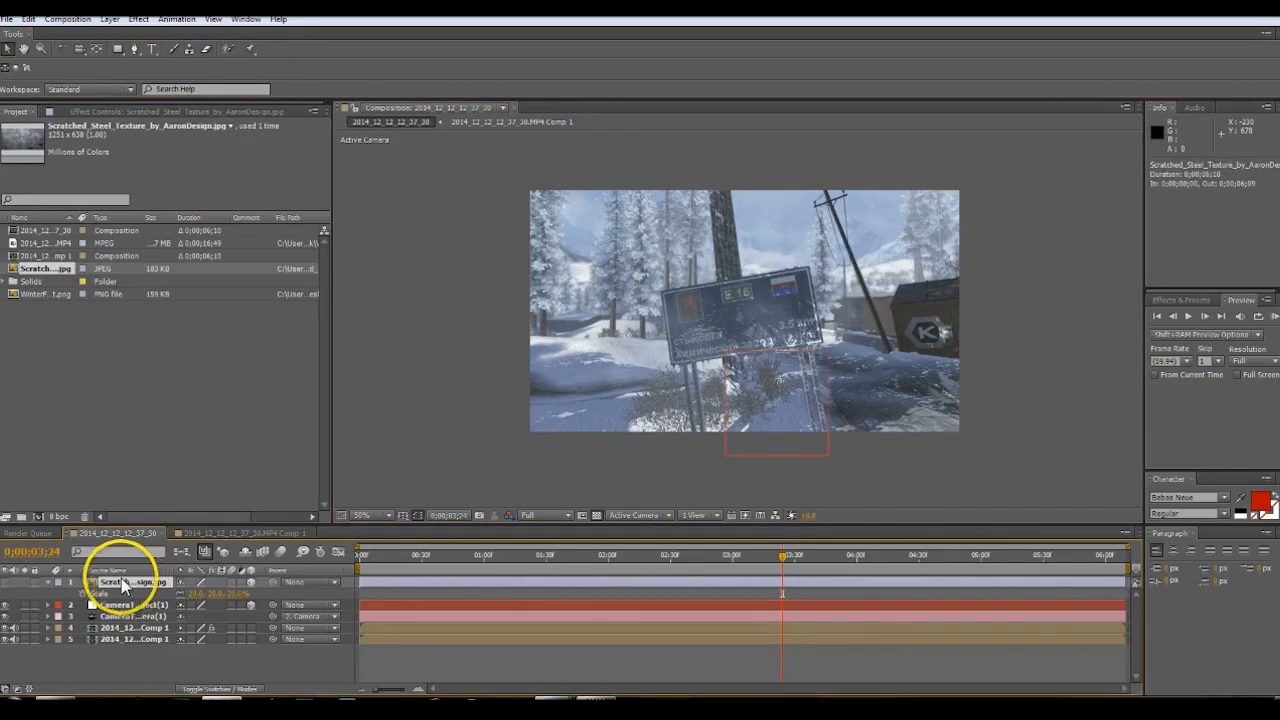
left_click(135, 49)
scroll(614, 296, "up", 1)
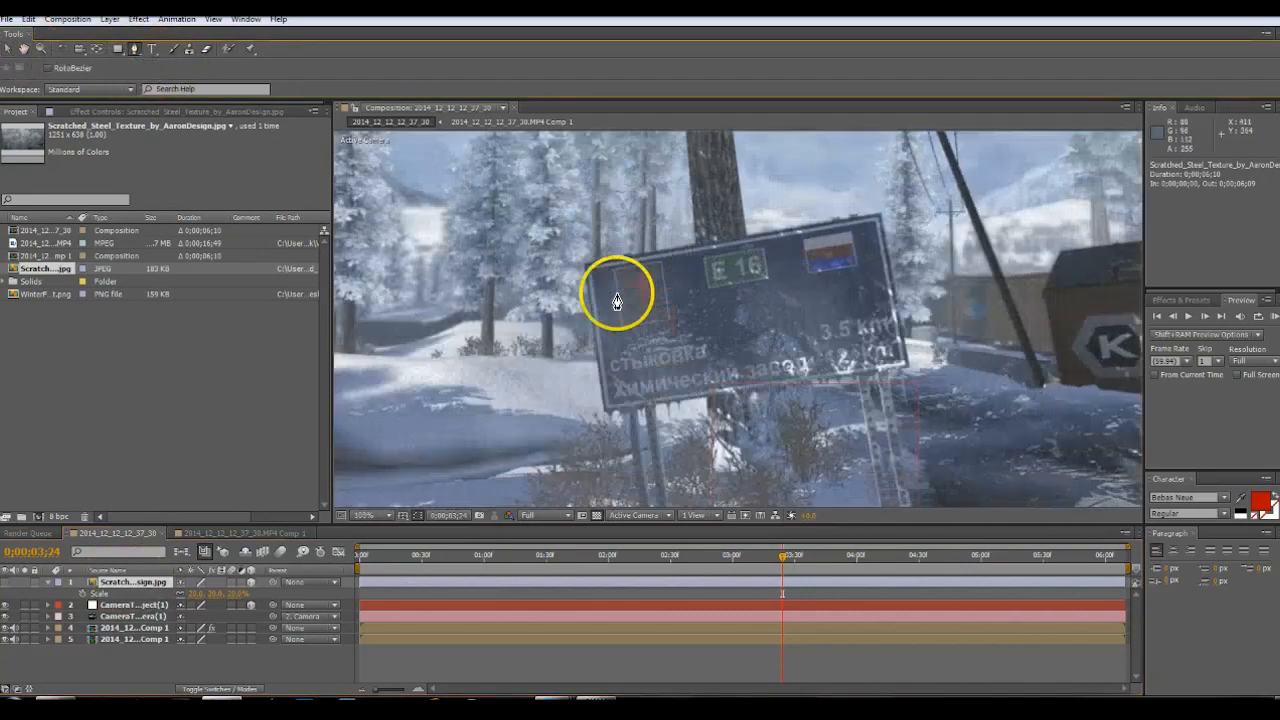
scroll(573, 338, "up", 1)
scroll(480, 416, "down", 1)
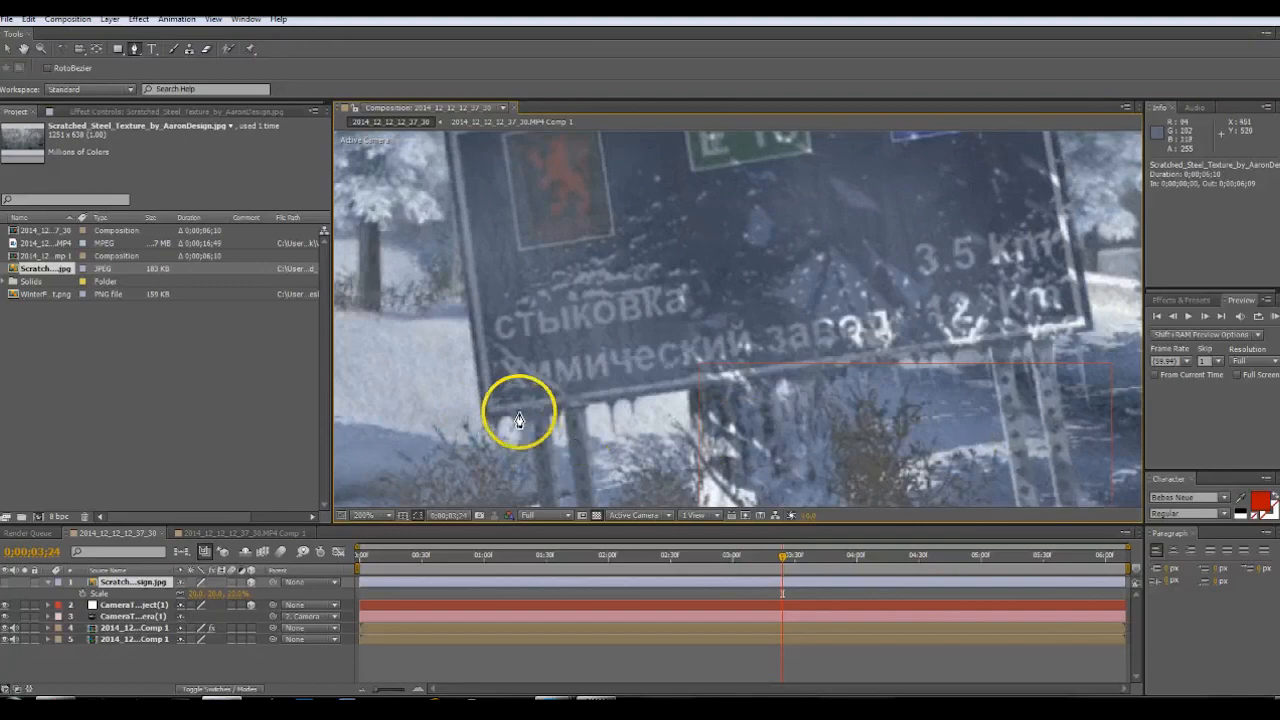
left_click_drag(492, 408, 510, 402)
scroll(510, 402, "up", 2)
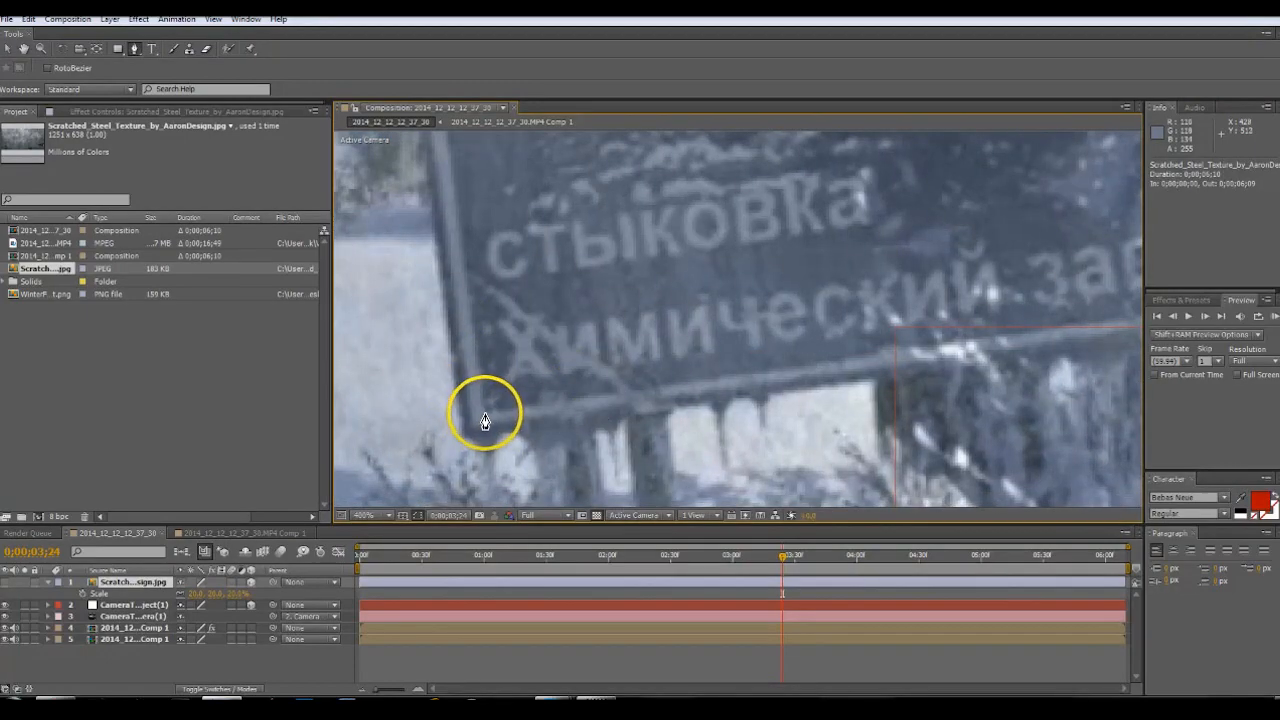
left_click(485, 415)
Add mask points at the sign's upper-left, upper-right and lower-right inner corners, and close the mask at its starting point
left_click_drag(510, 318, 540, 563)
left_click_drag(480, 150, 511, 317)
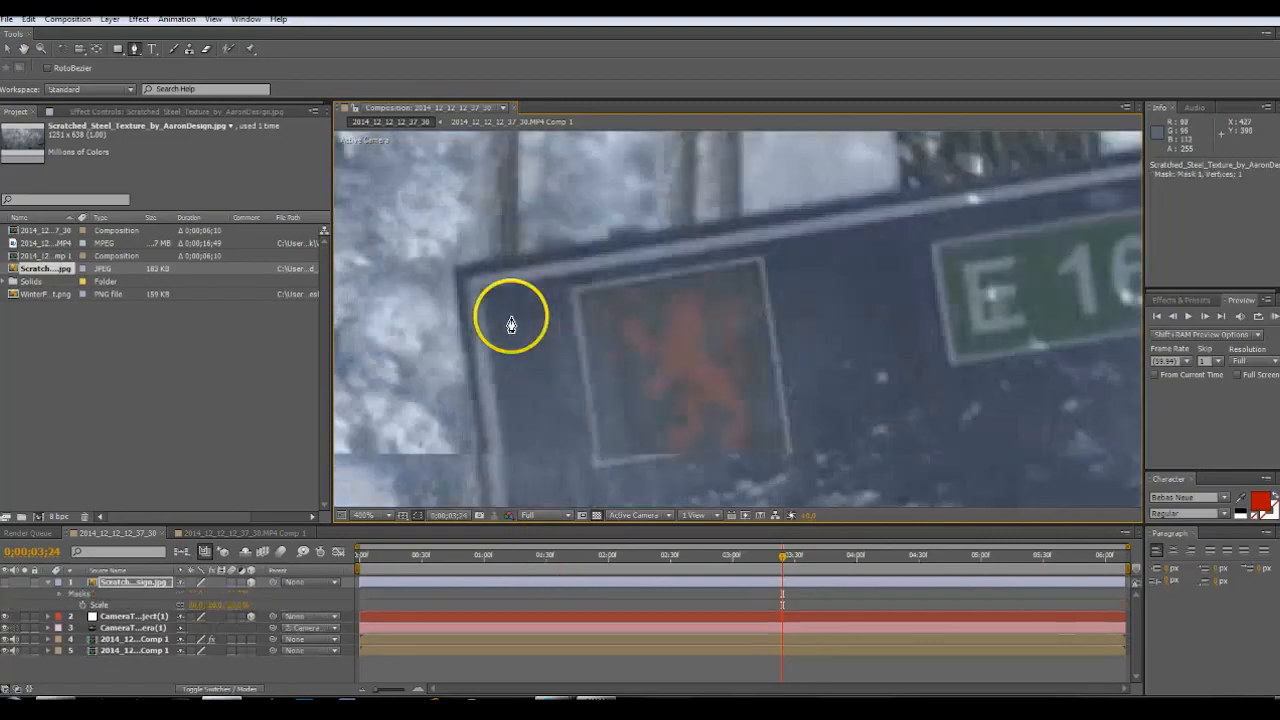
left_click(481, 305)
scroll(817, 337, "right", 6)
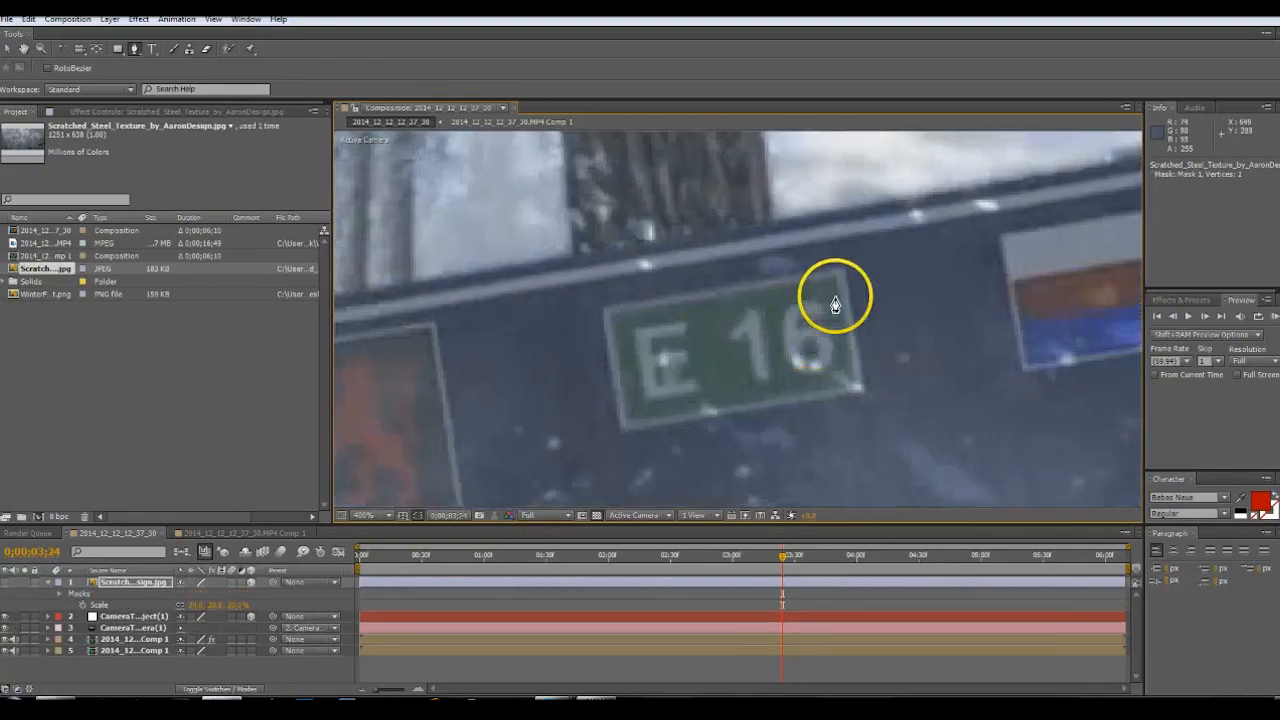
left_click(958, 208)
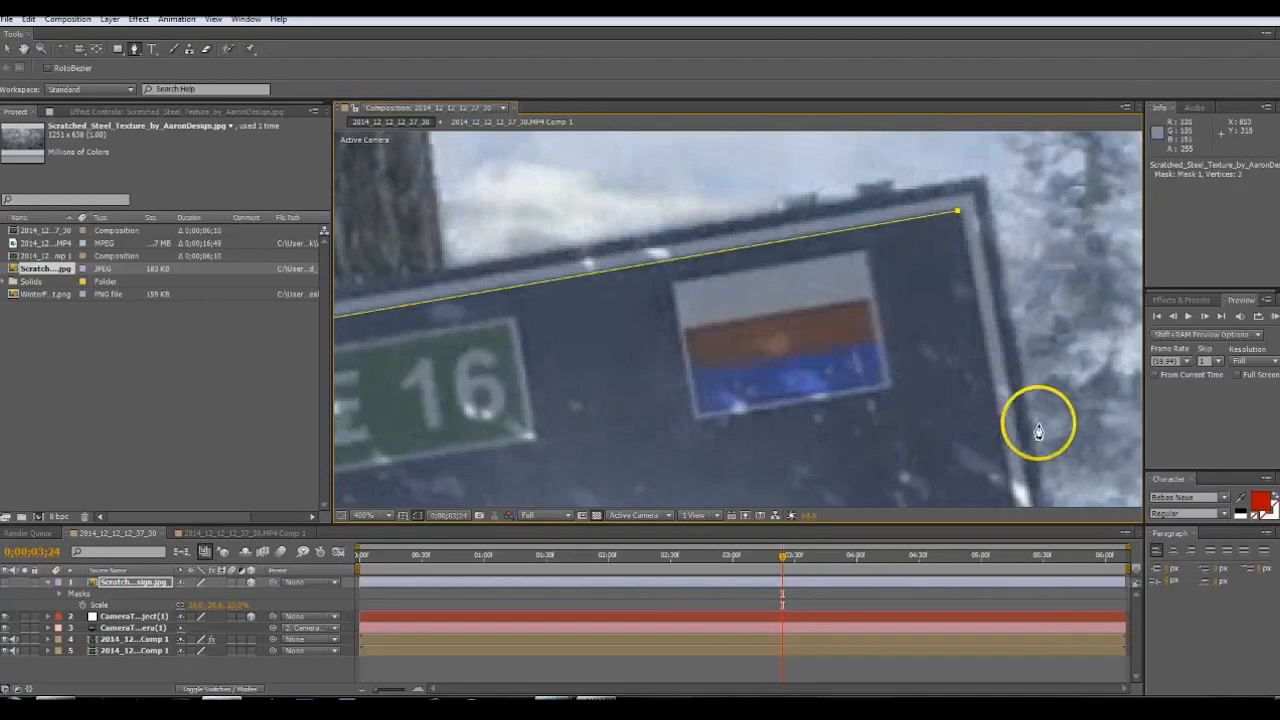
scroll(971, 423, "down", 6)
left_click(952, 410)
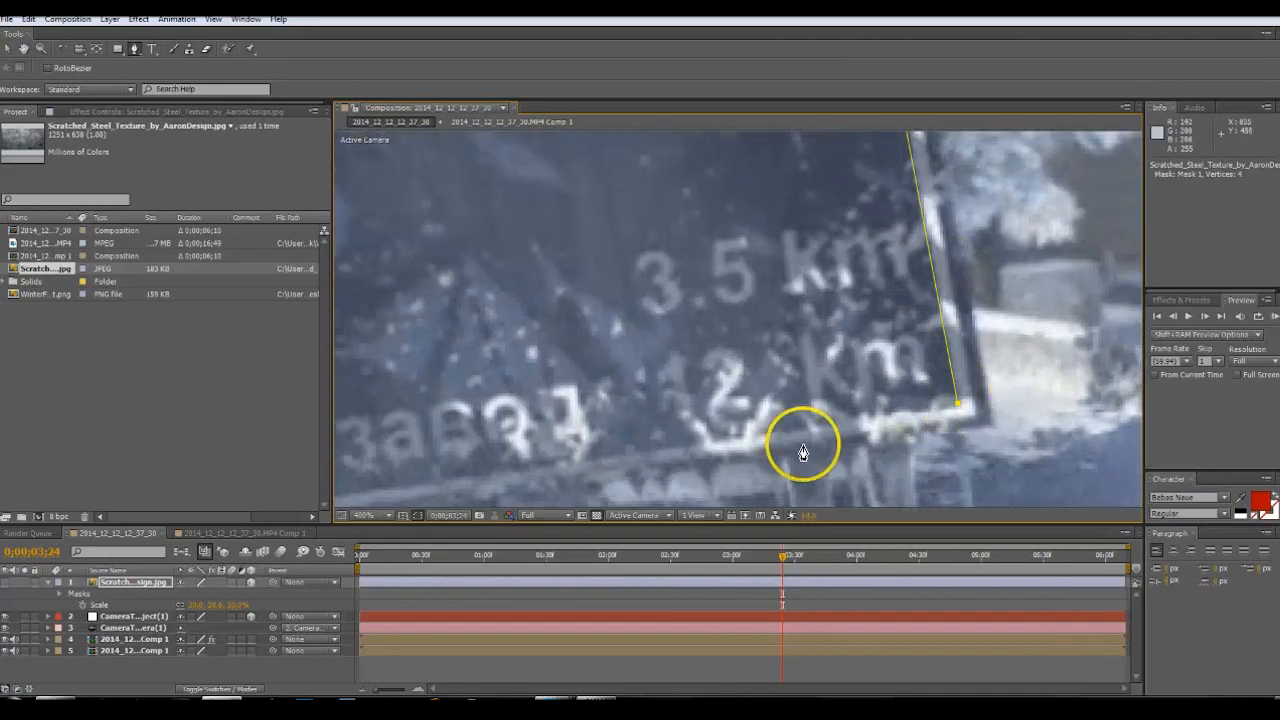
scroll(634, 437, "down", 2)
left_click(497, 364)
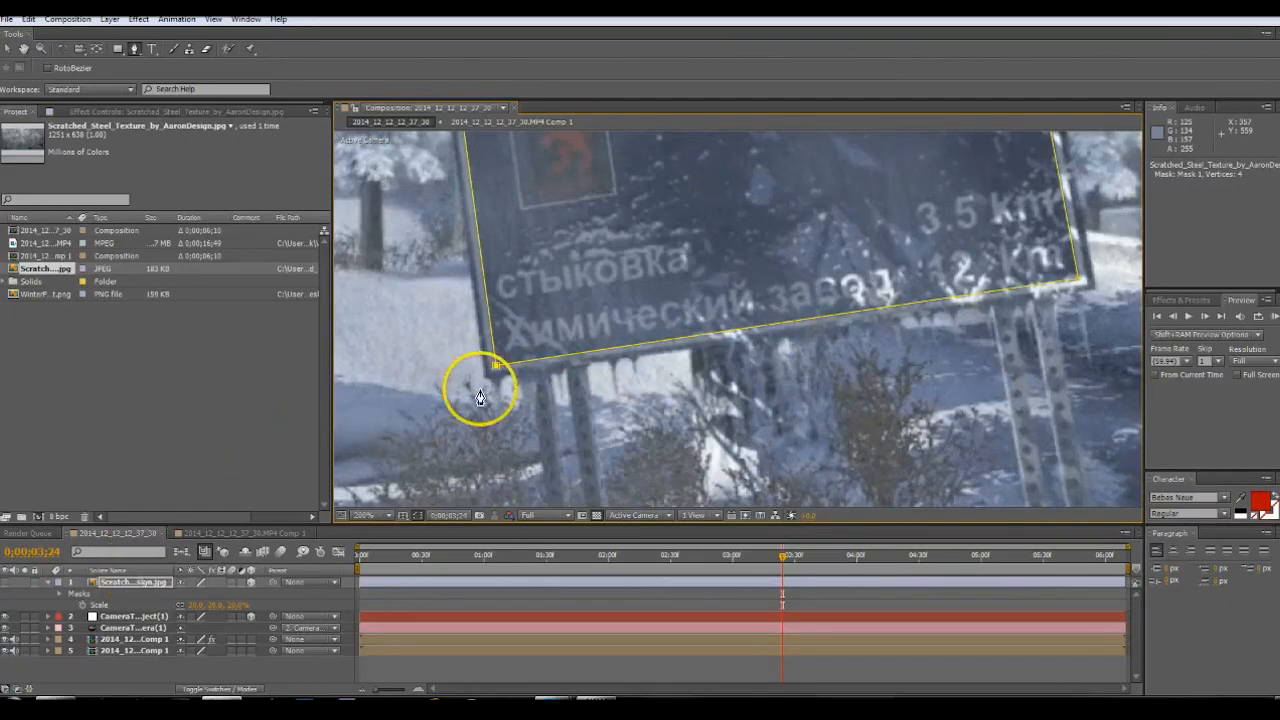
scroll(490, 400, "down", 2)
Set a Mask Path keyframe for the steel texture's mask at 0;00;03;24
left_click(146, 585)
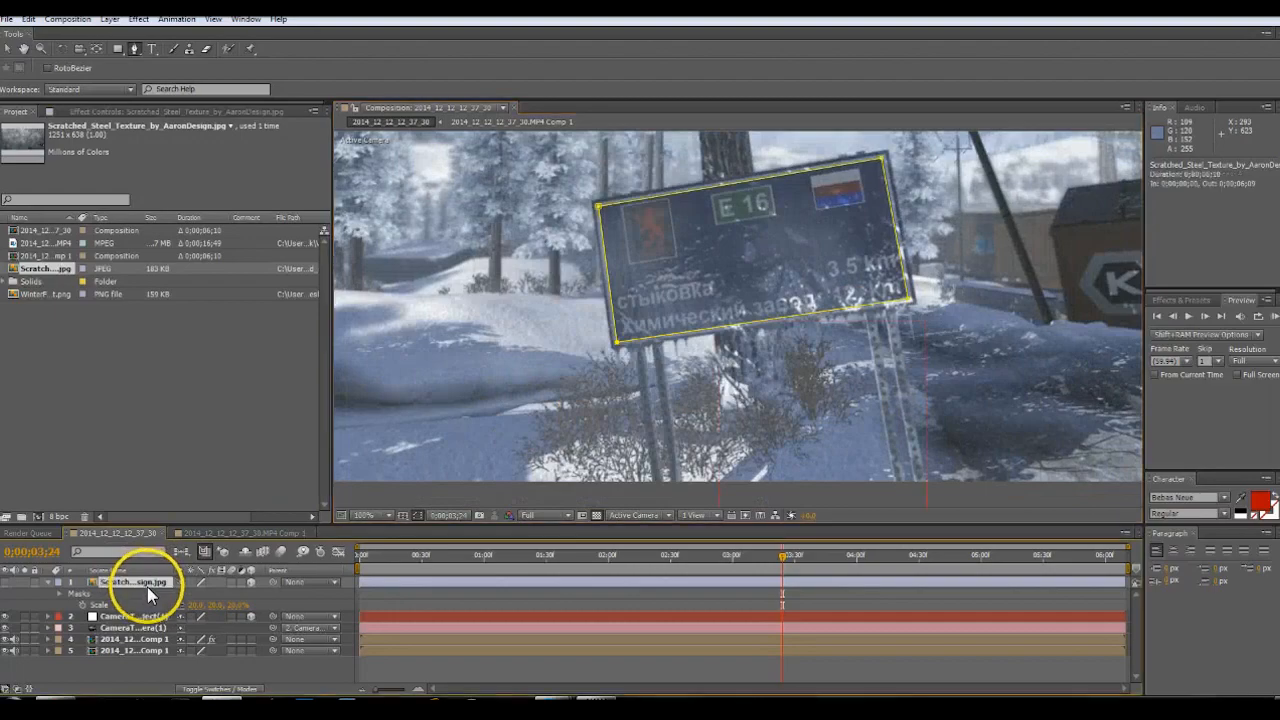
key("m")
left_click(94, 605)
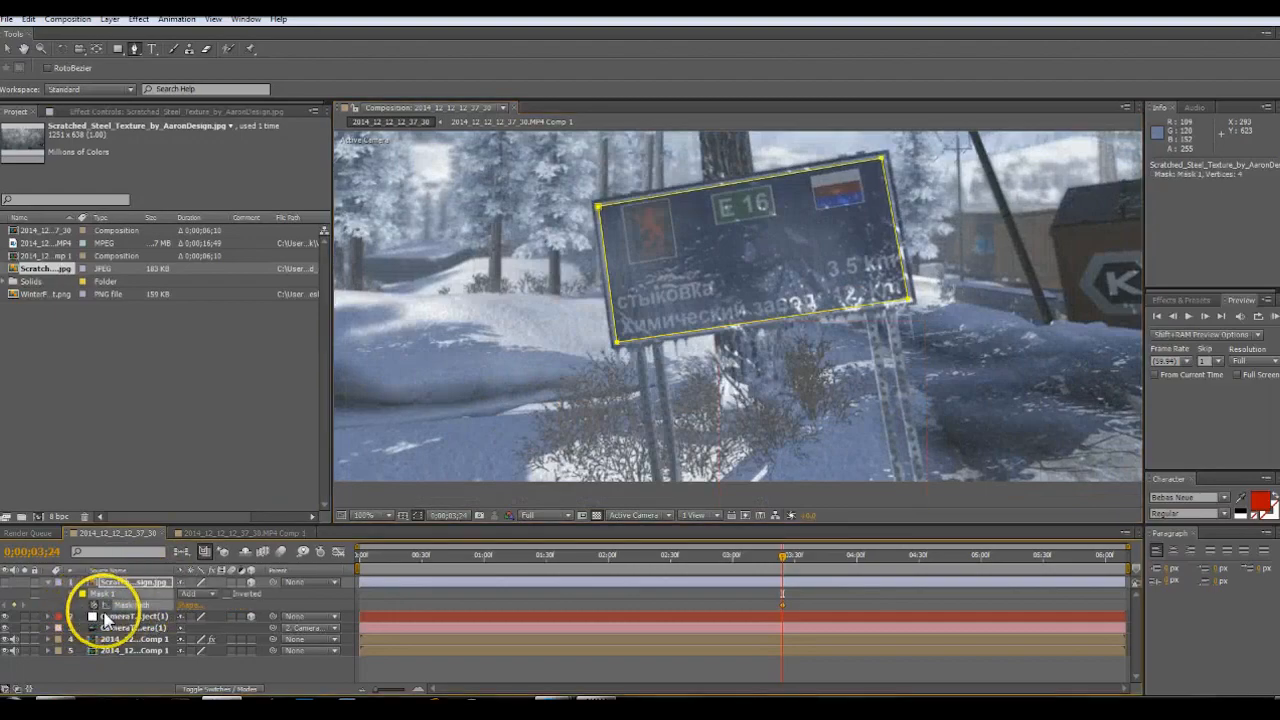
At about the 01:30 mark, move the mask's four corners onto the sign's inner corners to add a second Mask Path keyframe
left_click(9, 50)
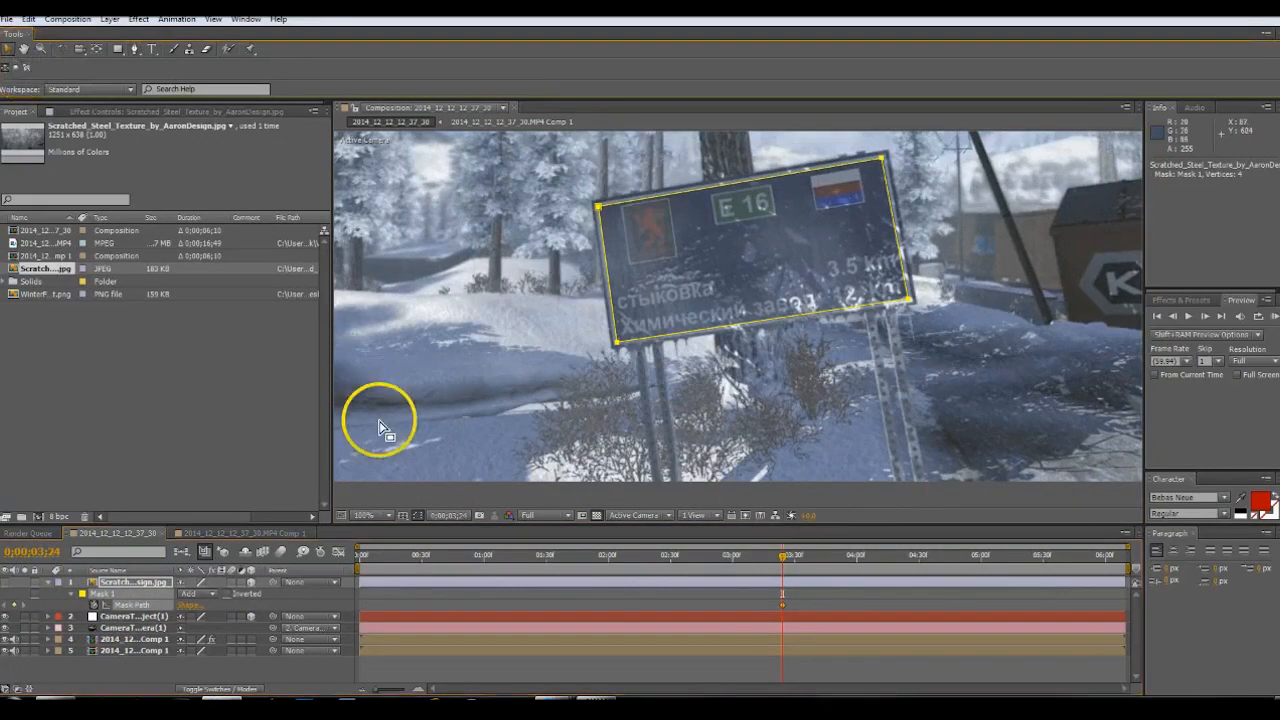
left_click(540, 556)
left_click(134, 580)
left_click(474, 416)
left_click_drag(433, 194, 447, 196)
left_click_drag(857, 200, 727, 245)
left_click_drag(904, 141, 910, 136)
left_click_drag(943, 428, 966, 435)
Check the mask's fit on the sign at several times and turn the steel texture's visibility back on at 0;00;02;14
left_click(705, 556)
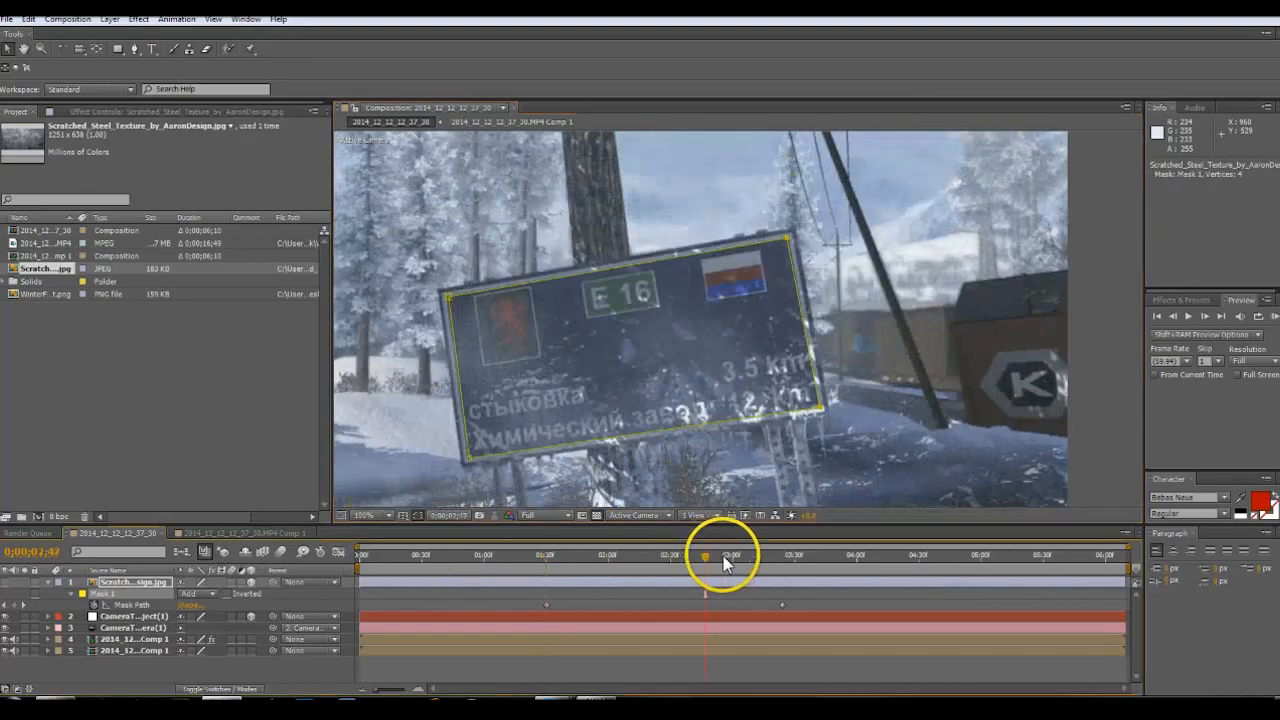
left_click(1031, 556)
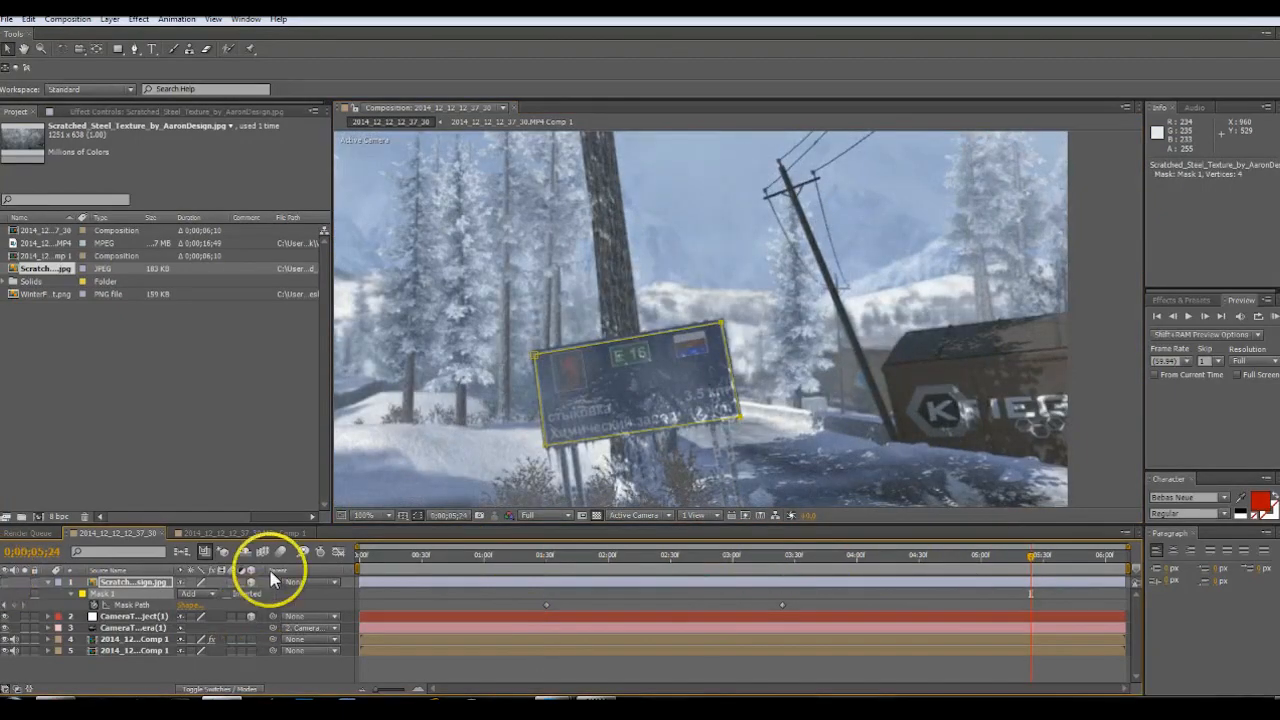
left_click(634, 557)
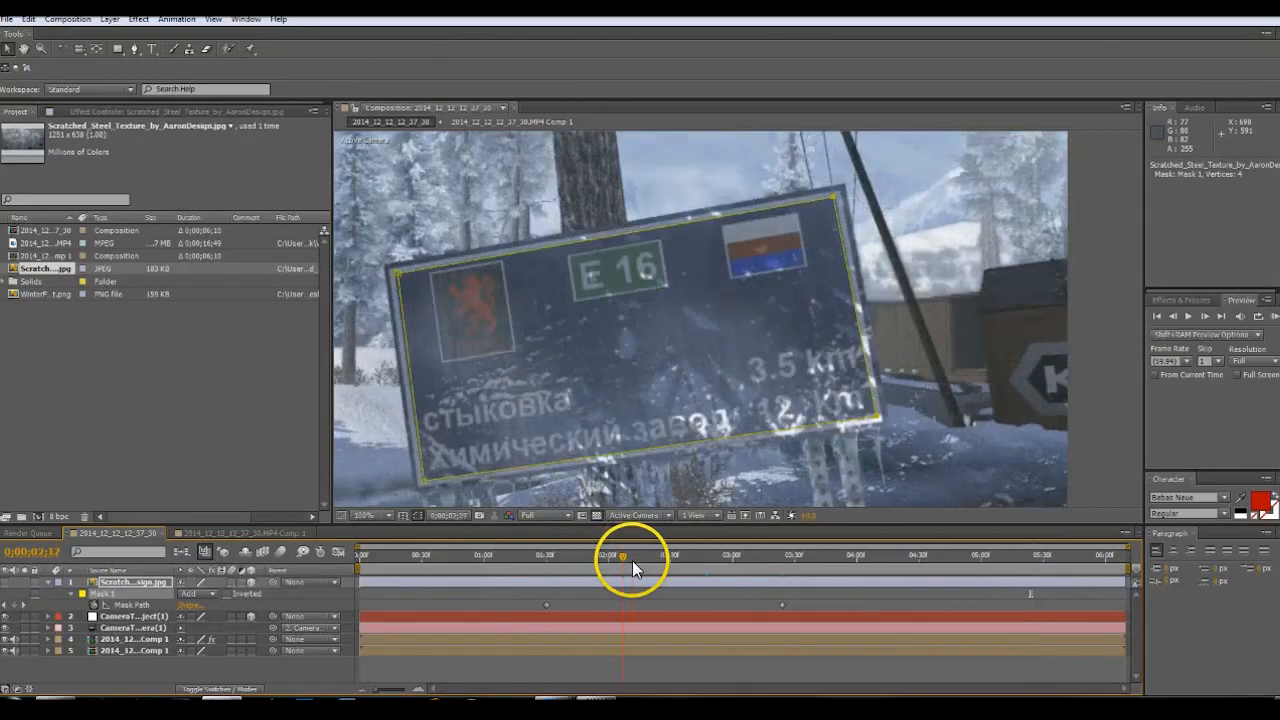
left_click(112, 583)
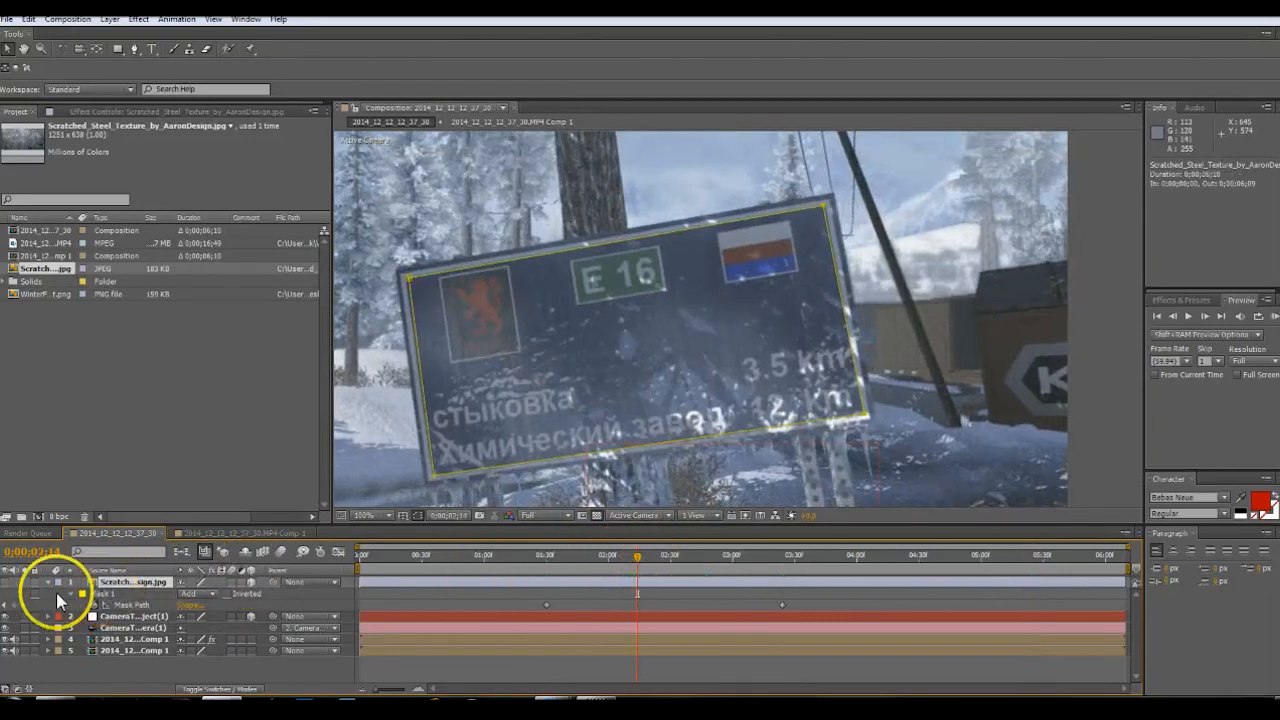
left_click(6, 582)
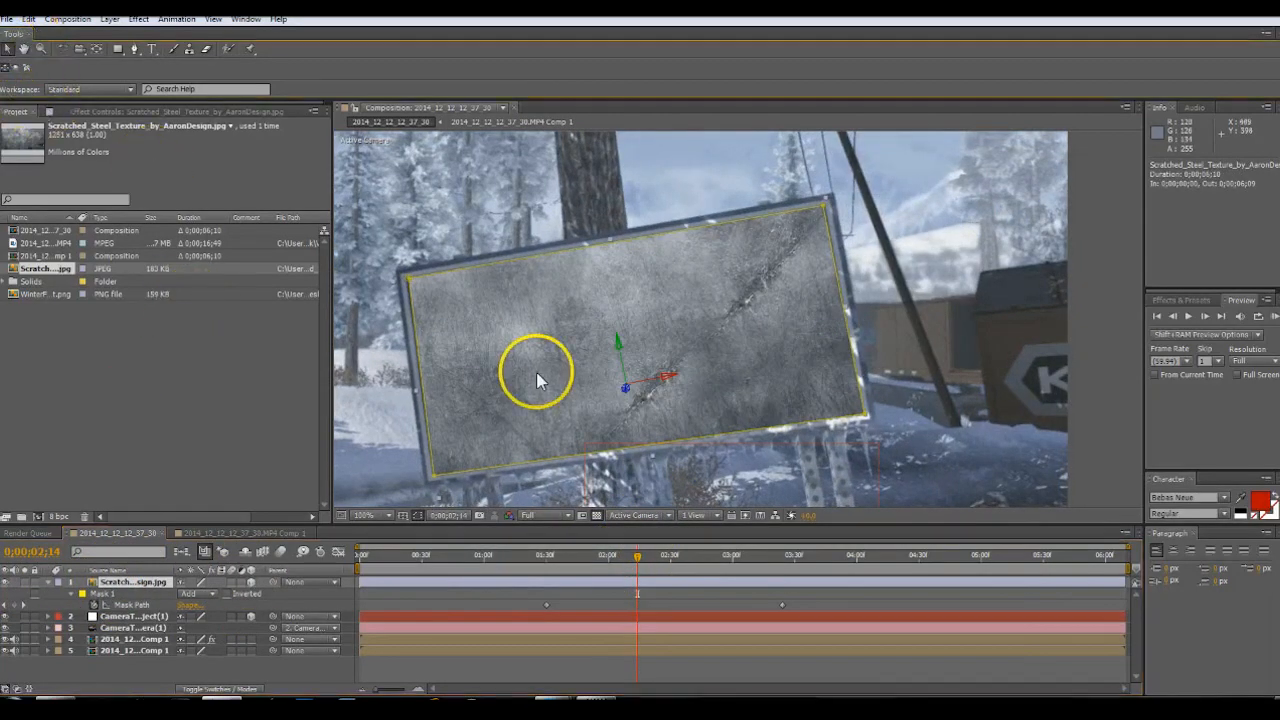
key("comma")
scroll(645, 350, "up", 2)
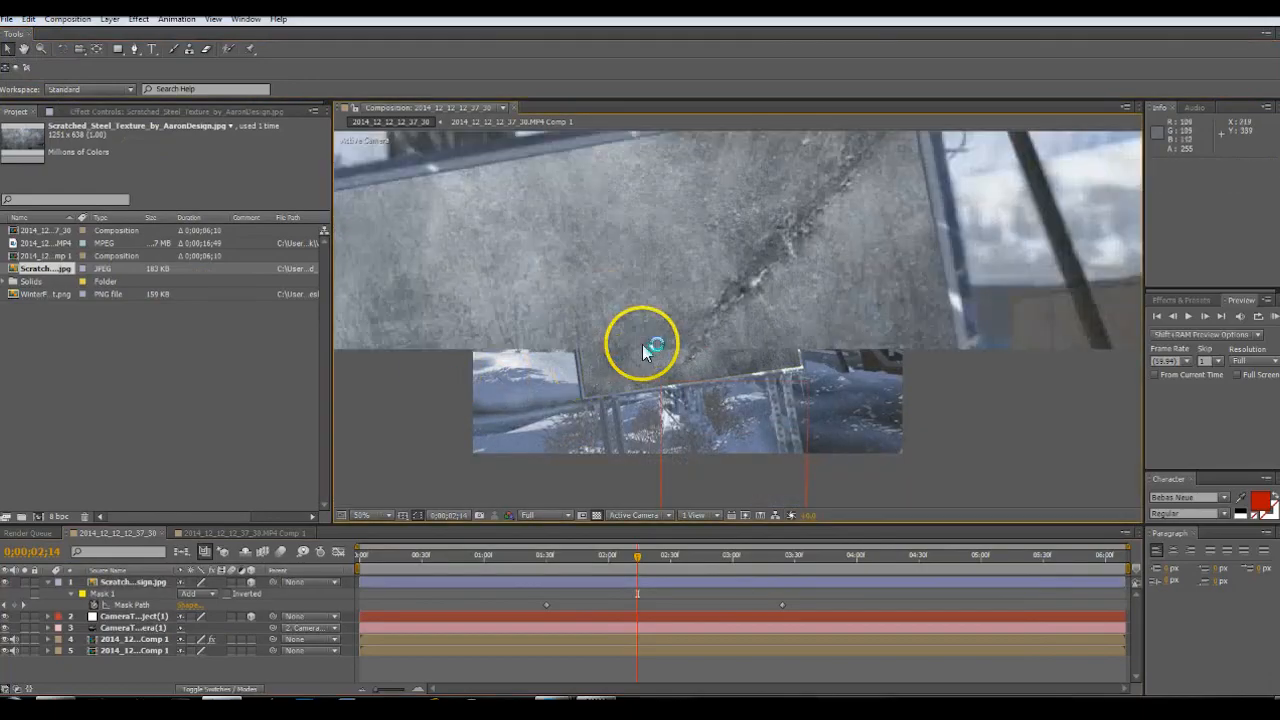
scroll(631, 392, "down", 1)
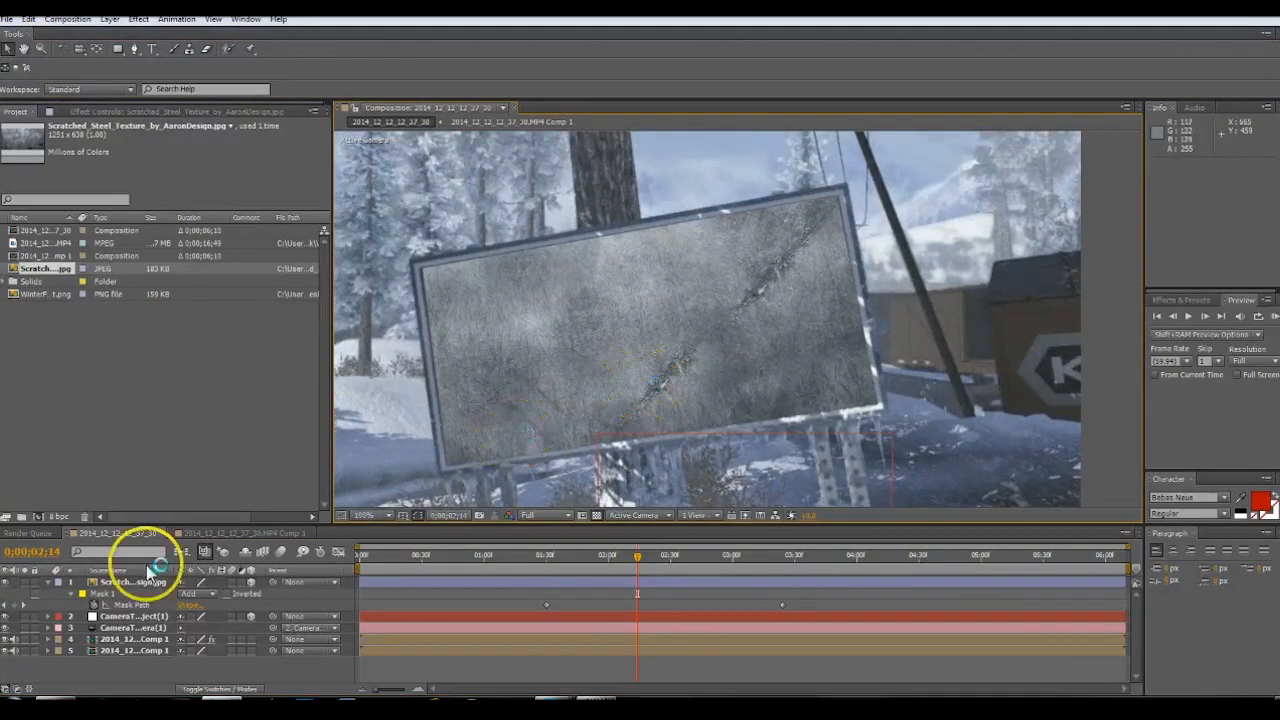
left_click(6, 582)
left_click(6, 582)
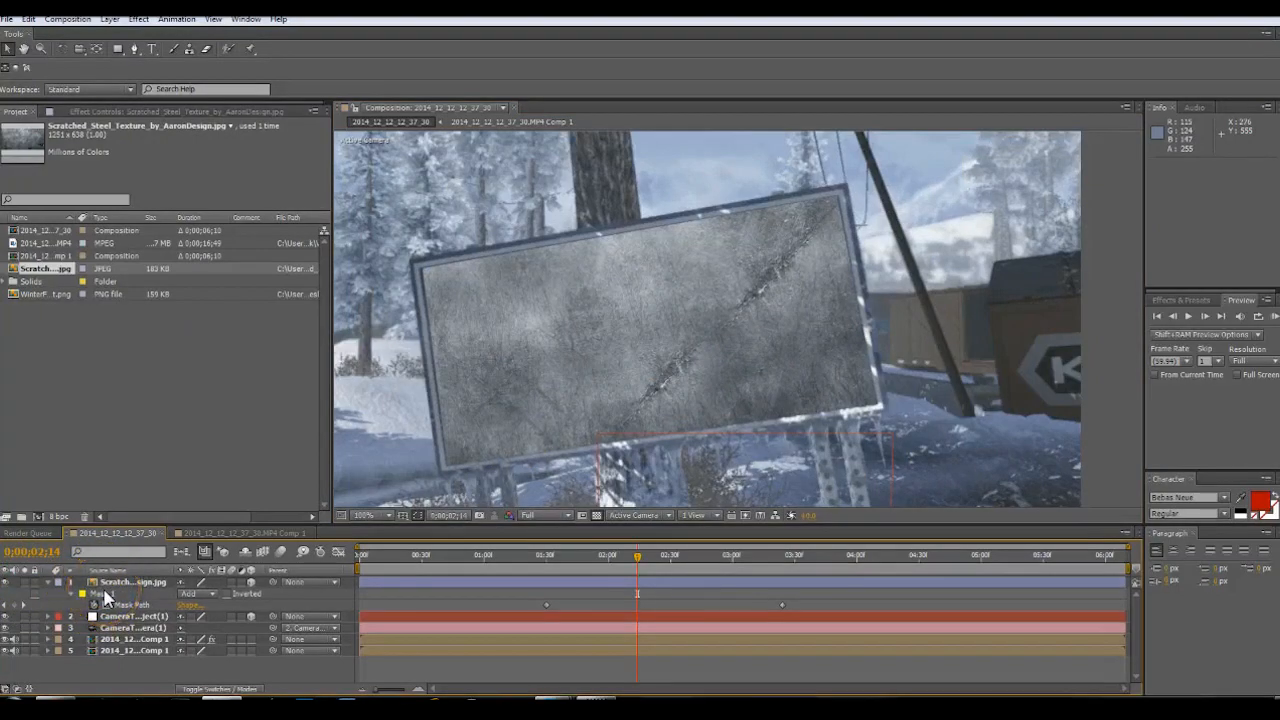
Set the Mask Feather of the steel texture's mask to 40 pixels and check the softened edges
left_click(105, 595)
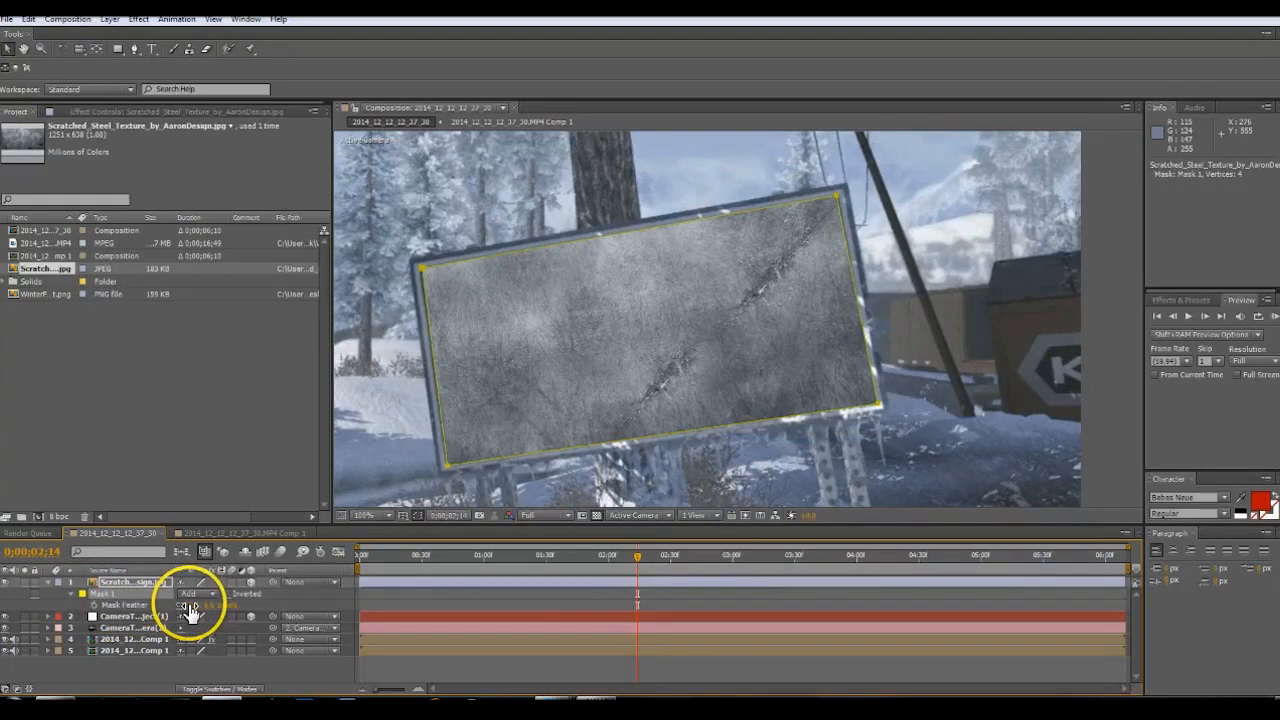
left_click(193, 604)
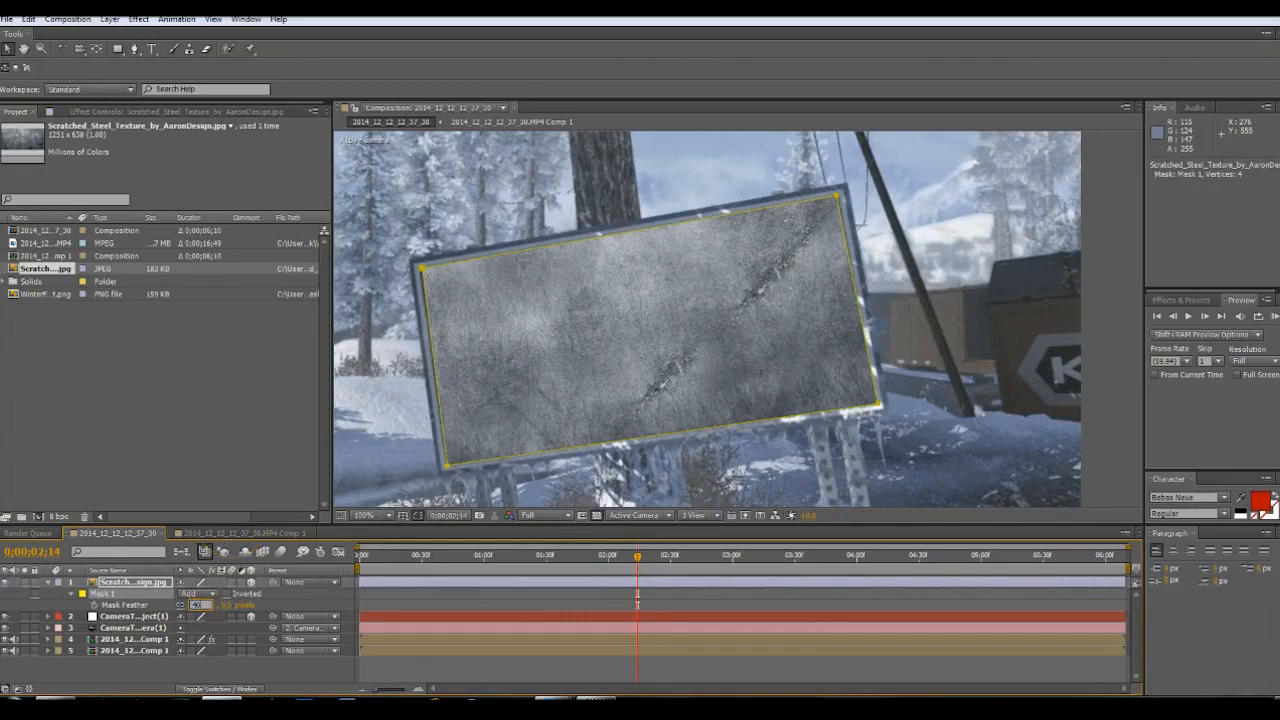
key("Return")
scroll(349, 416, "down", 2)
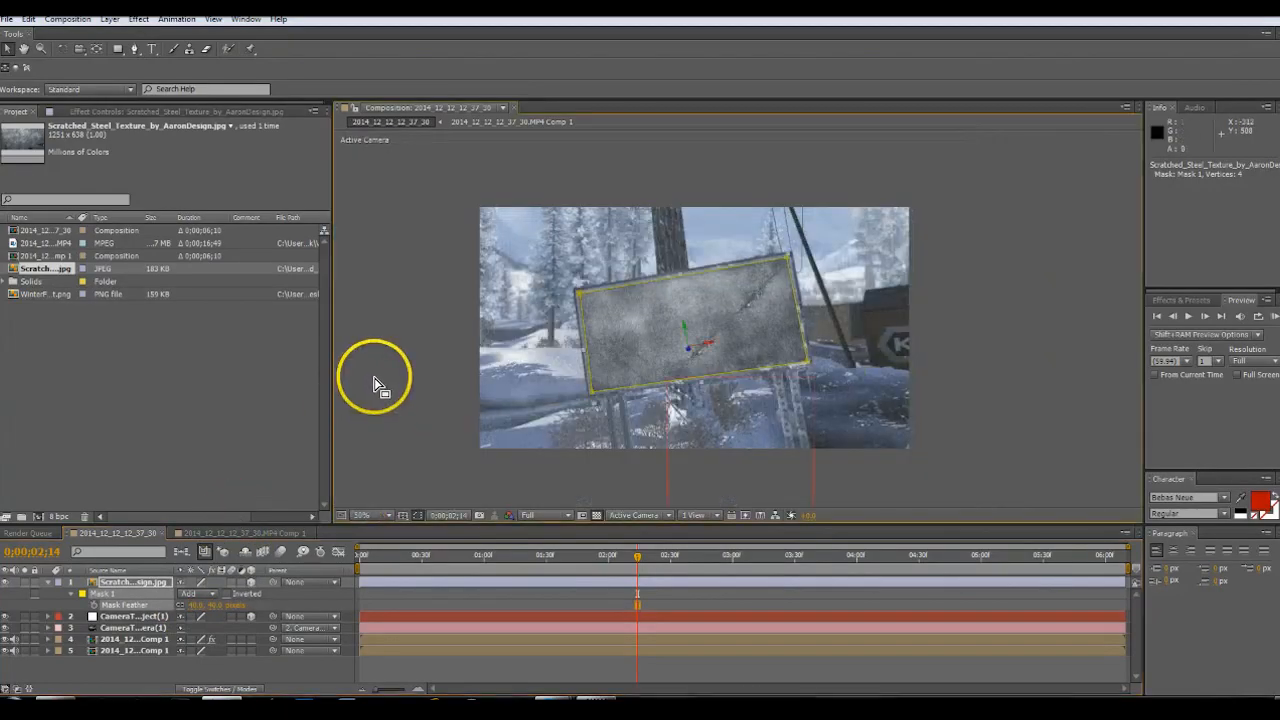
scroll(466, 357, "up", 2)
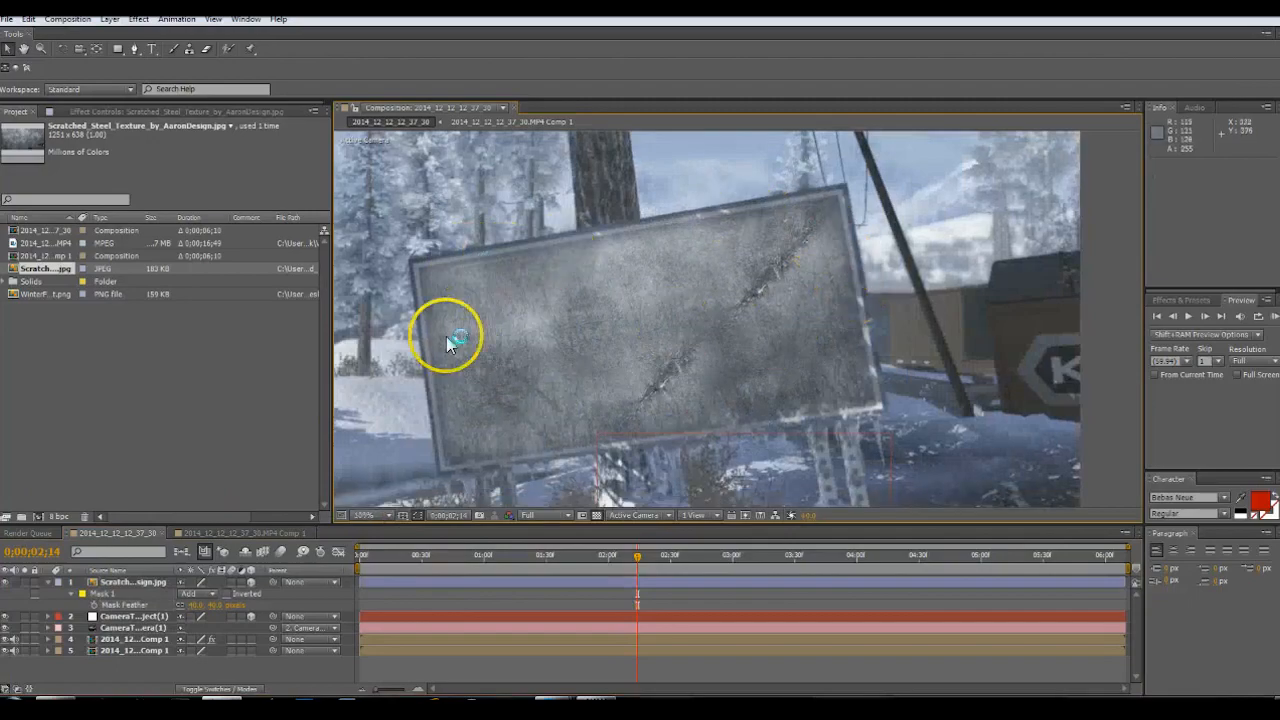
Find the Tint effect and apply it to the steel texture layer
left_click(120, 581)
left_click(1186, 302)
left_click_drag(1180, 315, 1133, 314)
type("tint")
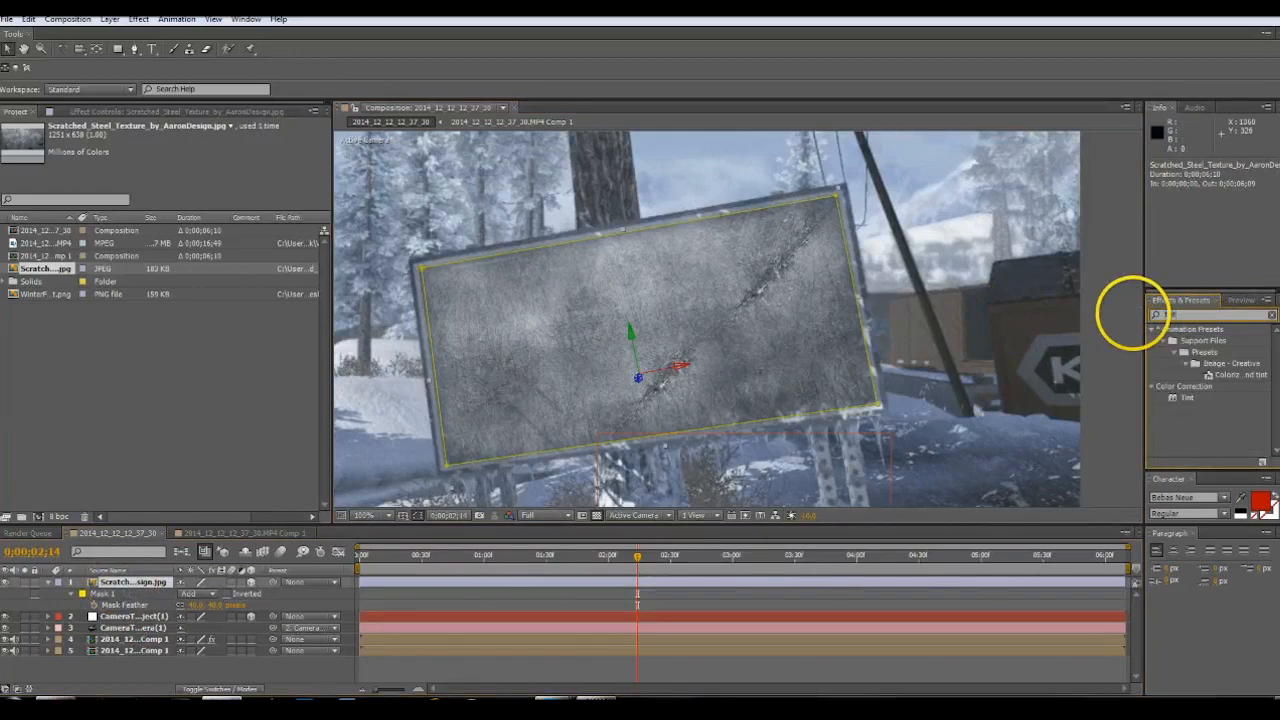
left_click_drag(1186, 397, 145, 600)
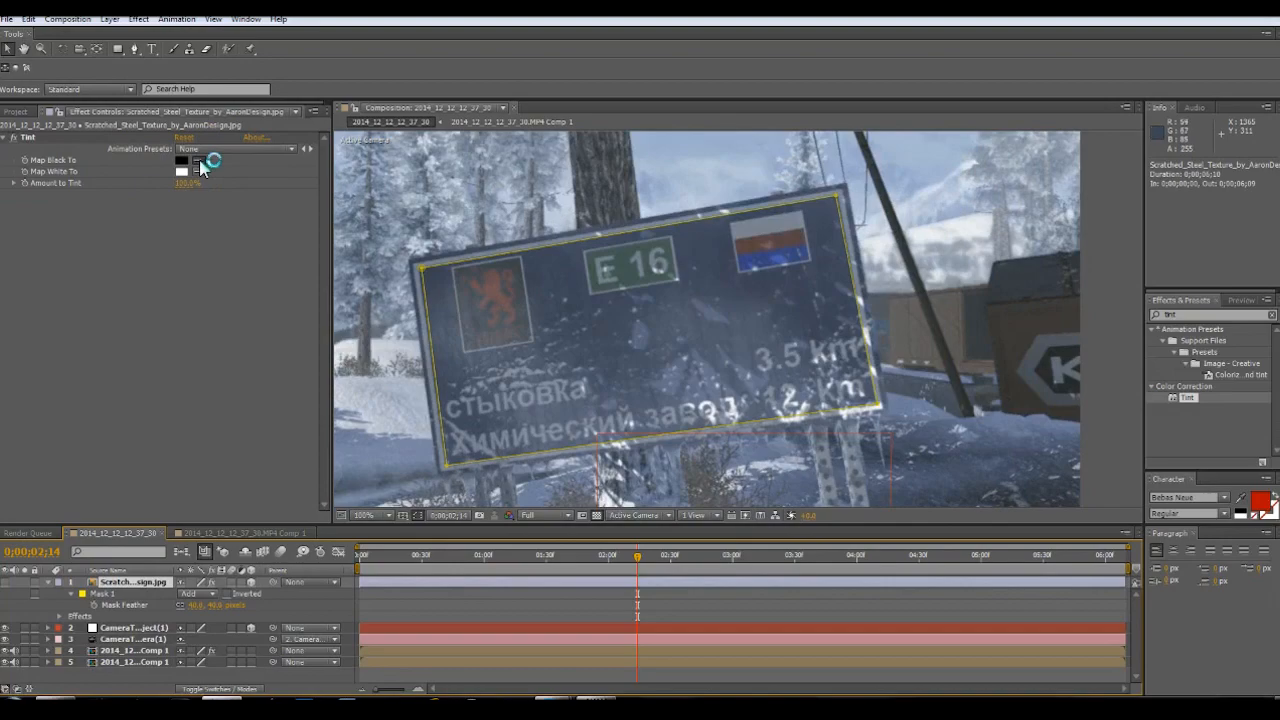
Sample the original sign's dark blue surface for Tint's Map Black To and Map White To colours, and show the texture again
left_click(571, 457)
left_click(198, 172)
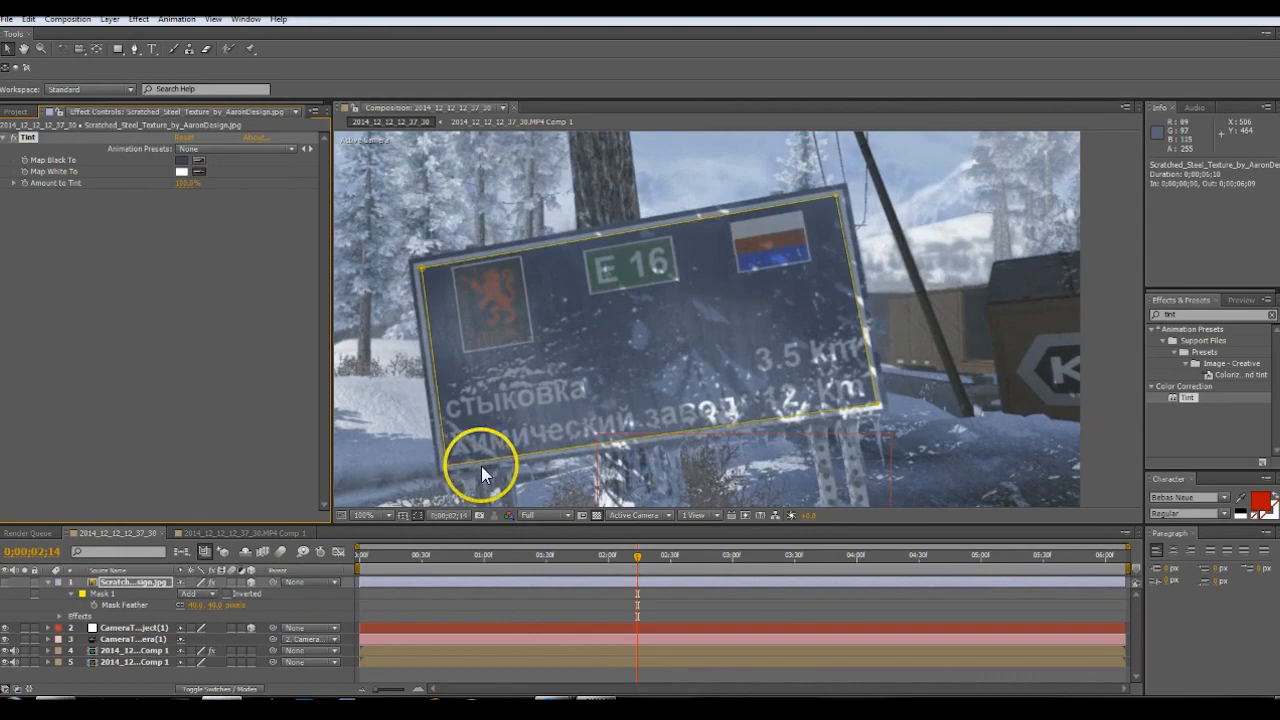
left_click(6, 581)
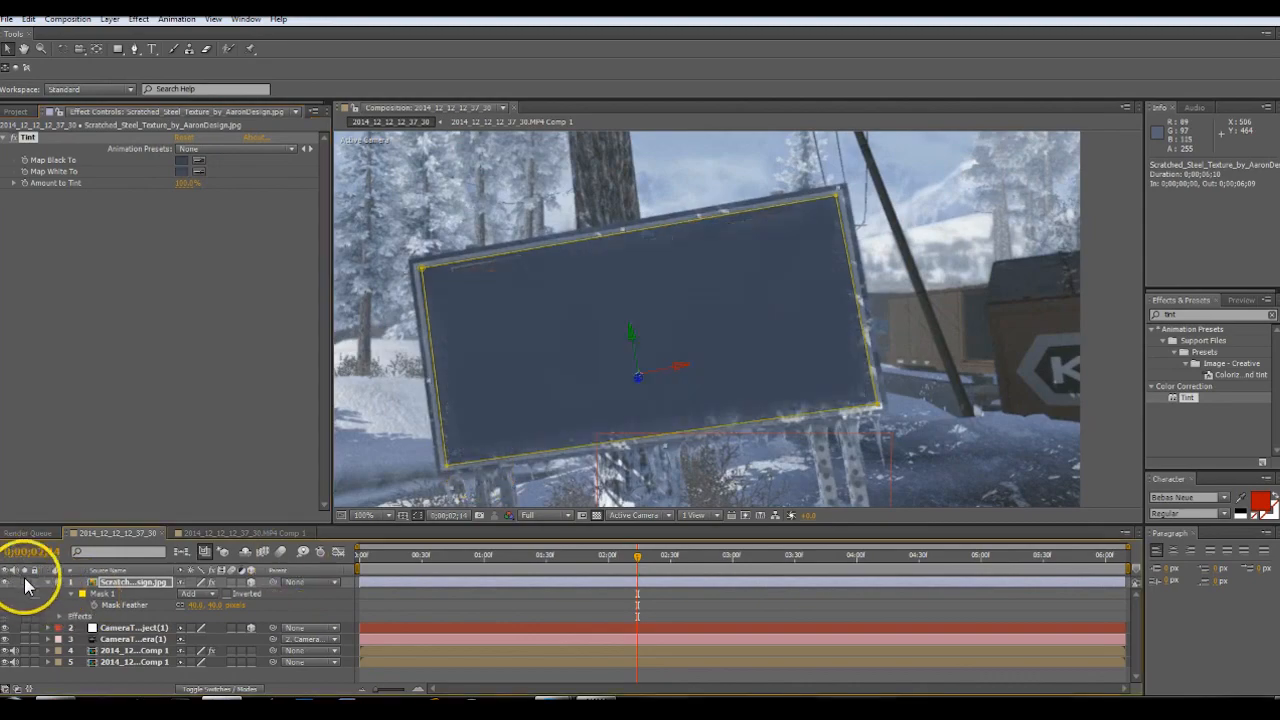
Set Tint's Map Black To colour to a very dark grey, about #1B1C1C
left_click(181, 163)
left_click_drag(118, 241, 95, 269)
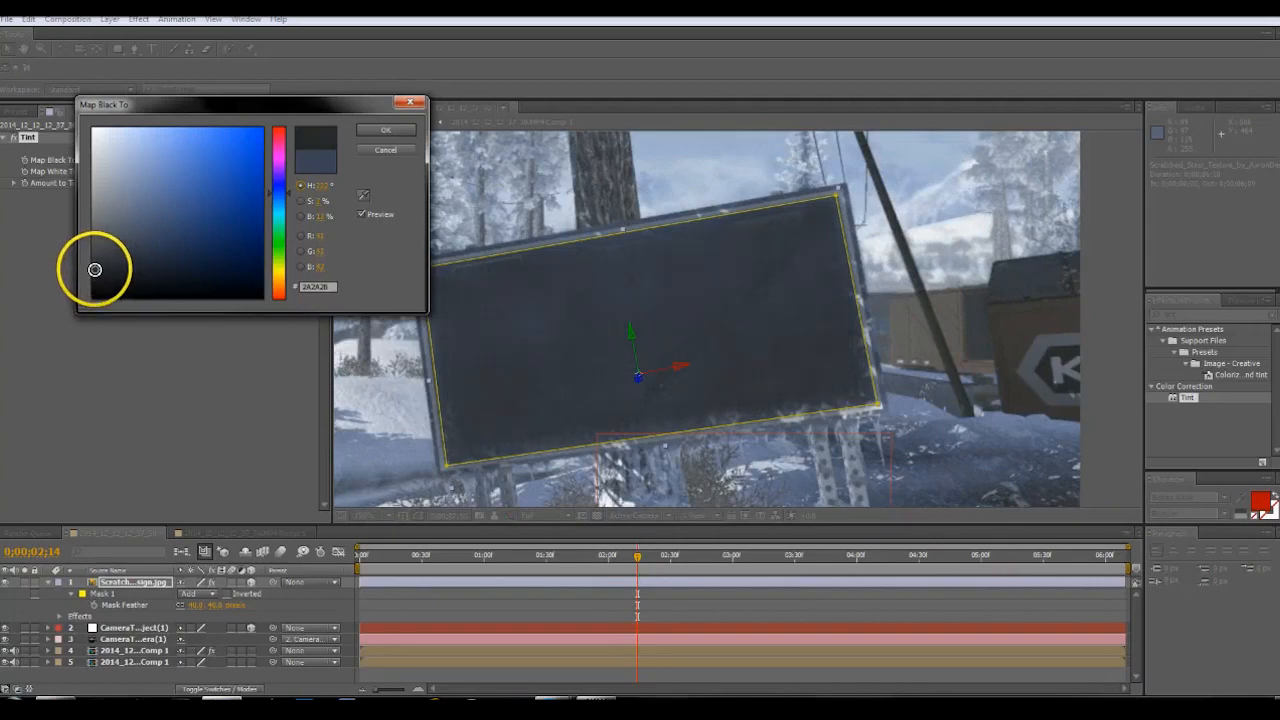
left_click(378, 131)
Try darker and lighter shades for Tint's Map White To colour, settling on a dark slate blue, about #40475A
left_click(179, 172)
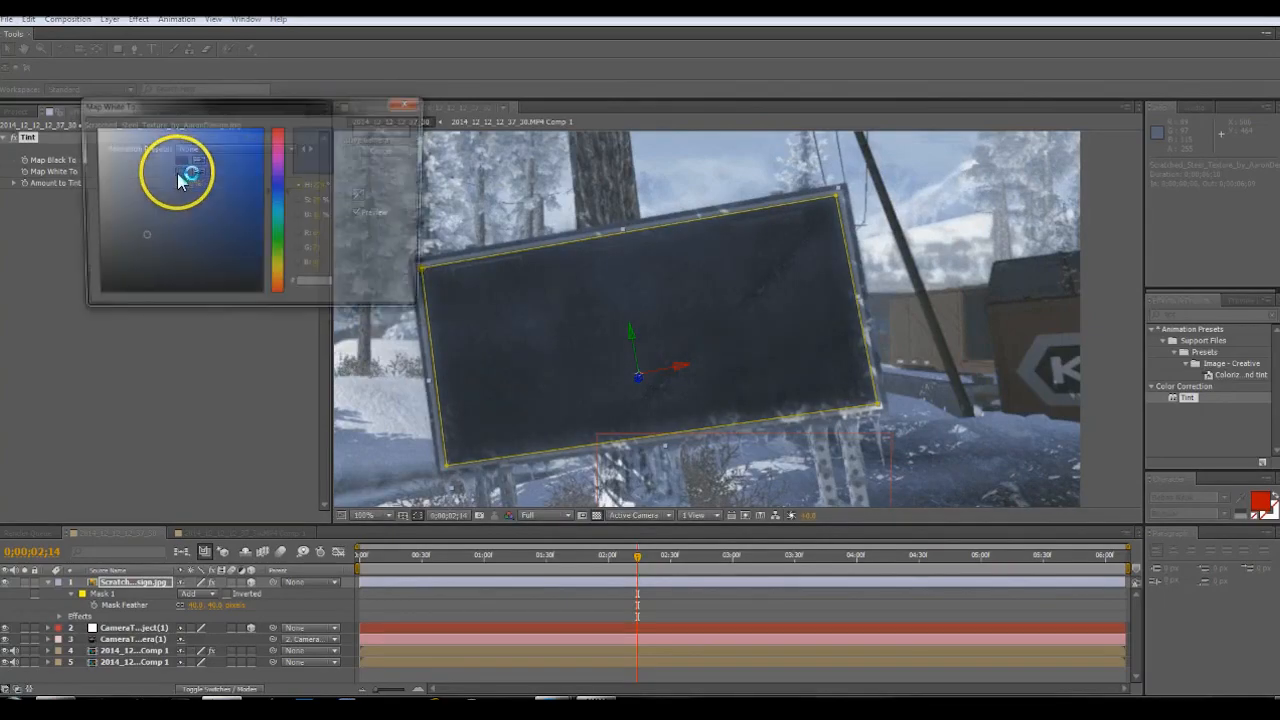
left_click(107, 267)
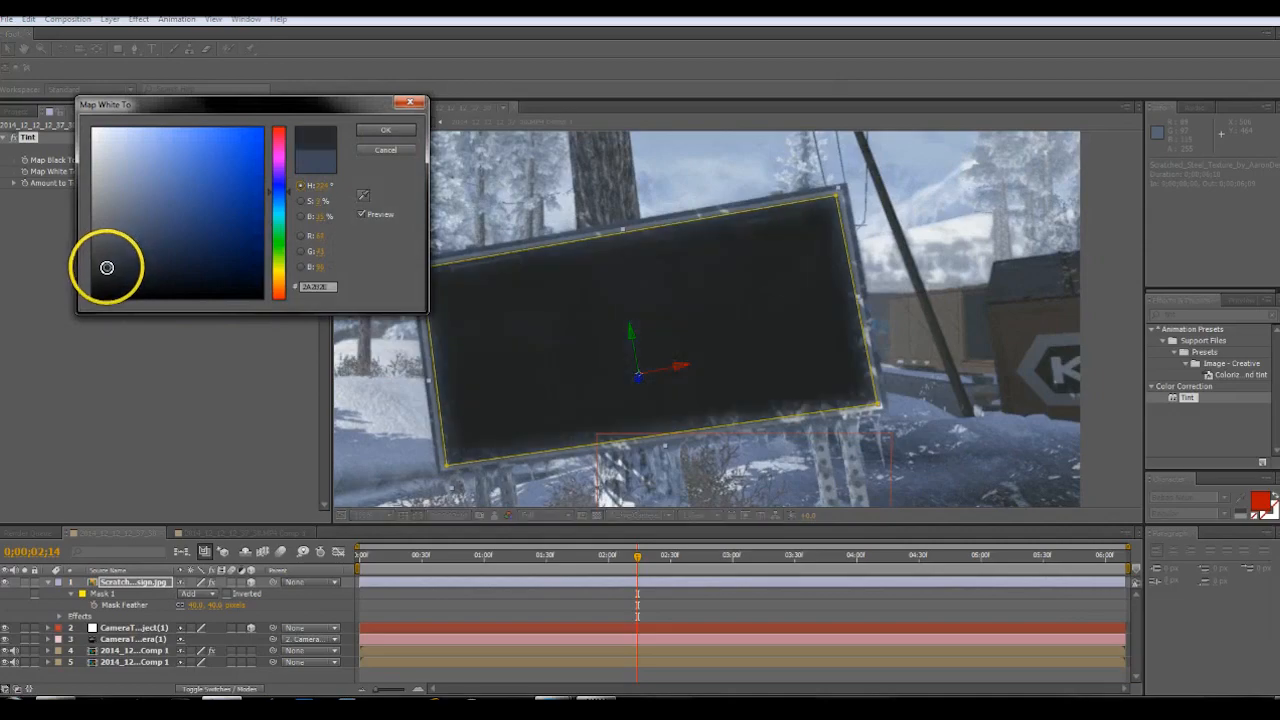
left_click(120, 225)
left_click(403, 133)
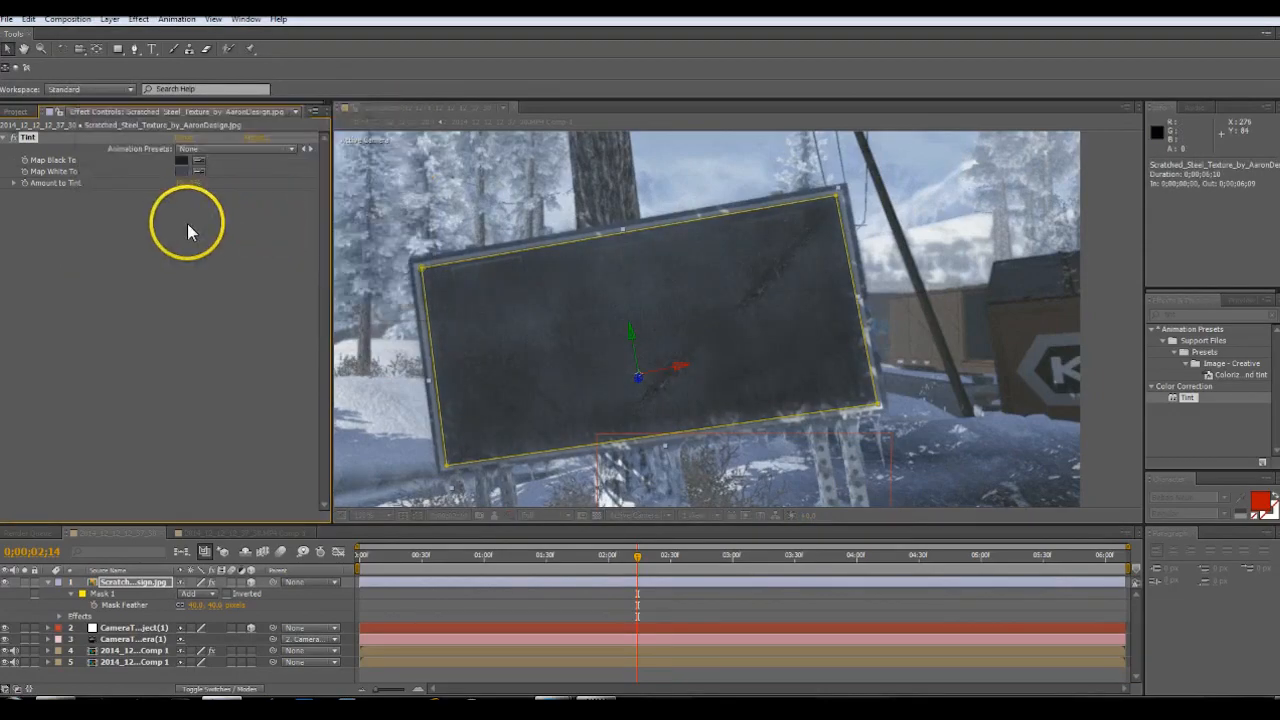
Lighten Tint's Map White To colour on the steel texture to a greyish blue, about #677497
left_click(182, 160)
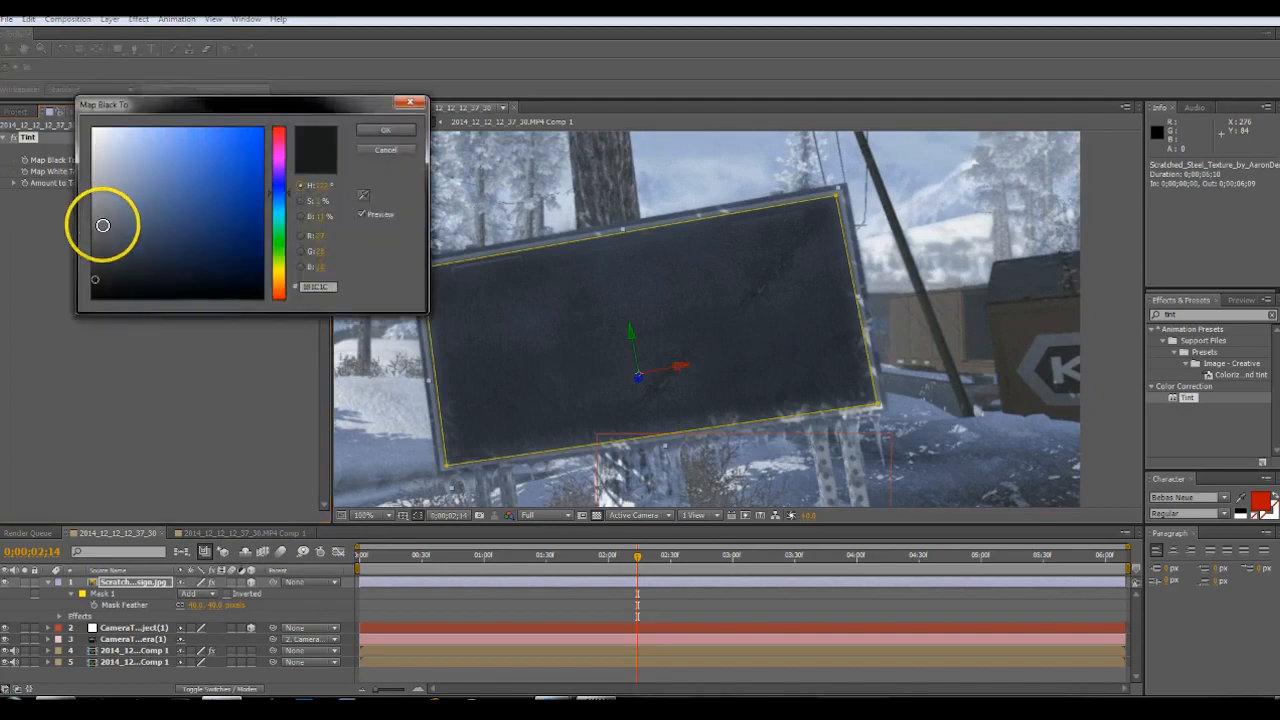
left_click(383, 148)
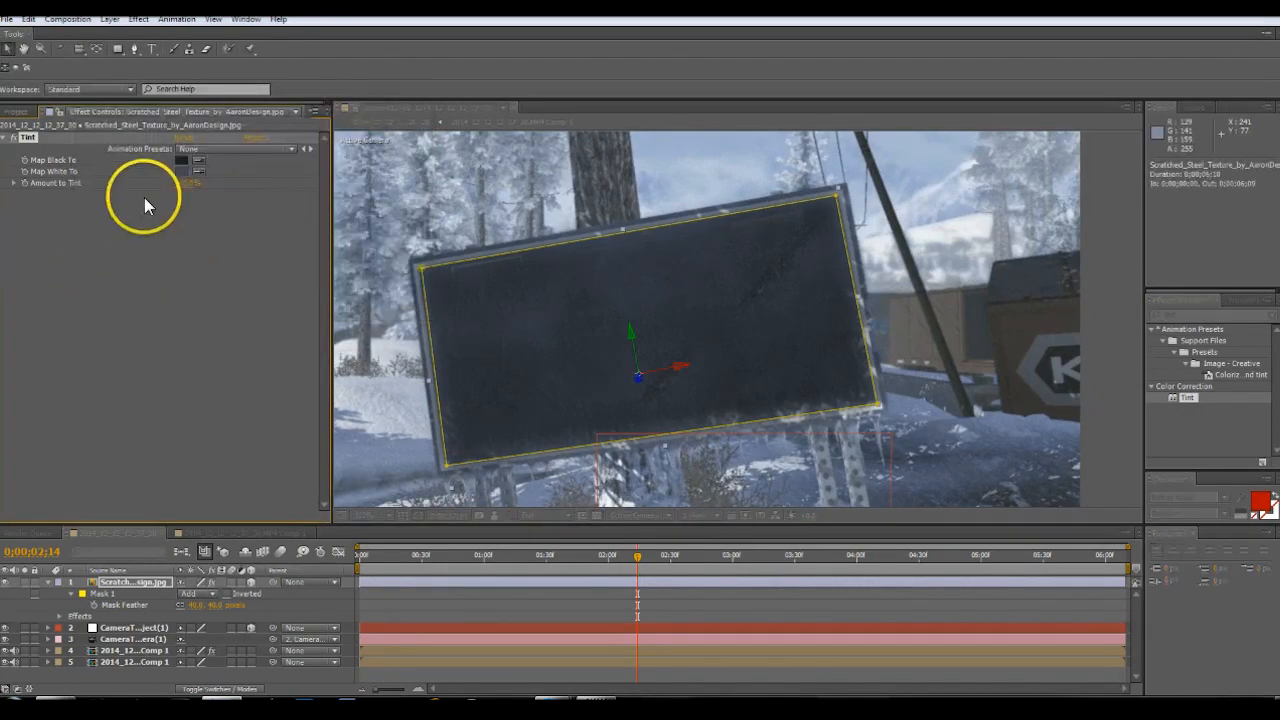
left_click(182, 173)
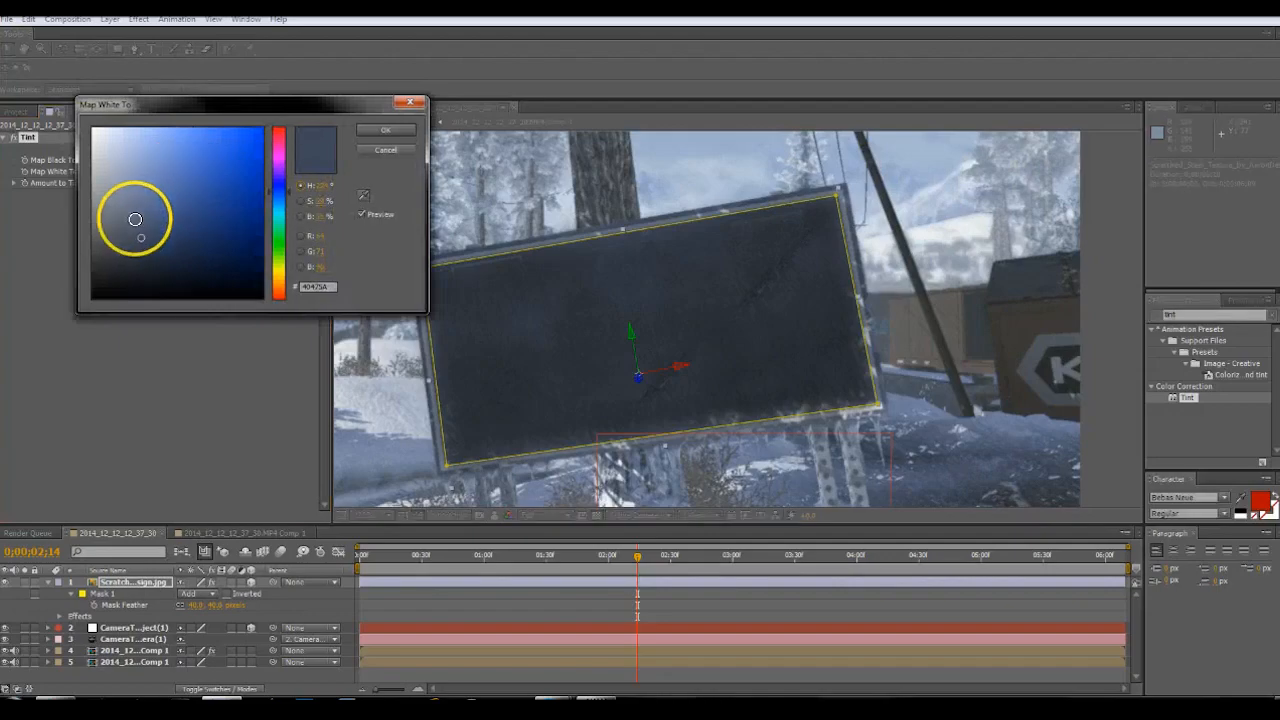
left_click_drag(143, 206, 146, 197)
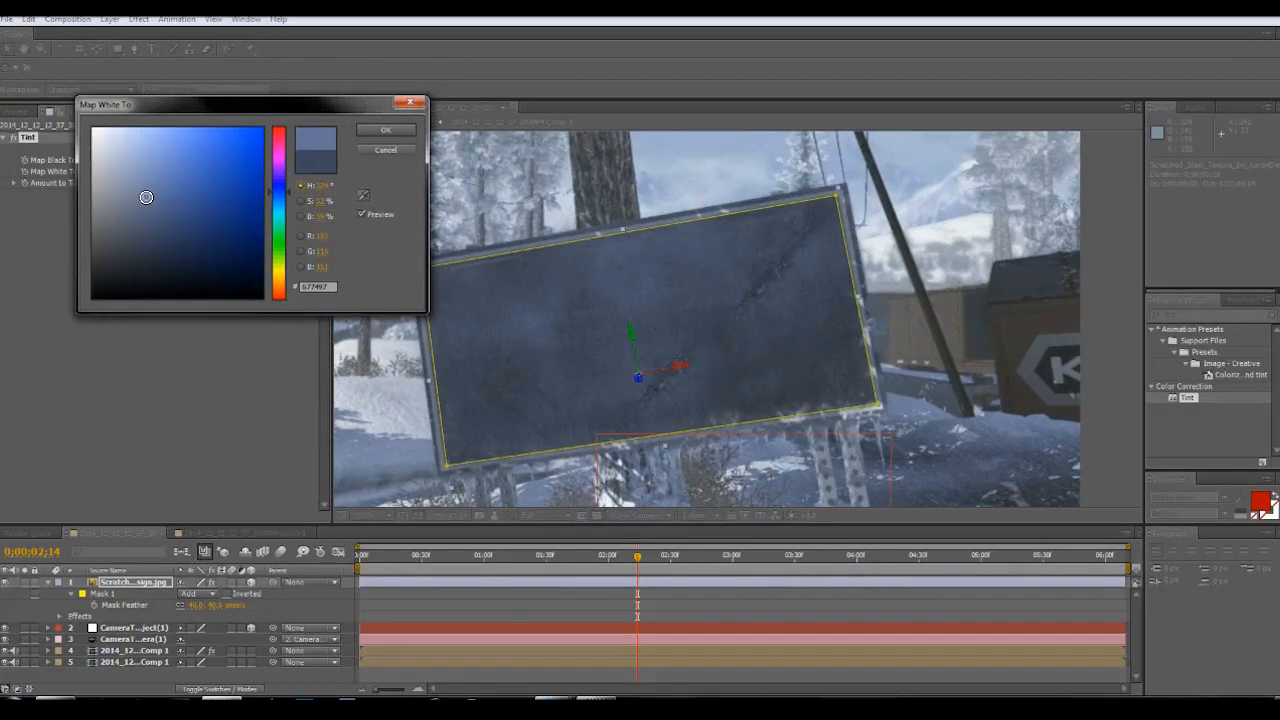
left_click(385, 130)
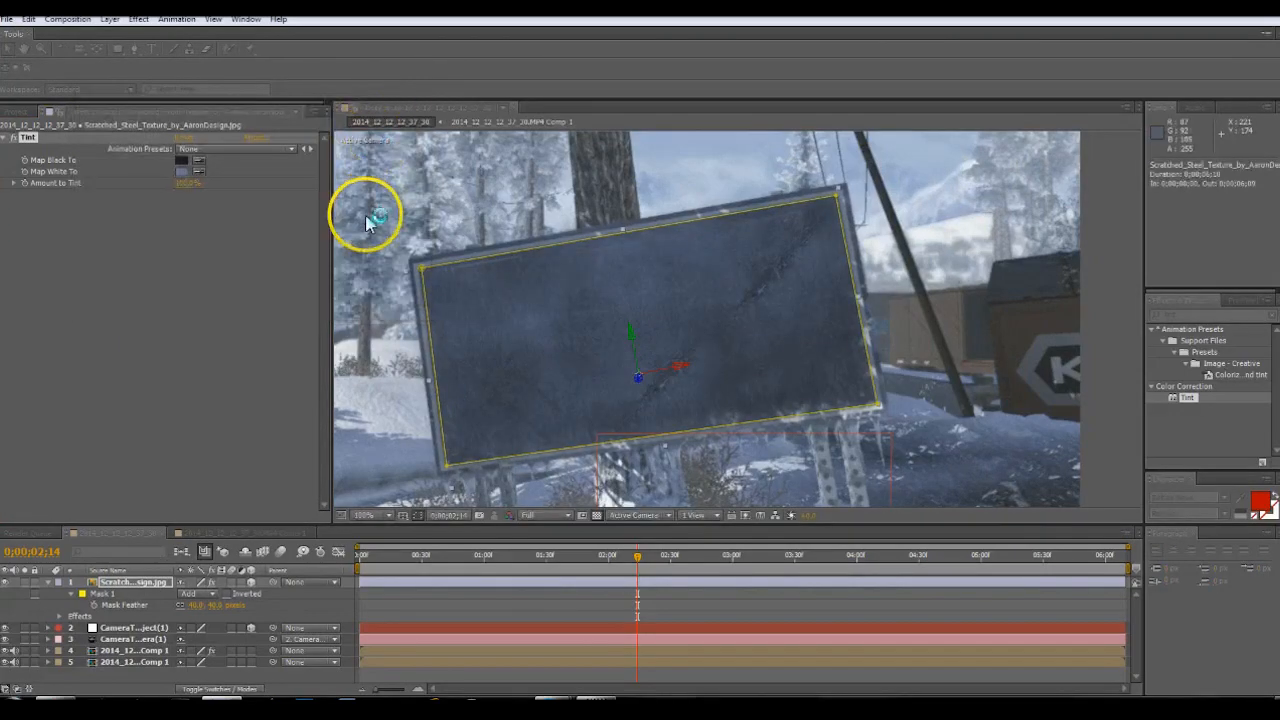
Compare the tinted steel texture with the original sign by hiding and showing the texture layer
scroll(374, 251, "down", 1)
left_click(390, 251)
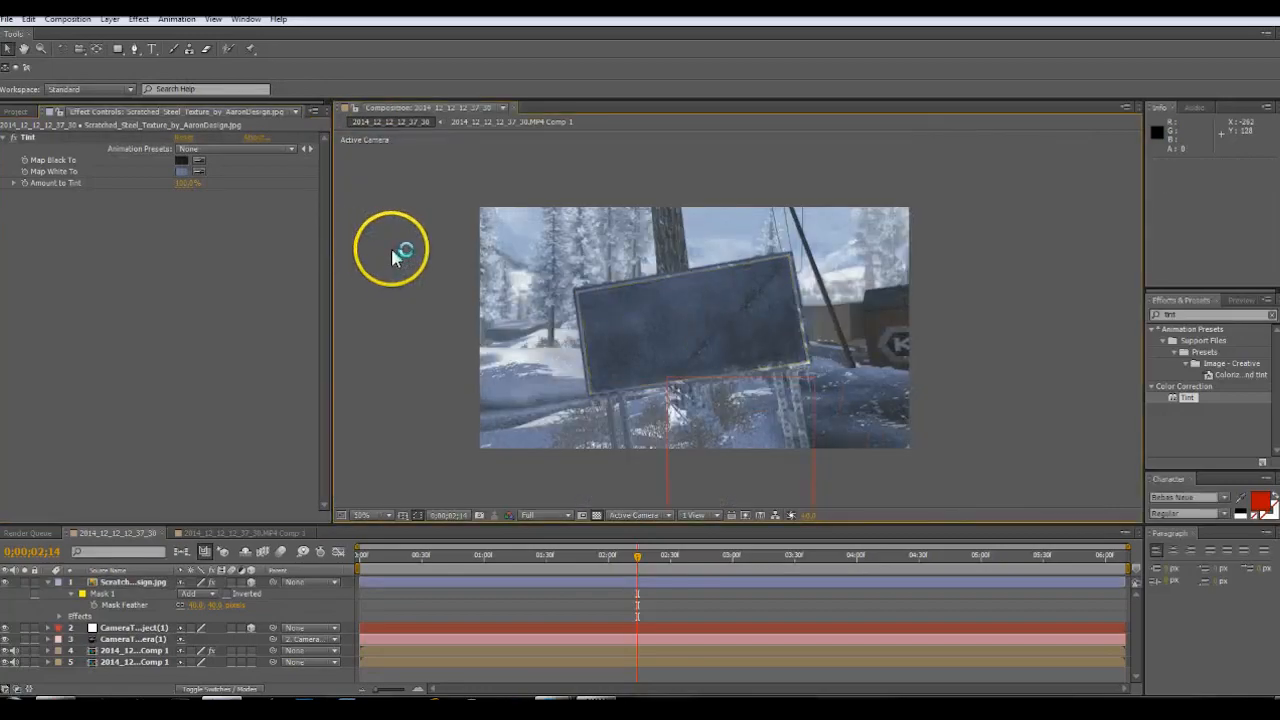
scroll(393, 251, "up", 1)
left_click(7, 584)
left_click(7, 584)
left_click(7, 584)
left_click(7, 584)
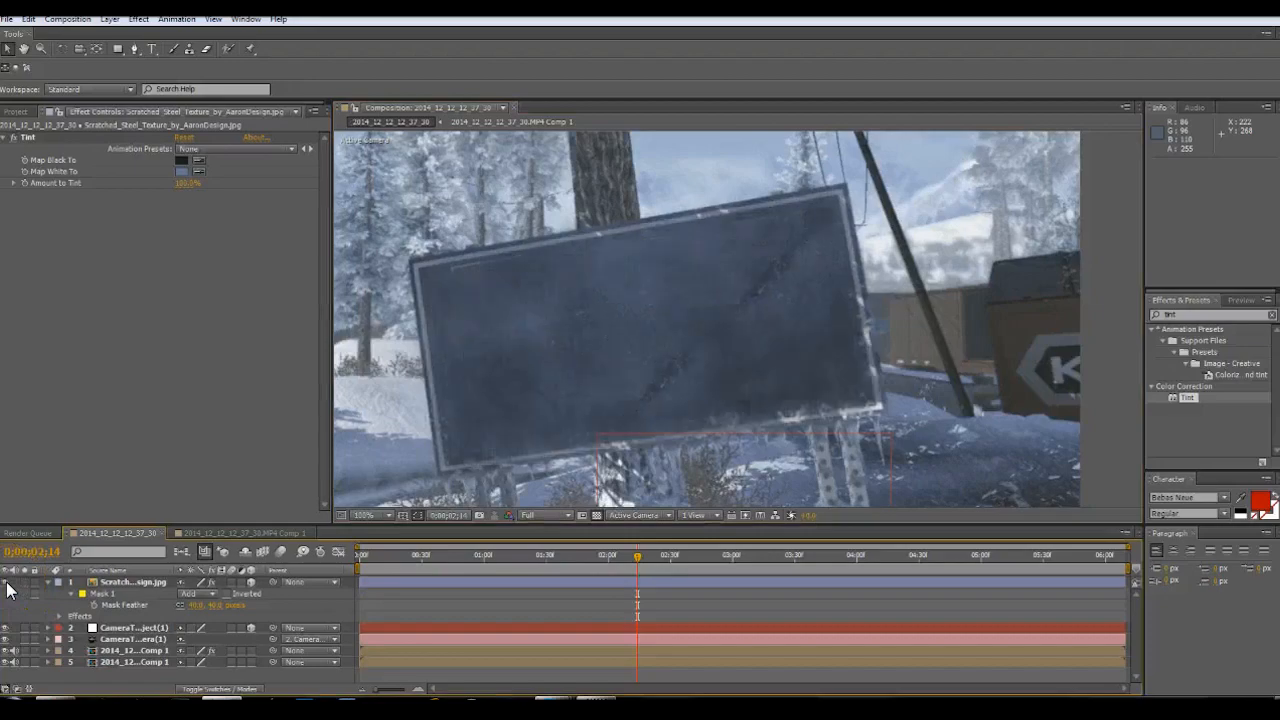
Set the Mask Feather of the steel texture's Mask 1 to 10 pixels
left_click(106, 594)
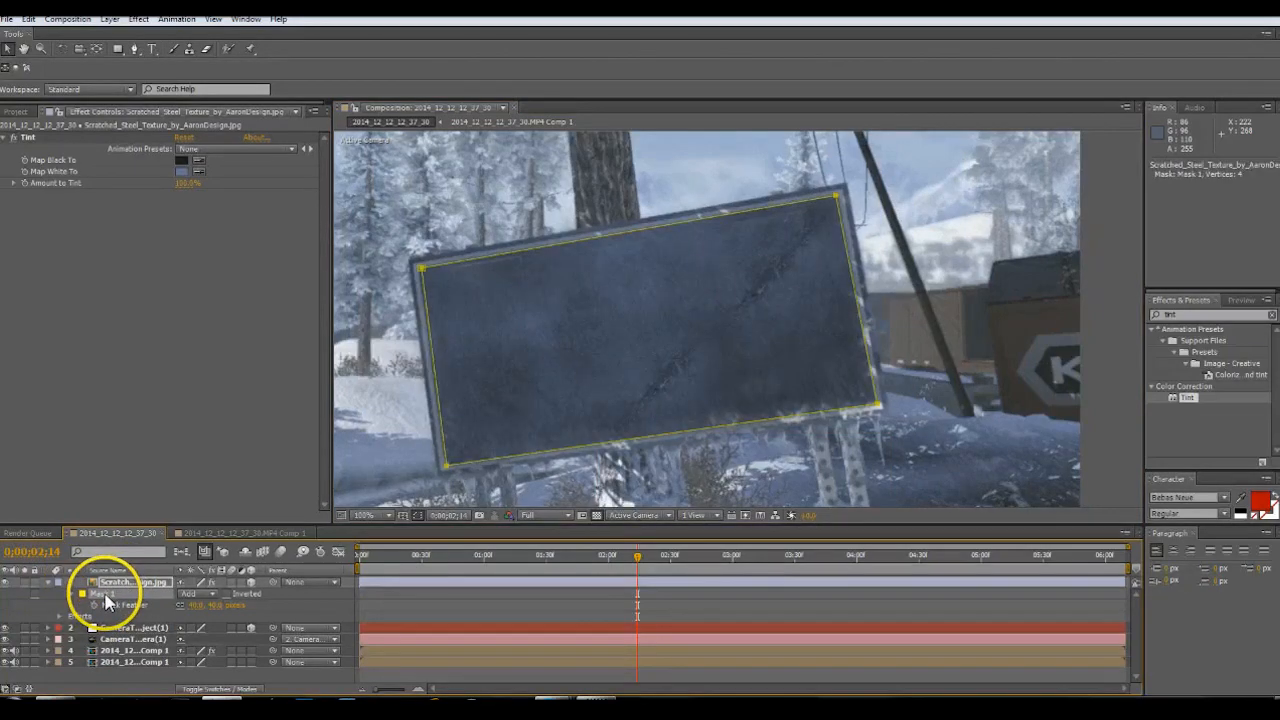
left_click(196, 605)
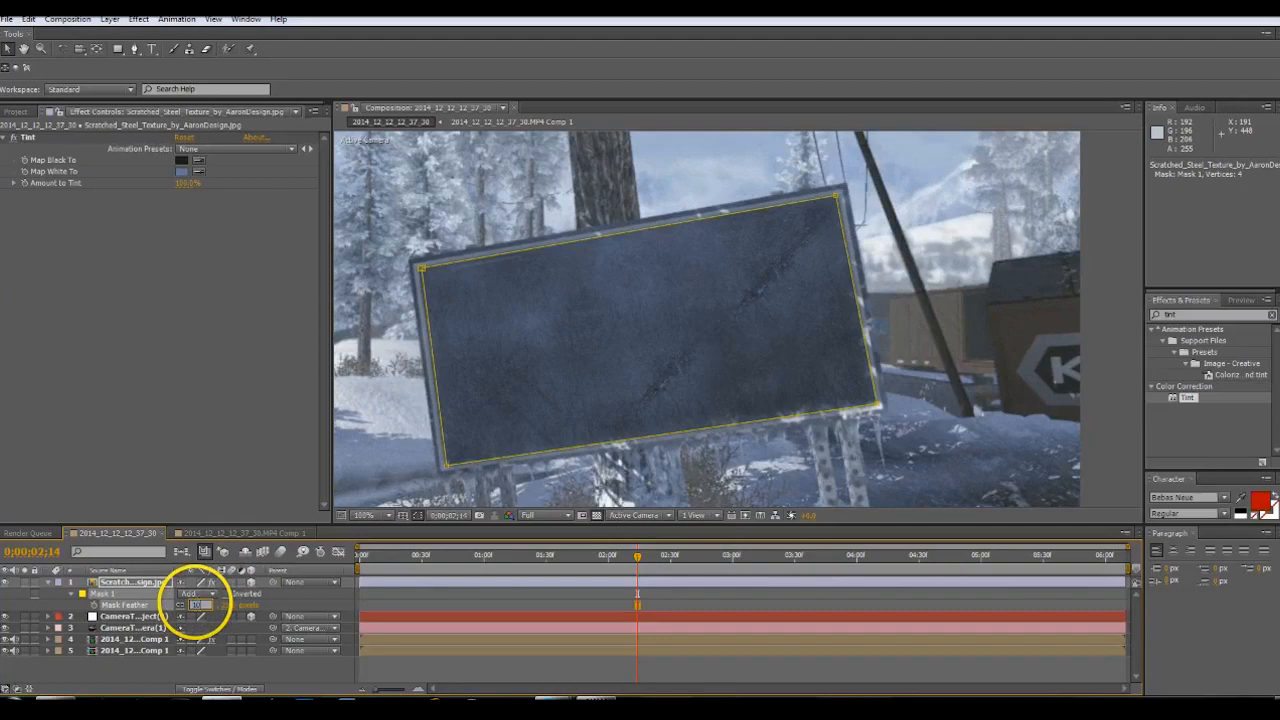
scroll(455, 383, "down", 1)
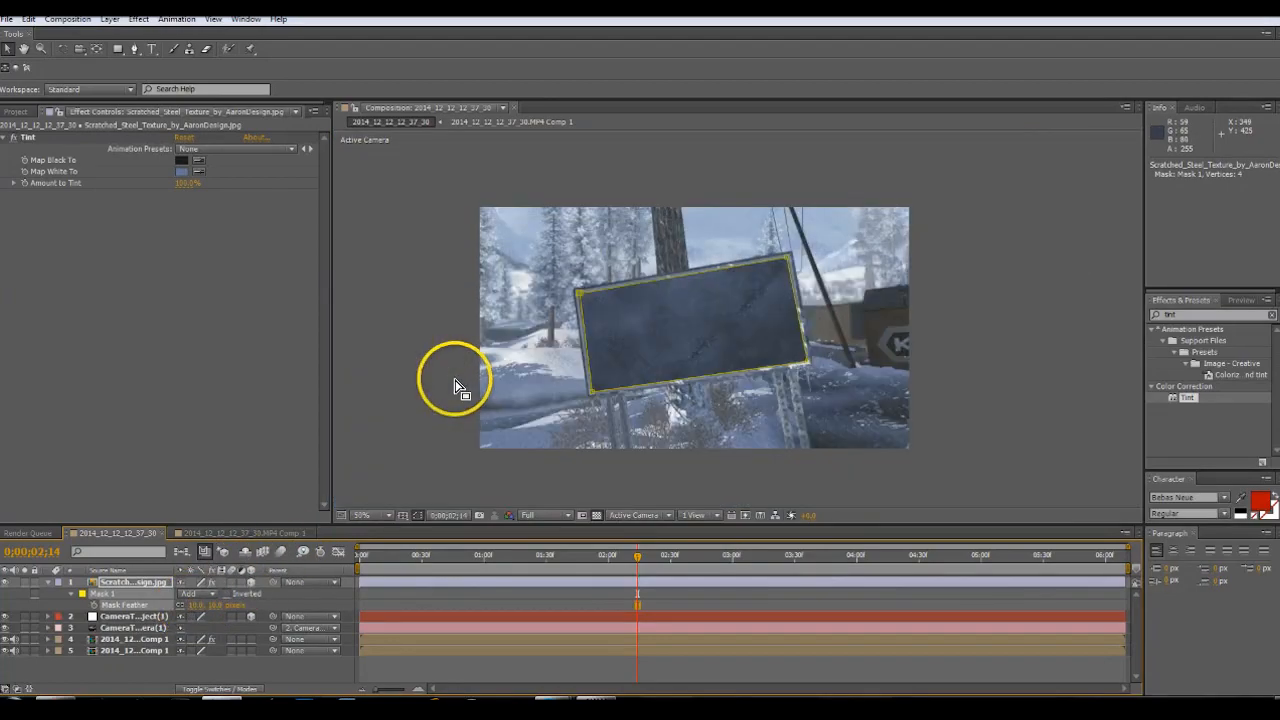
left_click(440, 368)
scroll(440, 368, "up", 1)
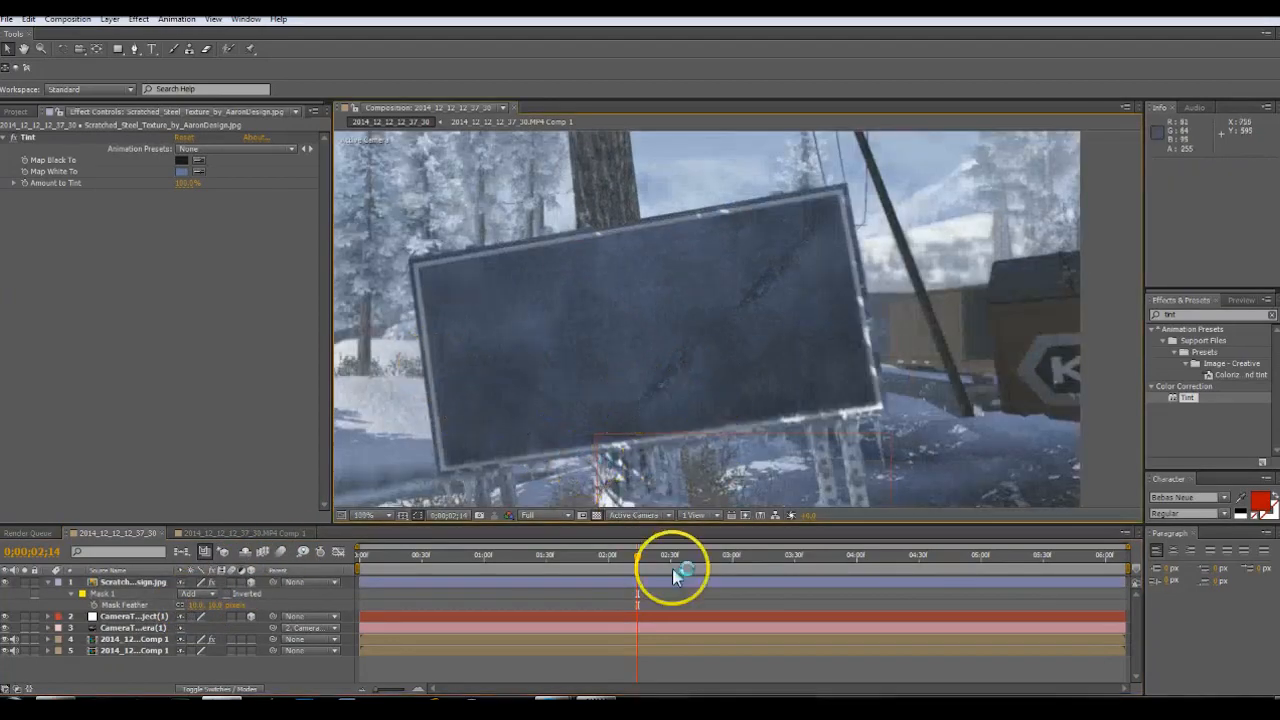
Play and scrub through the shot to check how the steel texture tracks with the sign
left_click_drag(593, 578, 595, 568)
key("space")
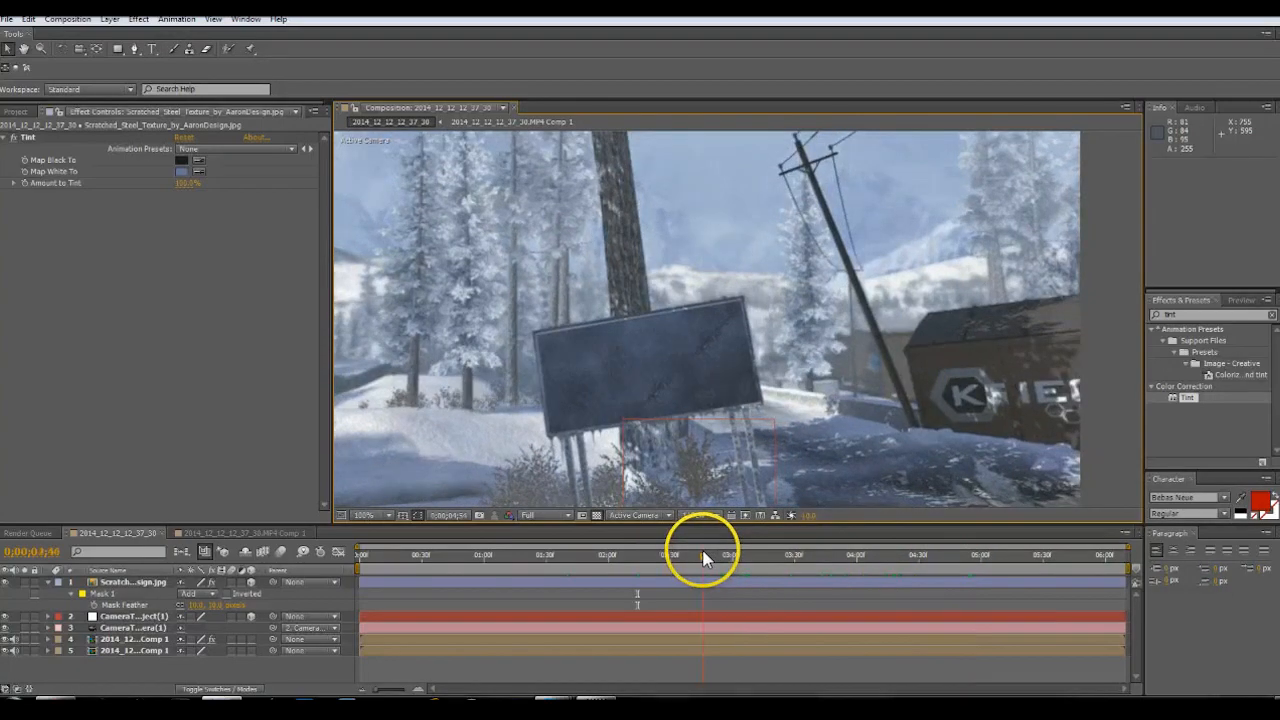
left_click(663, 555)
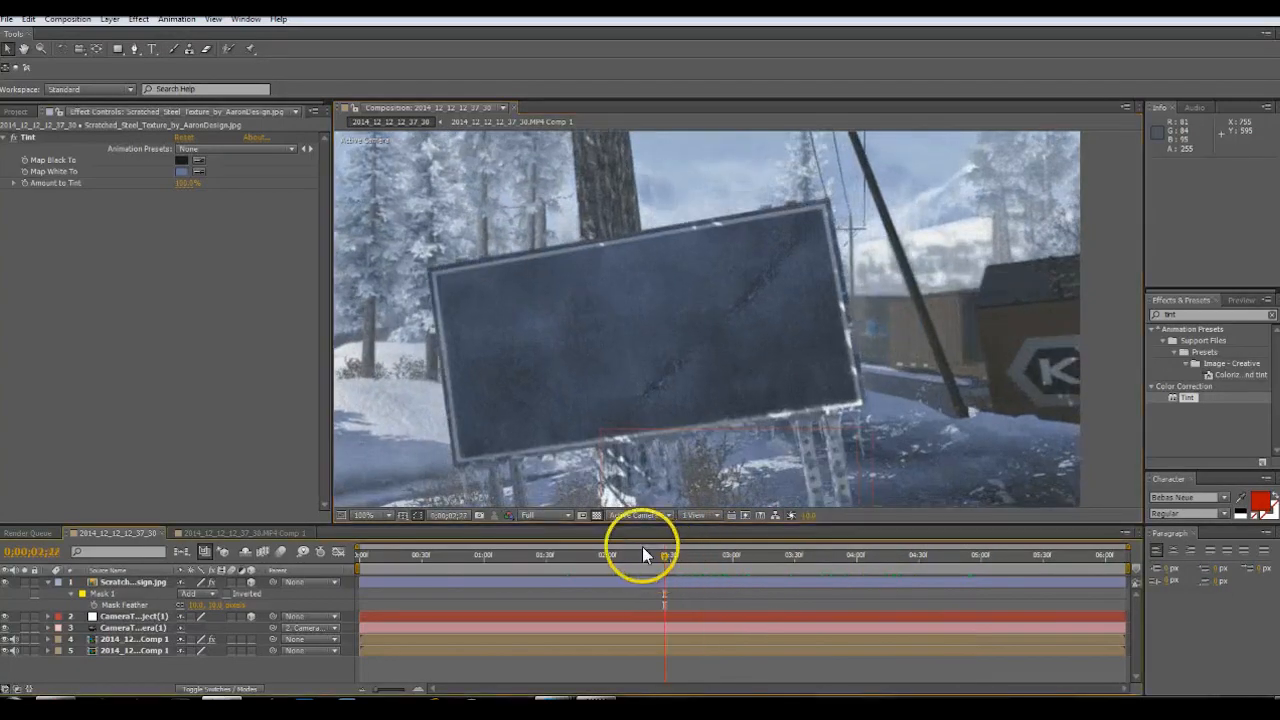
Add WinterFrost.png above the steel texture, squash its height to about 71%, and make it a 3D layer
left_click(12, 114)
left_click_drag(36, 294, 146, 574)
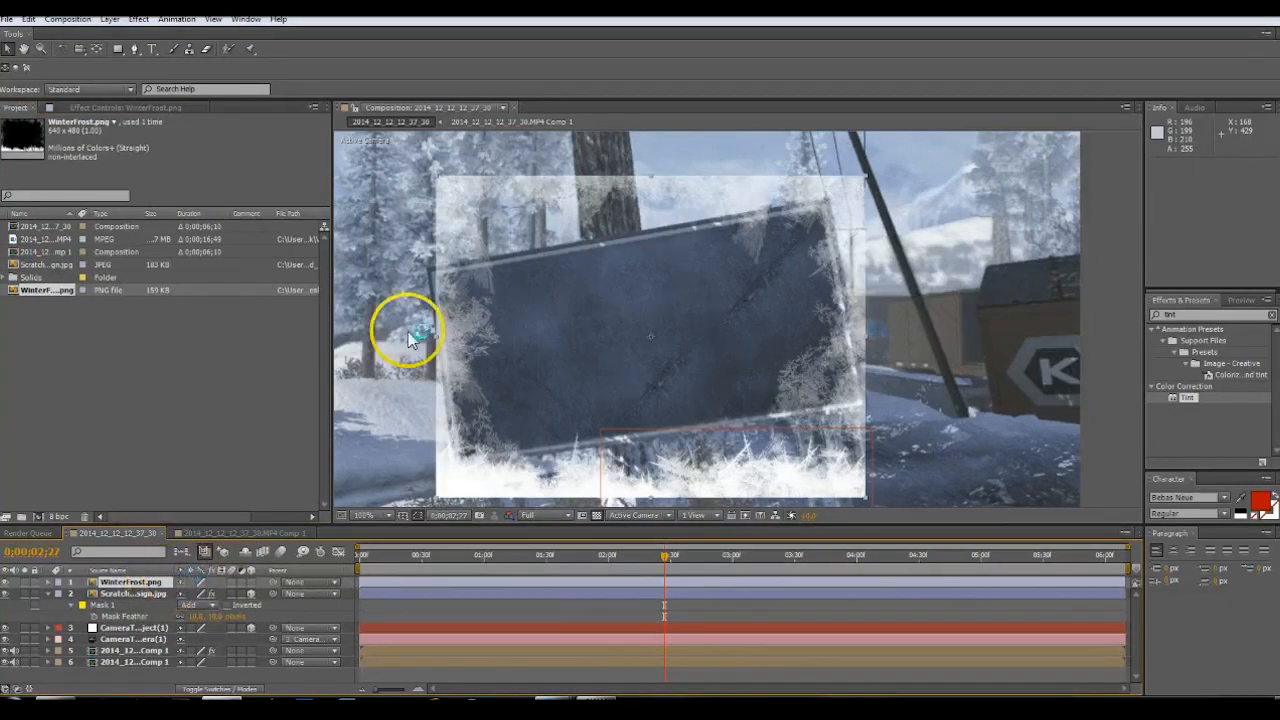
left_click_drag(651, 177, 651, 222)
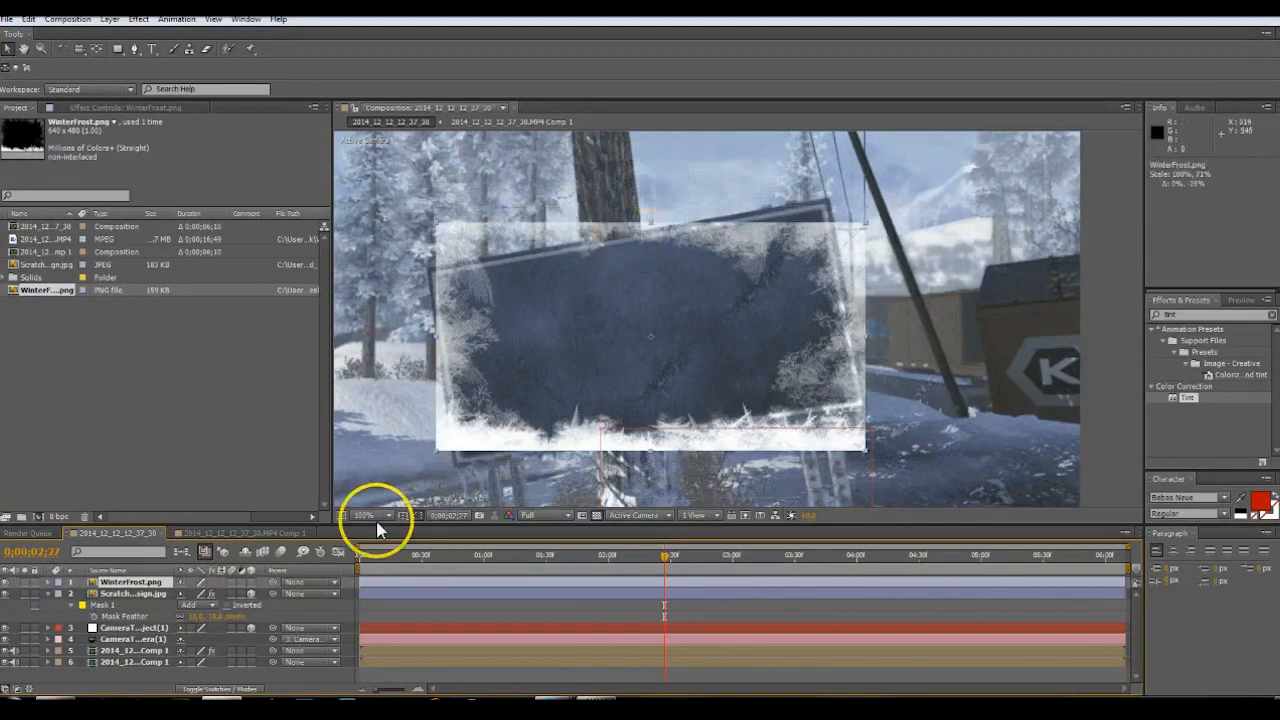
left_click(250, 582)
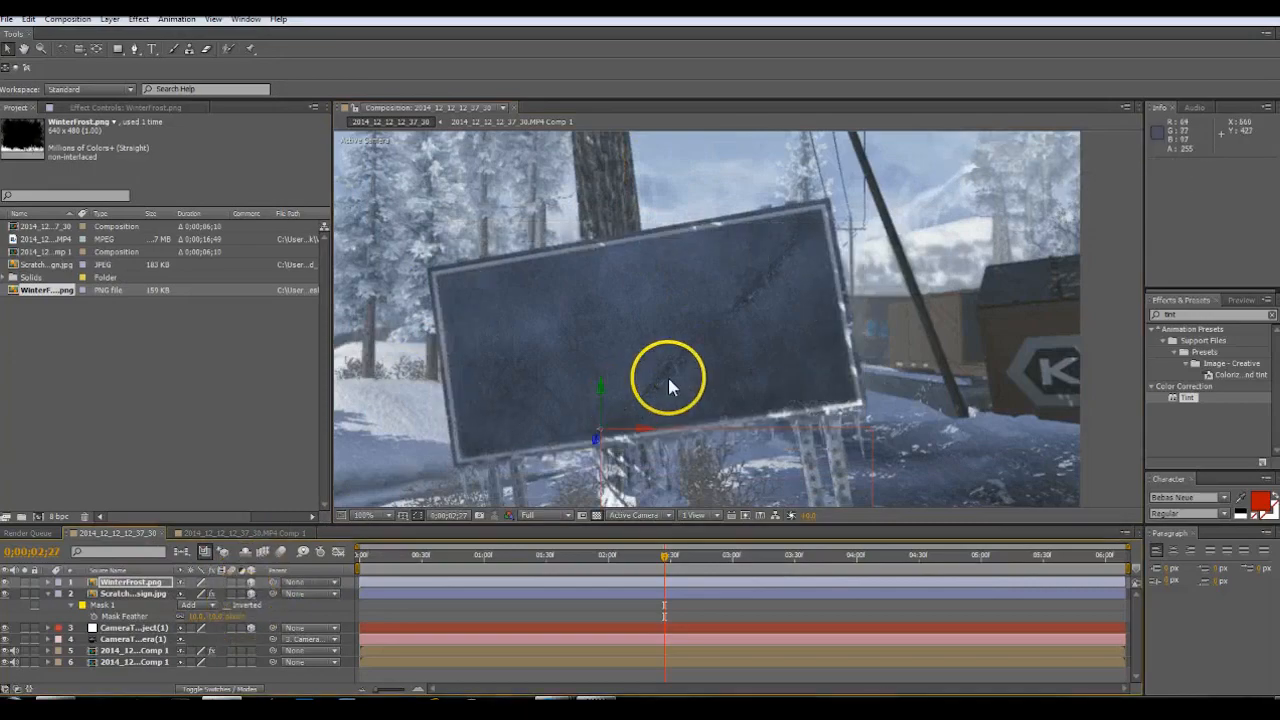
Scale the frost layer down to about 28% and move it up over the sign
scroll(638, 400, "down", 1)
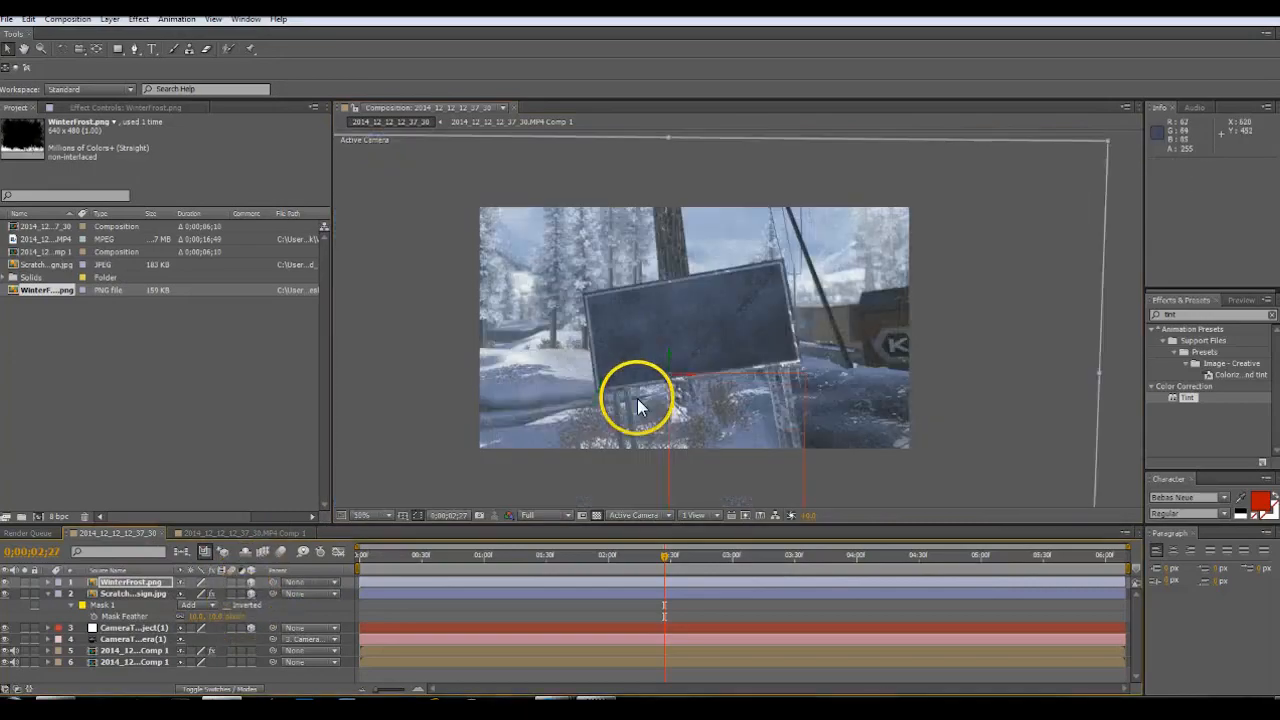
left_click(150, 583)
key("s")
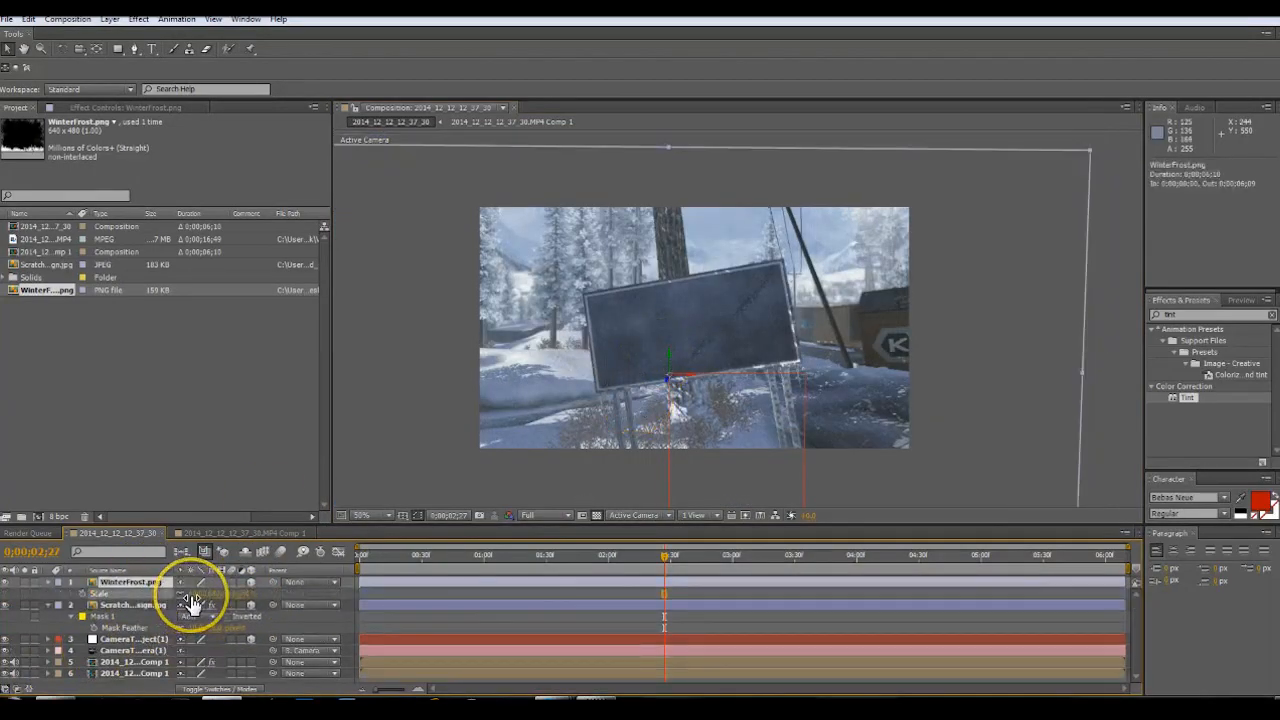
left_click_drag(192, 600, 192, 600)
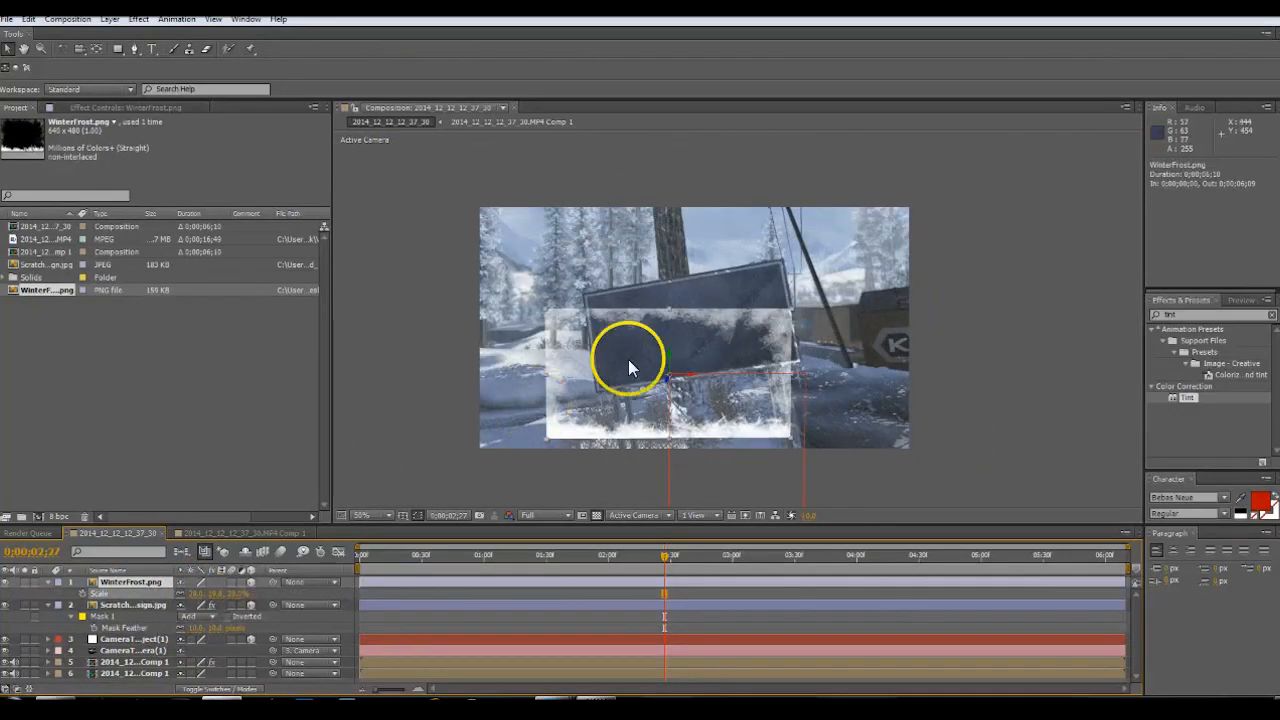
scroll(628, 359, "up", 2)
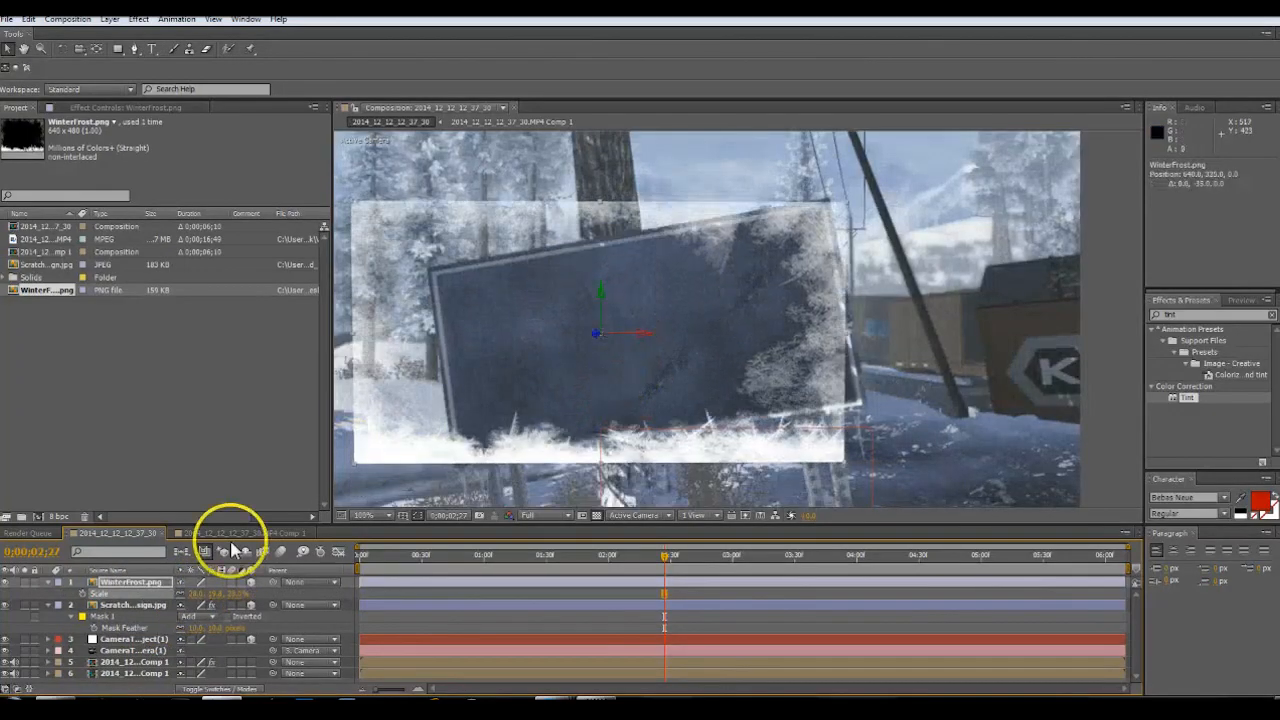
Rotate the frost layer to match the sign's tilt
left_click(63, 49)
left_click_drag(636, 290, 603, 337)
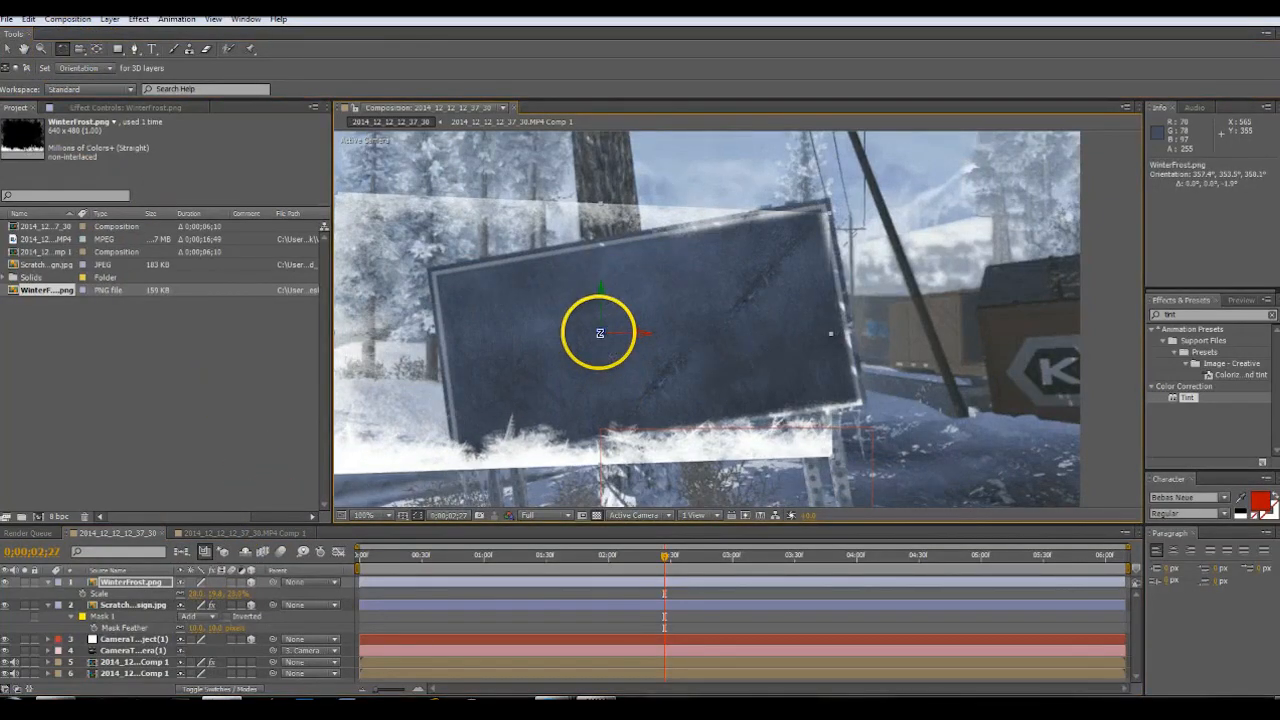
left_click_drag(600, 332, 590, 335)
Try a 20% scale on the frost layer, settling on 23%
left_click(190, 594)
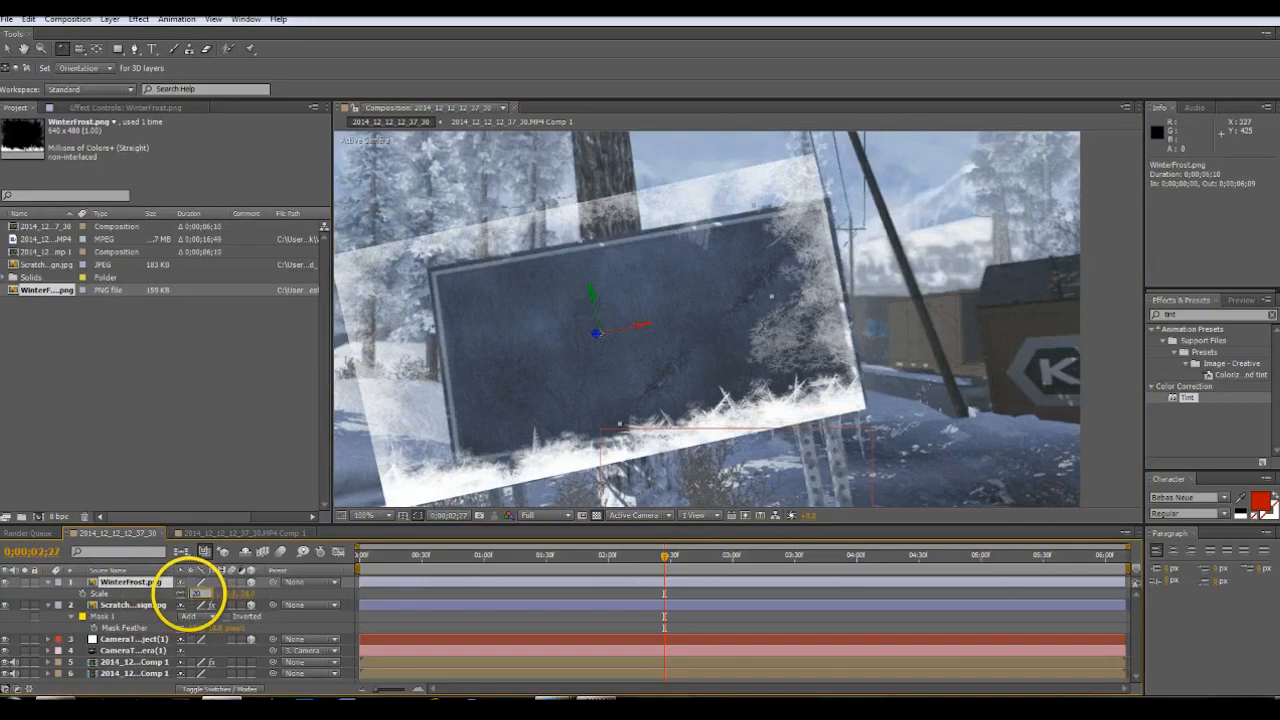
type("20")
key("Return")
left_click(9, 50)
left_click(195, 593)
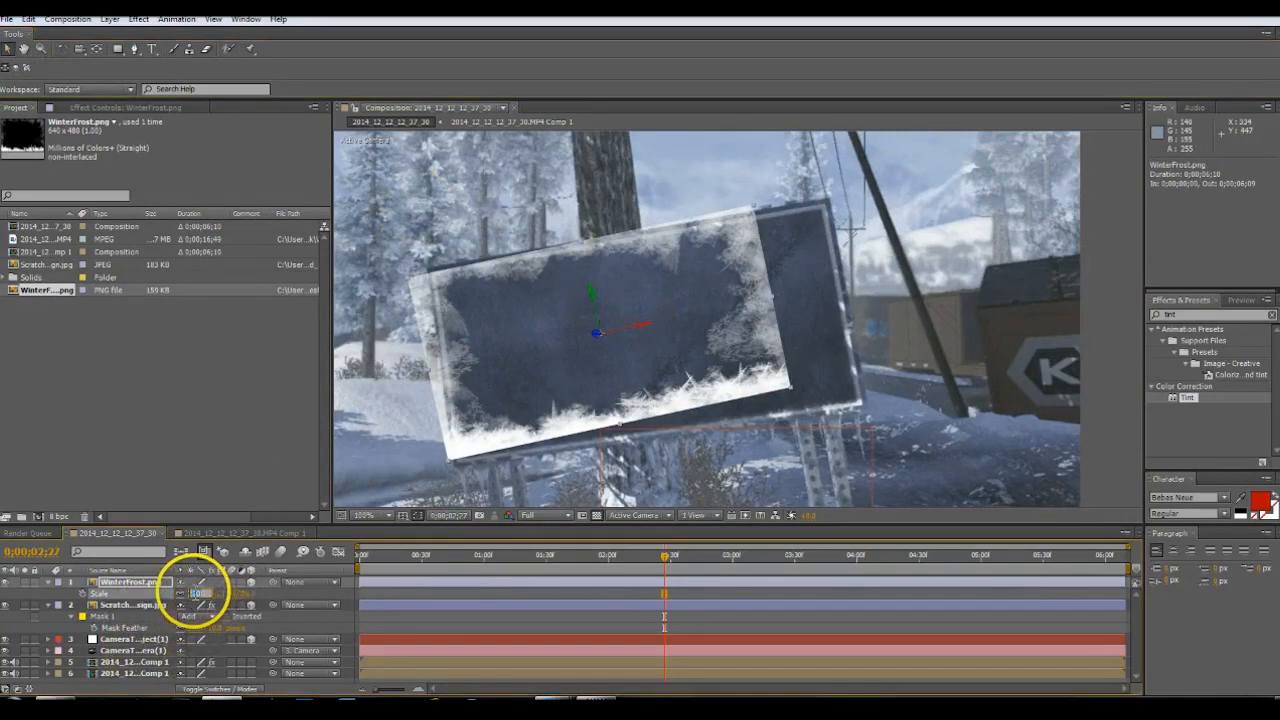
type("23")
key("Return")
Fine-tune the frost layer's orientation and position over the sign panel, and set its scale to 24%
left_click(62, 49)
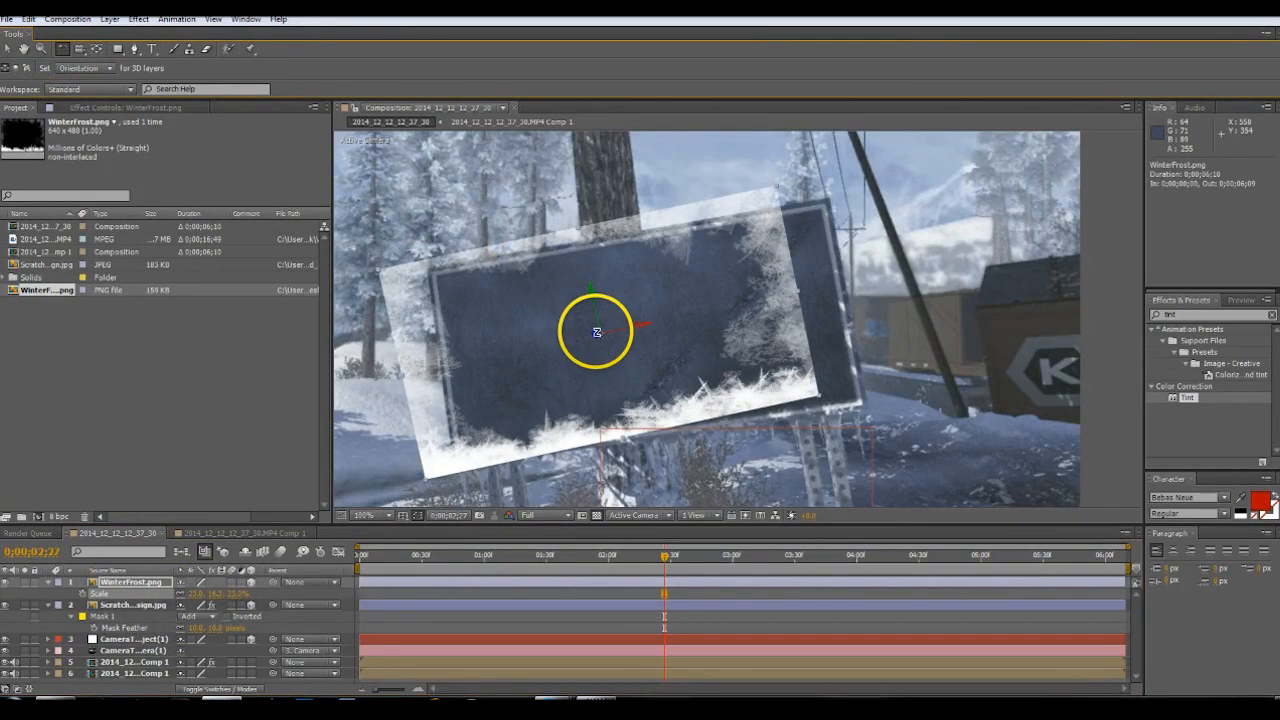
left_click_drag(596, 332, 636, 292)
left_click(8, 49)
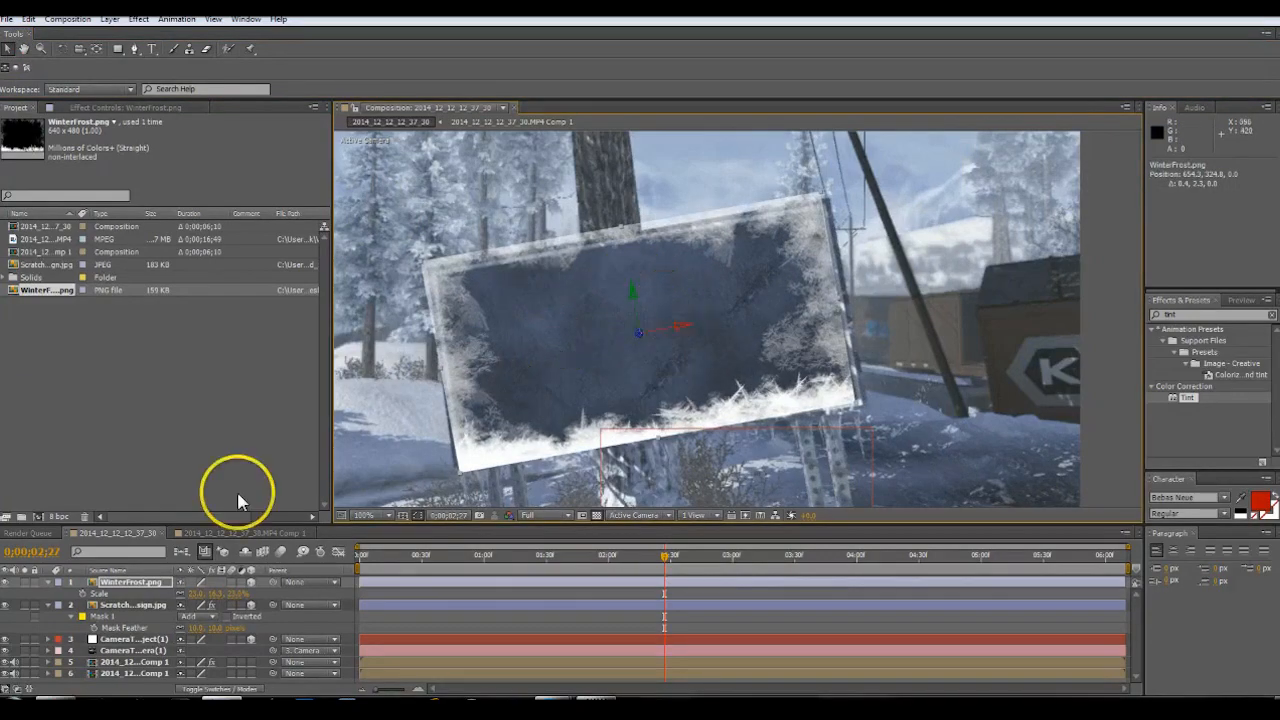
left_click(193, 591)
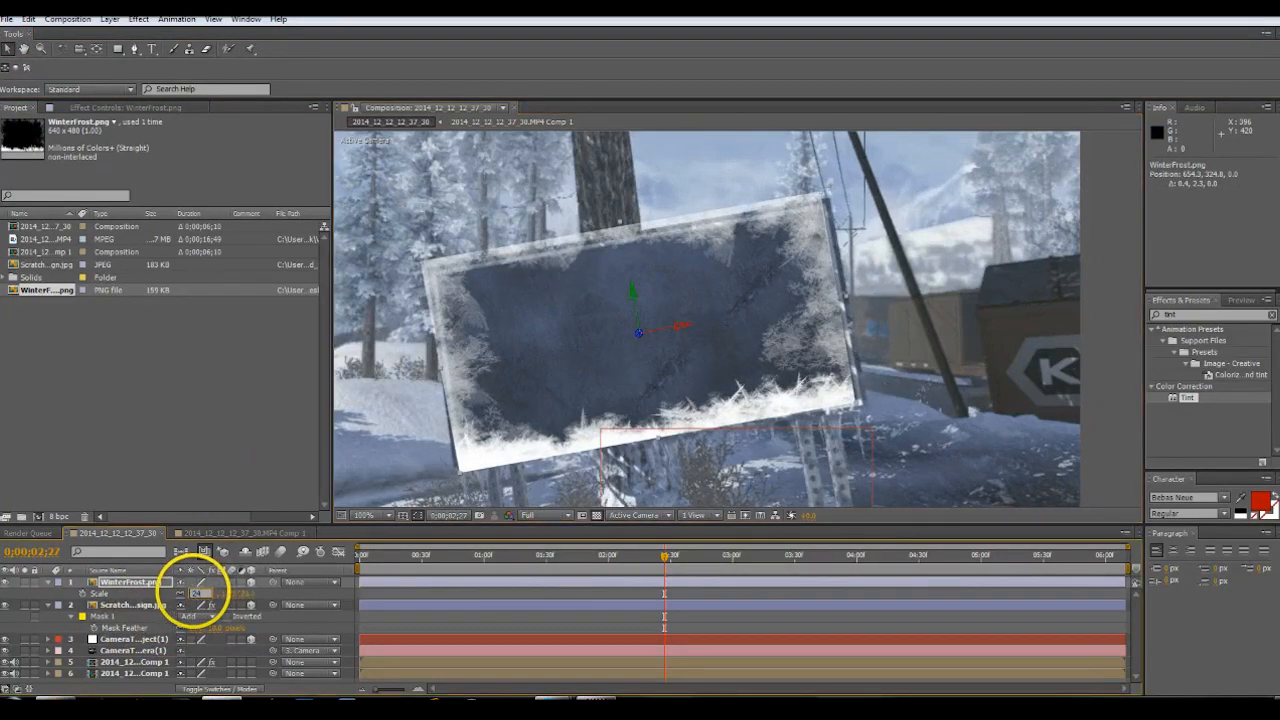
key("Return")
Hide the frost layer, draw a four-point Pen mask on it along the sign's inner border, and show it again
left_click(127, 584)
left_click(5, 582)
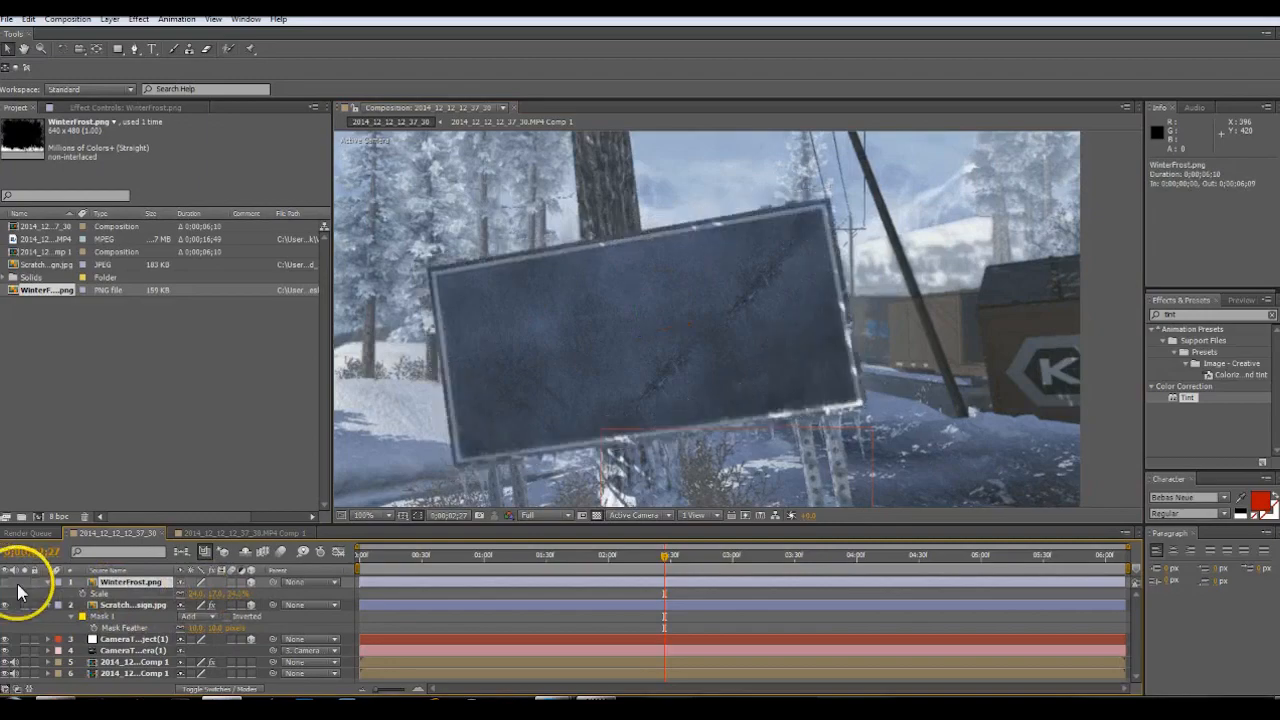
left_click(134, 50)
scroll(423, 366, "up", 2)
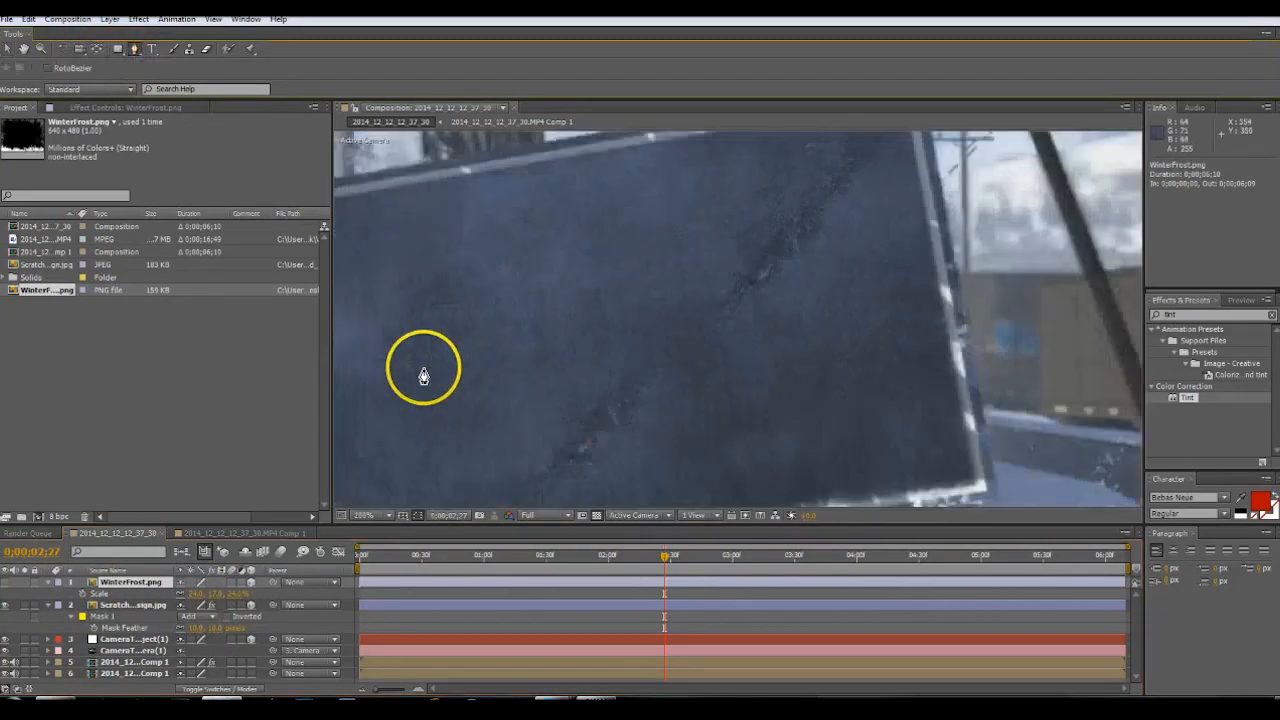
left_click(370, 192)
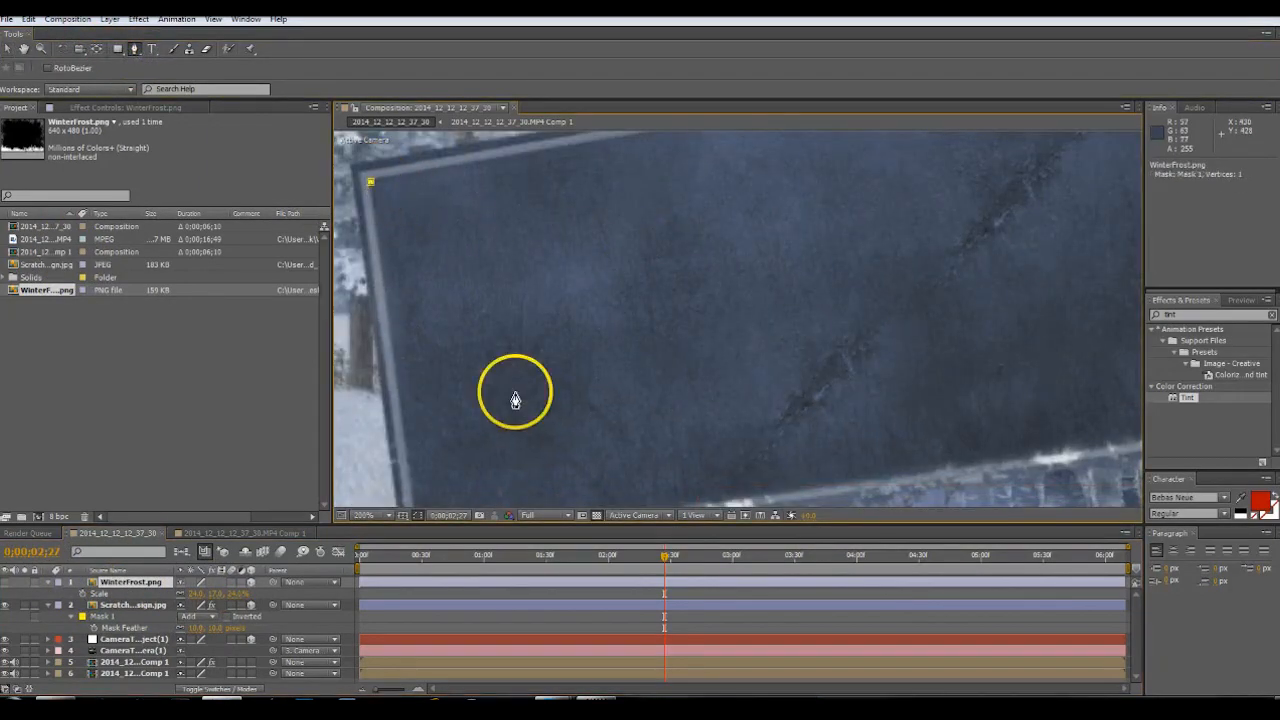
scroll(514, 400, "down", 2)
scroll(786, 386, "right", 5)
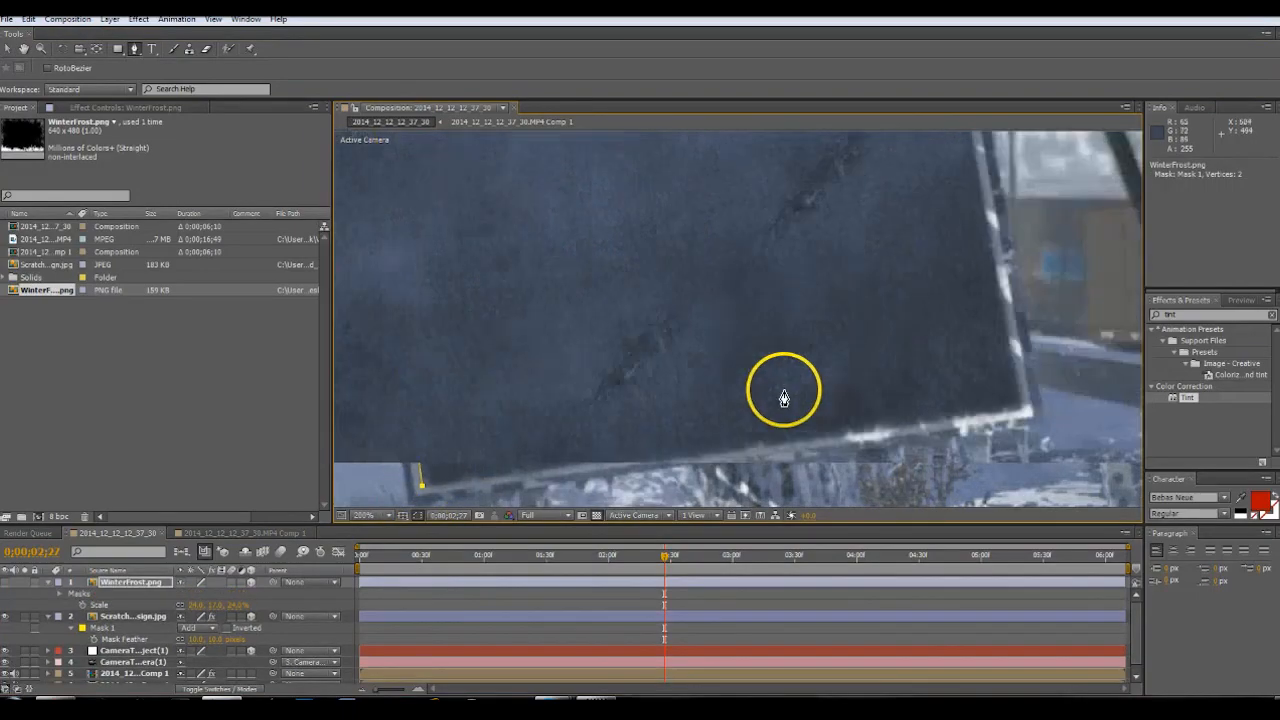
left_click(868, 432)
scroll(843, 370, "up", 3)
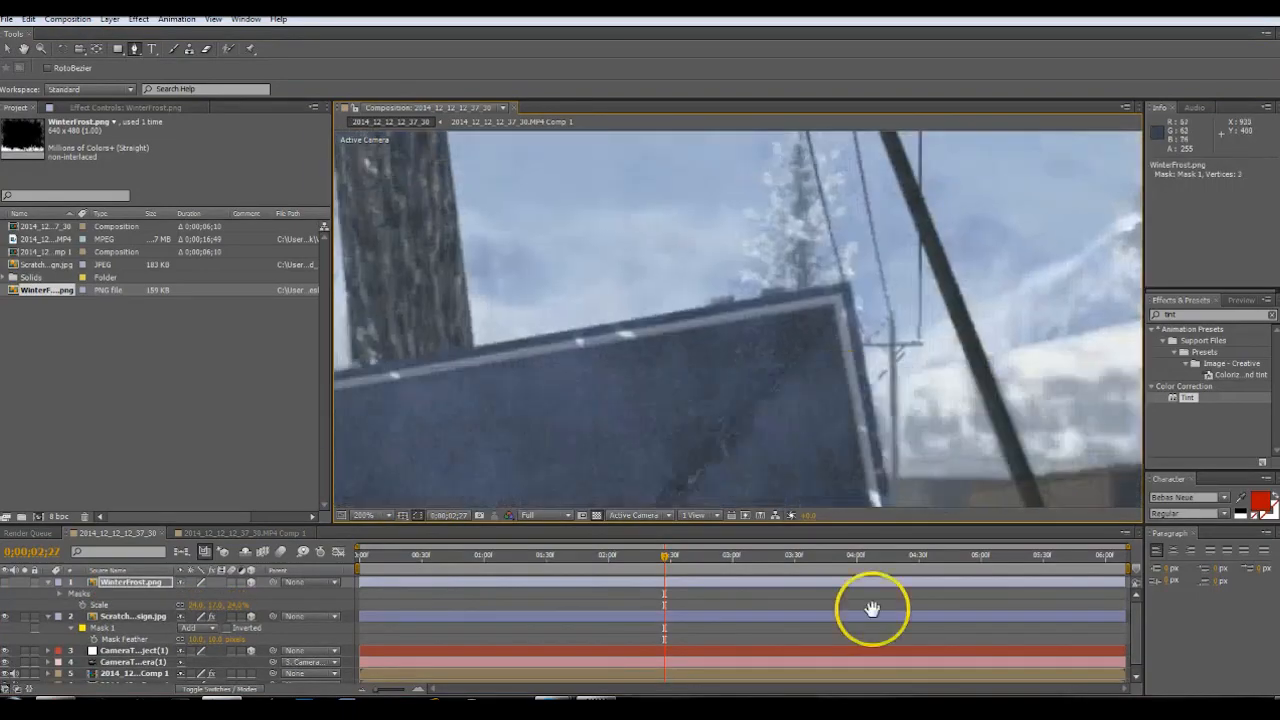
left_click(831, 308)
scroll(431, 377, "down", 1)
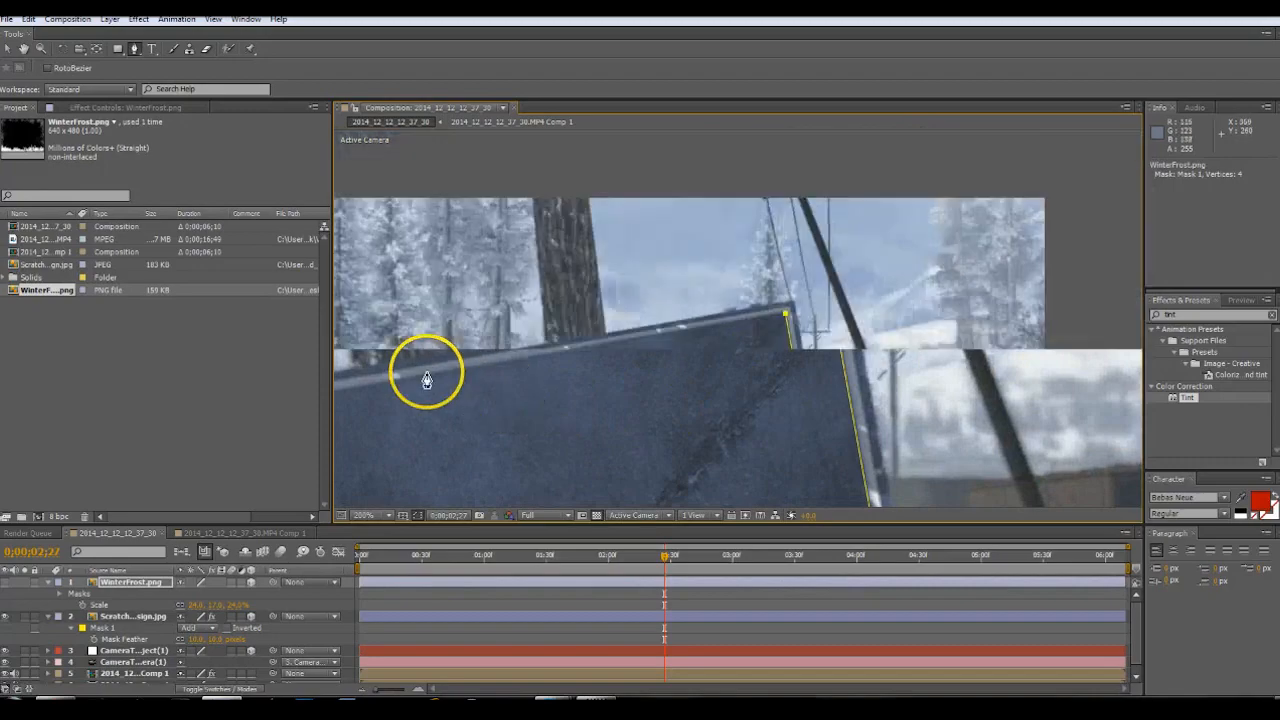
left_click_drag(389, 395, 509, 349)
left_click(516, 334)
left_click(6, 582)
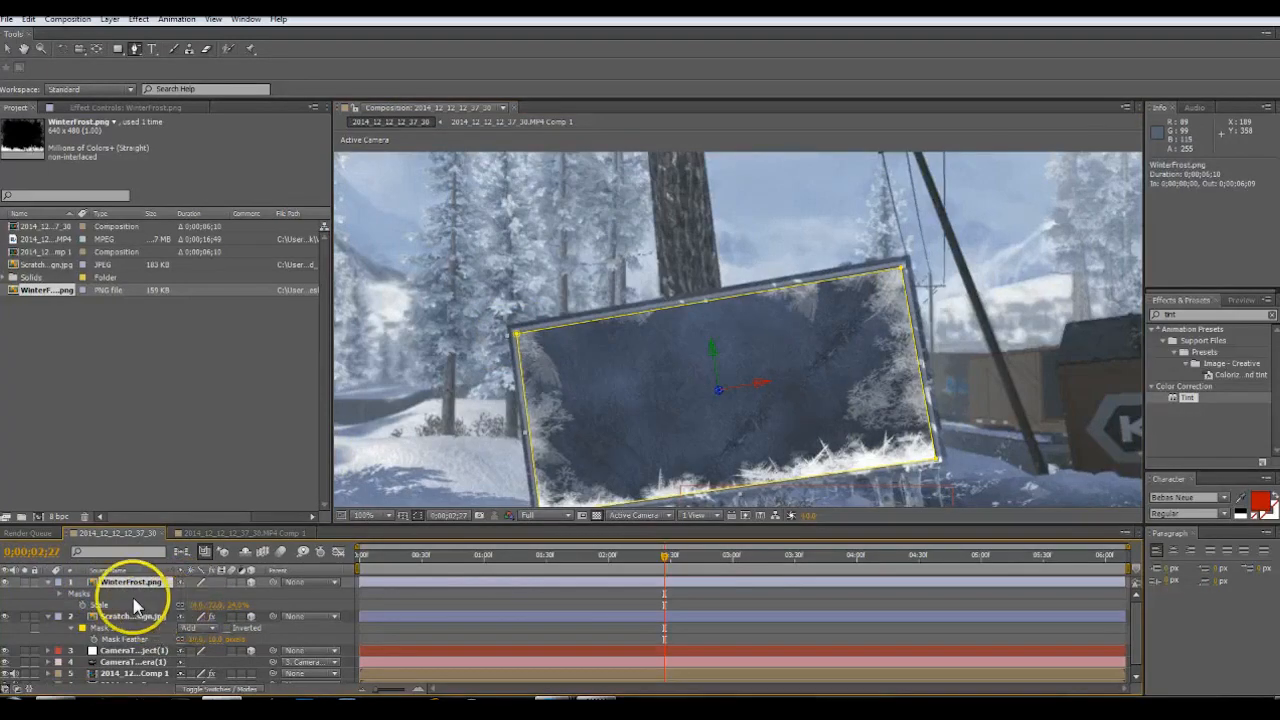
Set the frost layer's mask feather to 10 pixels and deselect the layer
left_click(117, 617)
left_click(144, 586)
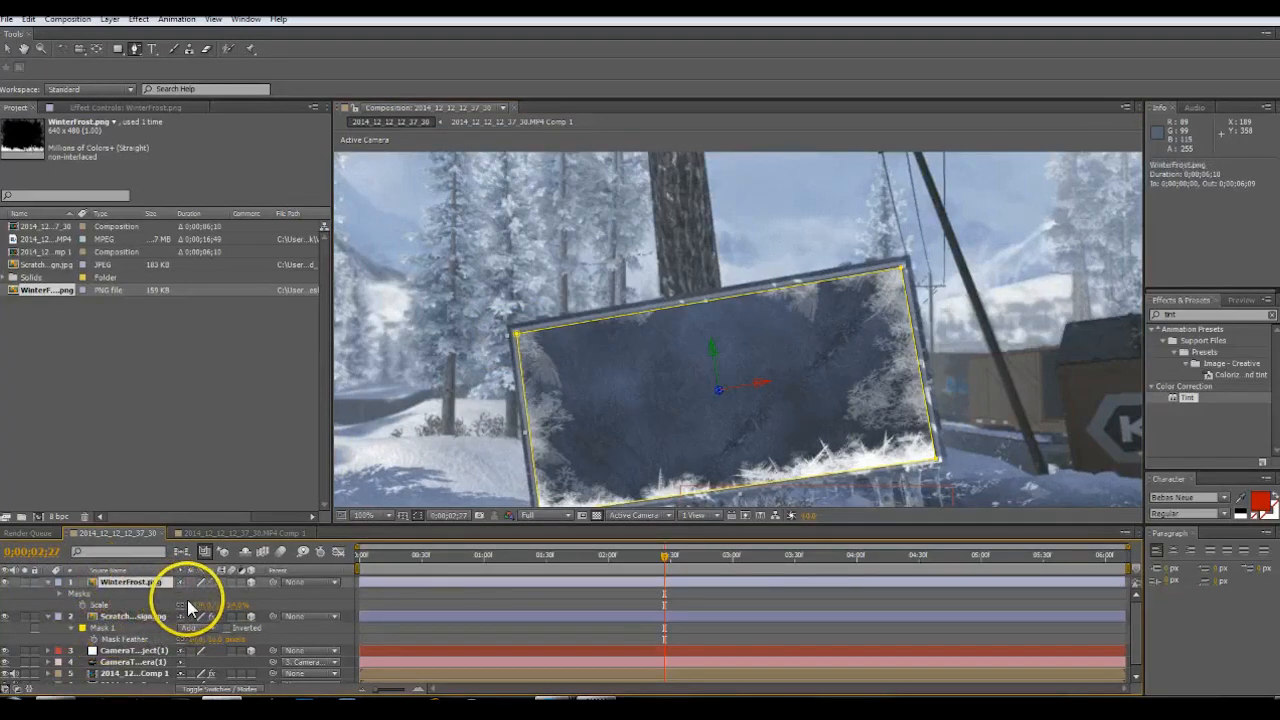
key("ctrl+v")
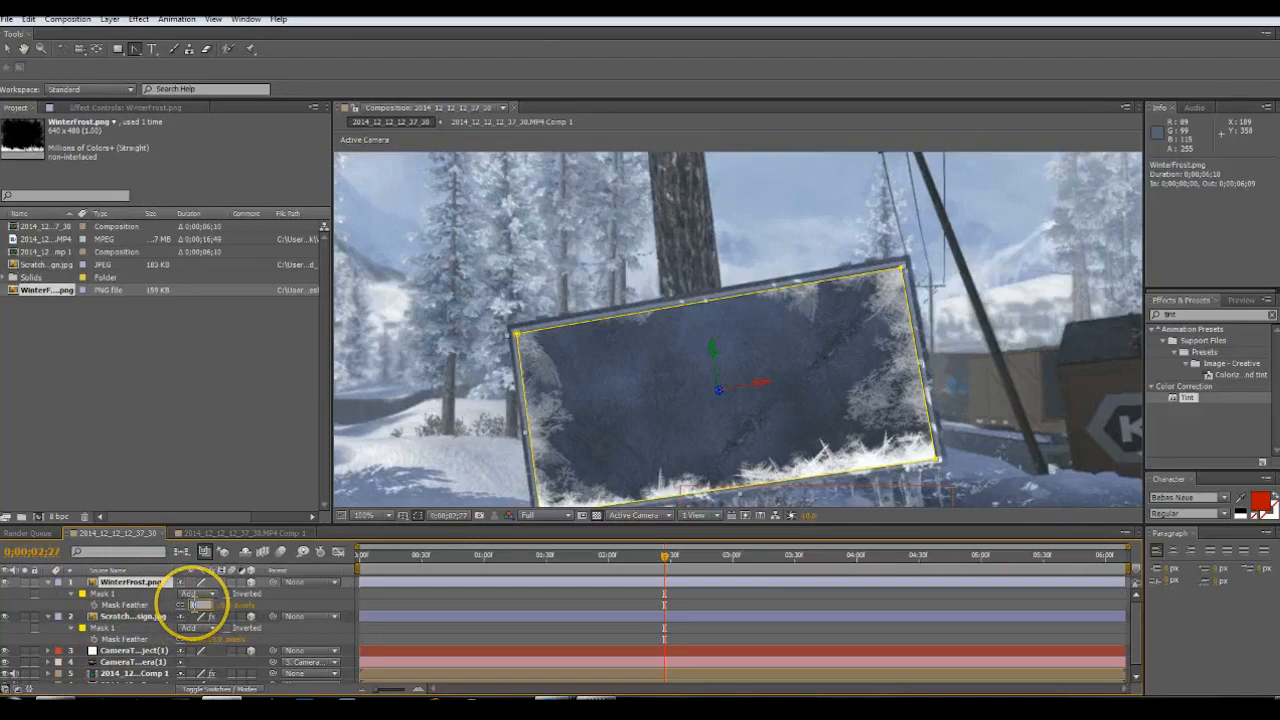
type("10")
key("Return")
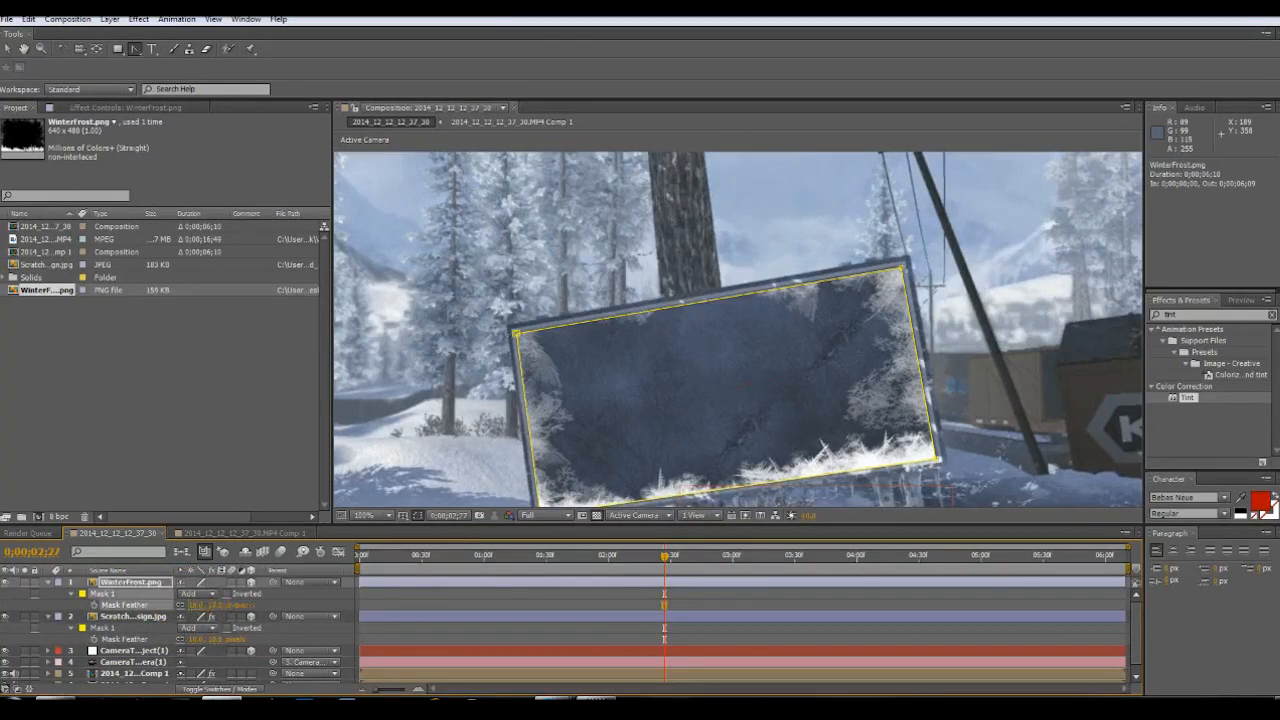
scroll(554, 337, "down", 1)
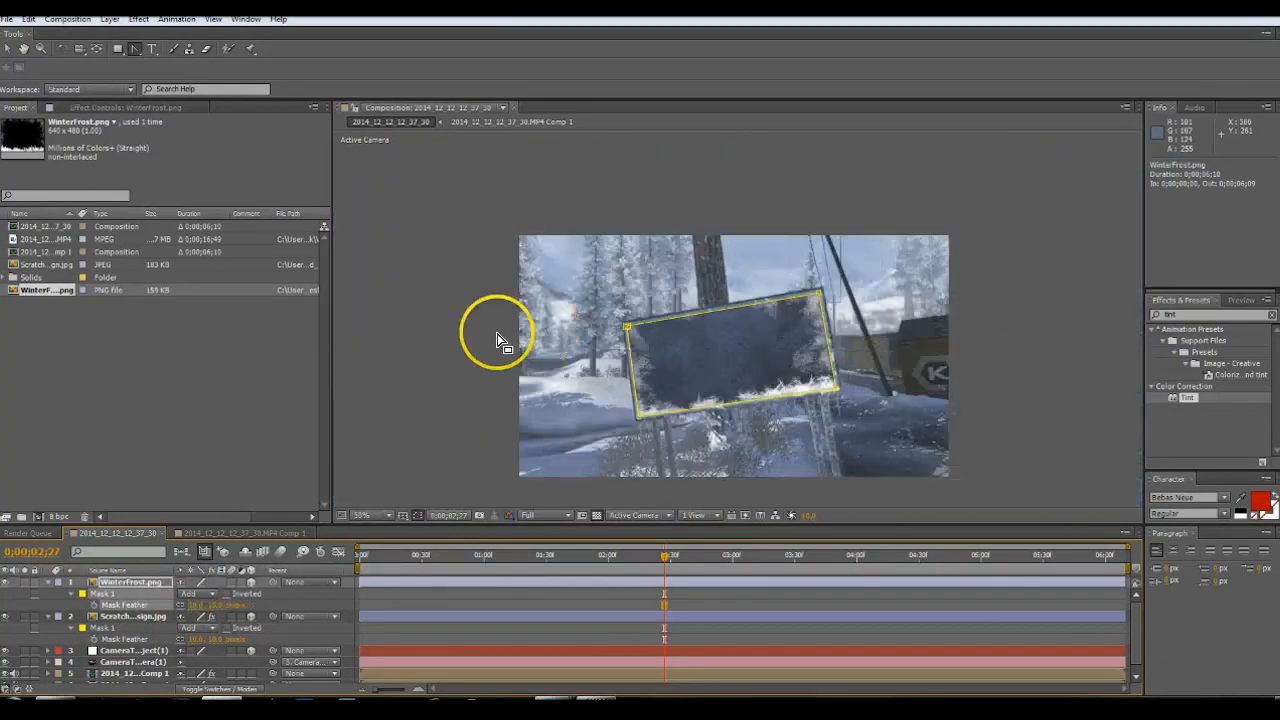
left_click(10, 48)
left_click(410, 365)
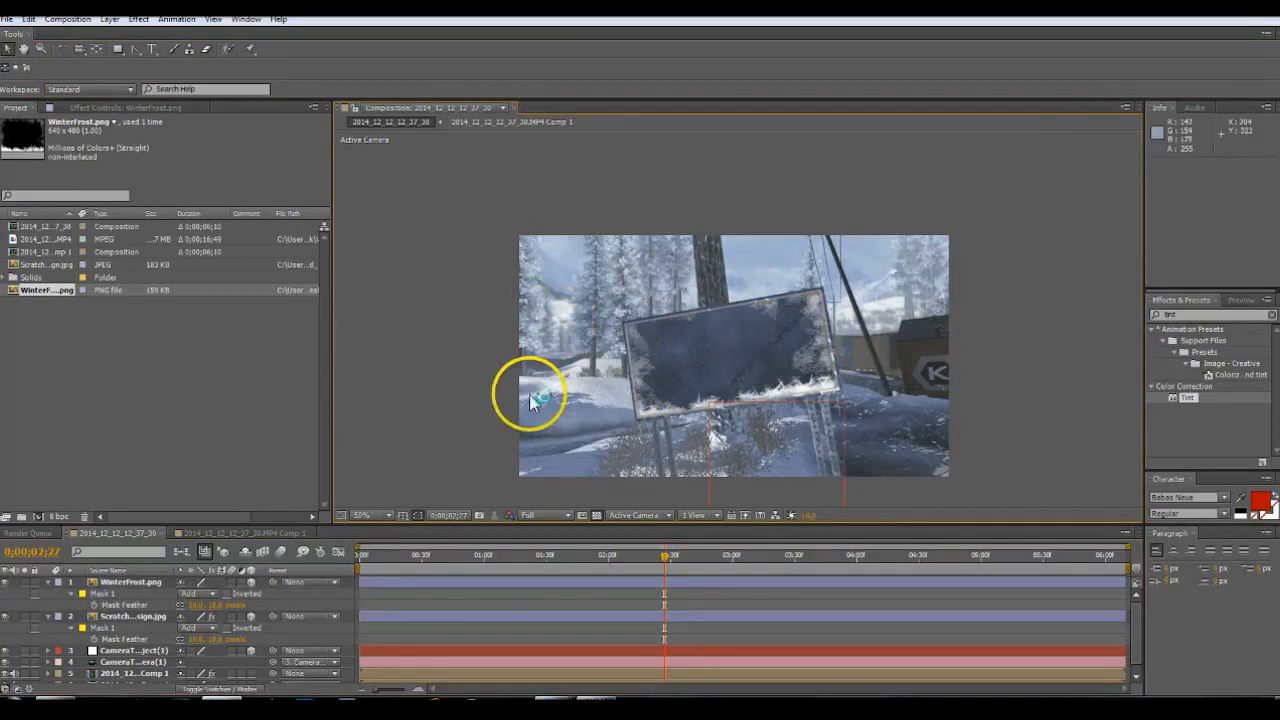
Set the WinterFrost.png layer's blending mode to Overlay and inspect the frost on the sign
left_click(135, 582)
left_click(250, 689)
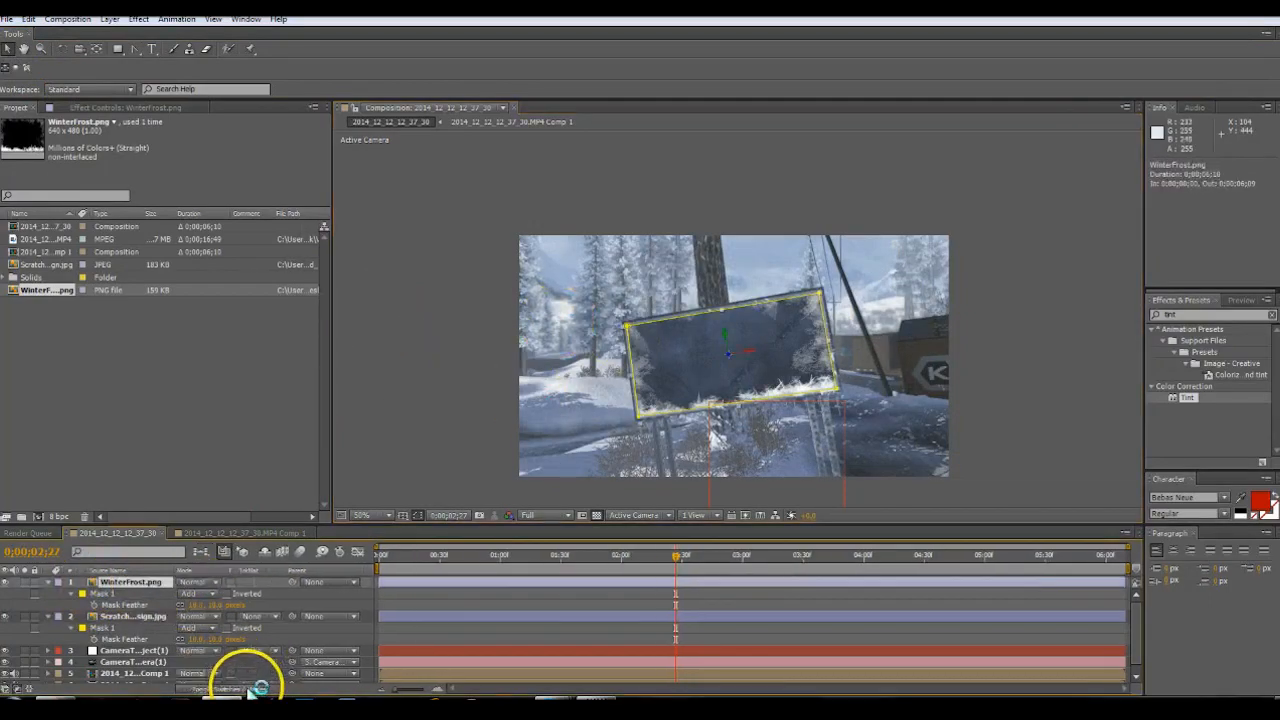
left_click(184, 582)
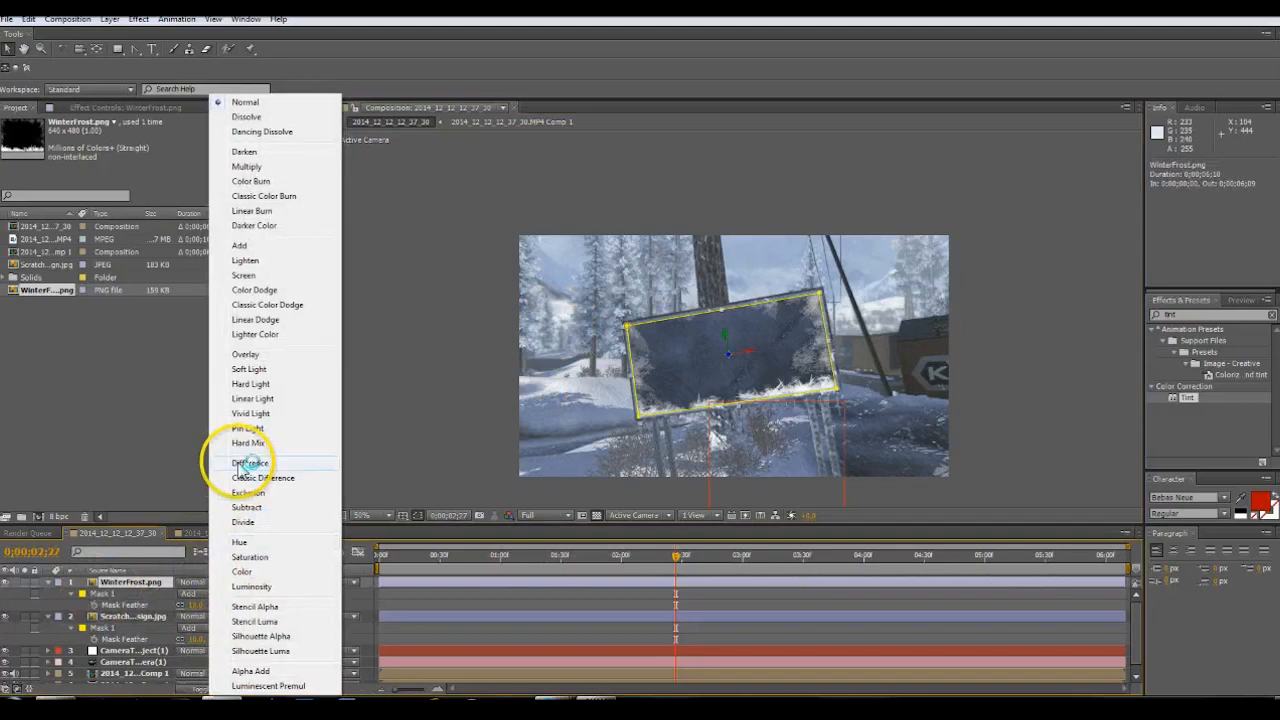
left_click(250, 355)
scroll(417, 402, "up", 1)
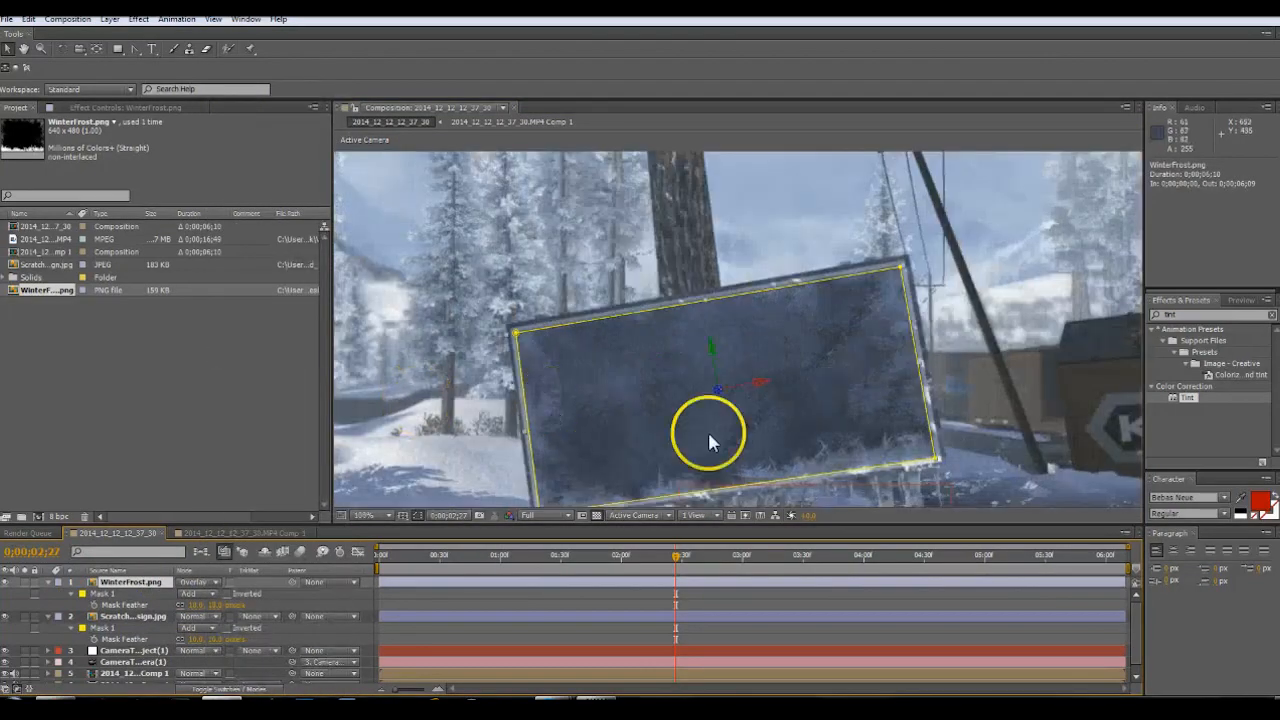
left_click_drag(864, 449, 862, 405)
scroll(870, 416, "down", 1)
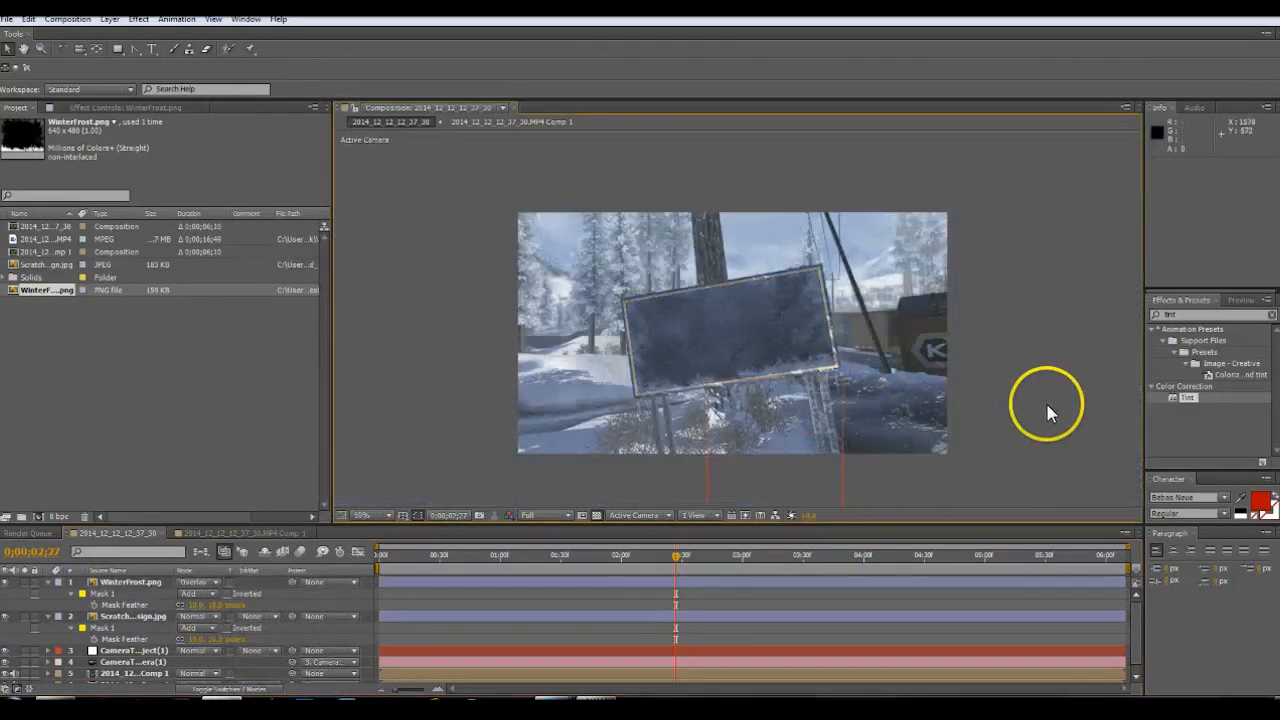
scroll(1040, 410, "up", 1)
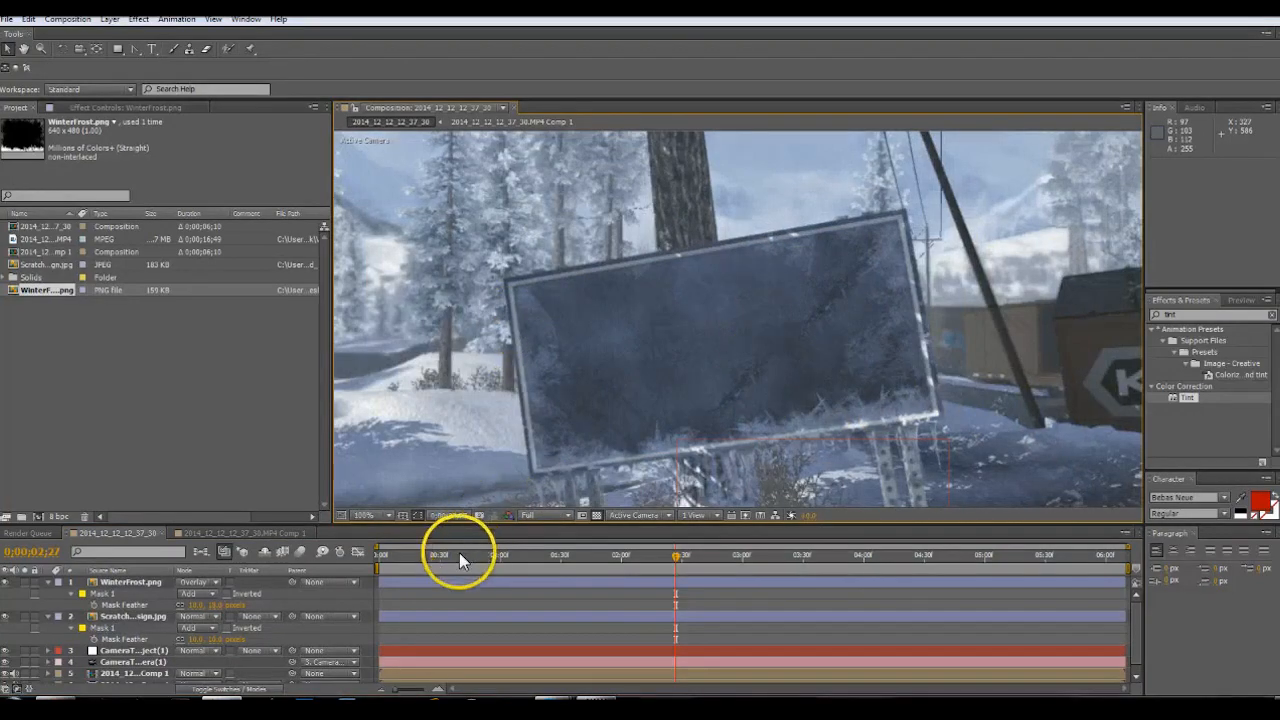
Collapse the frost and steel layers' properties and scrub through the timeline to check how the frost follows the sign
left_click(47, 582)
left_click(47, 593)
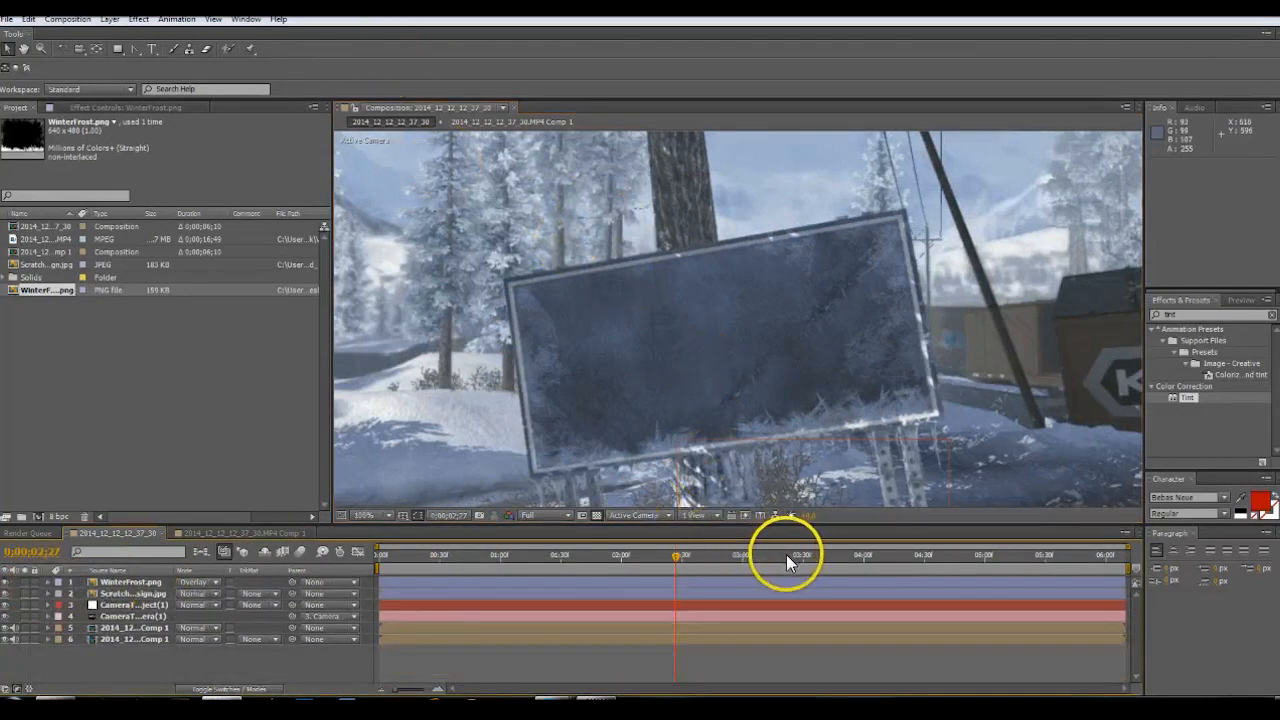
left_click(809, 566)
left_click_drag(811, 567, 820, 564)
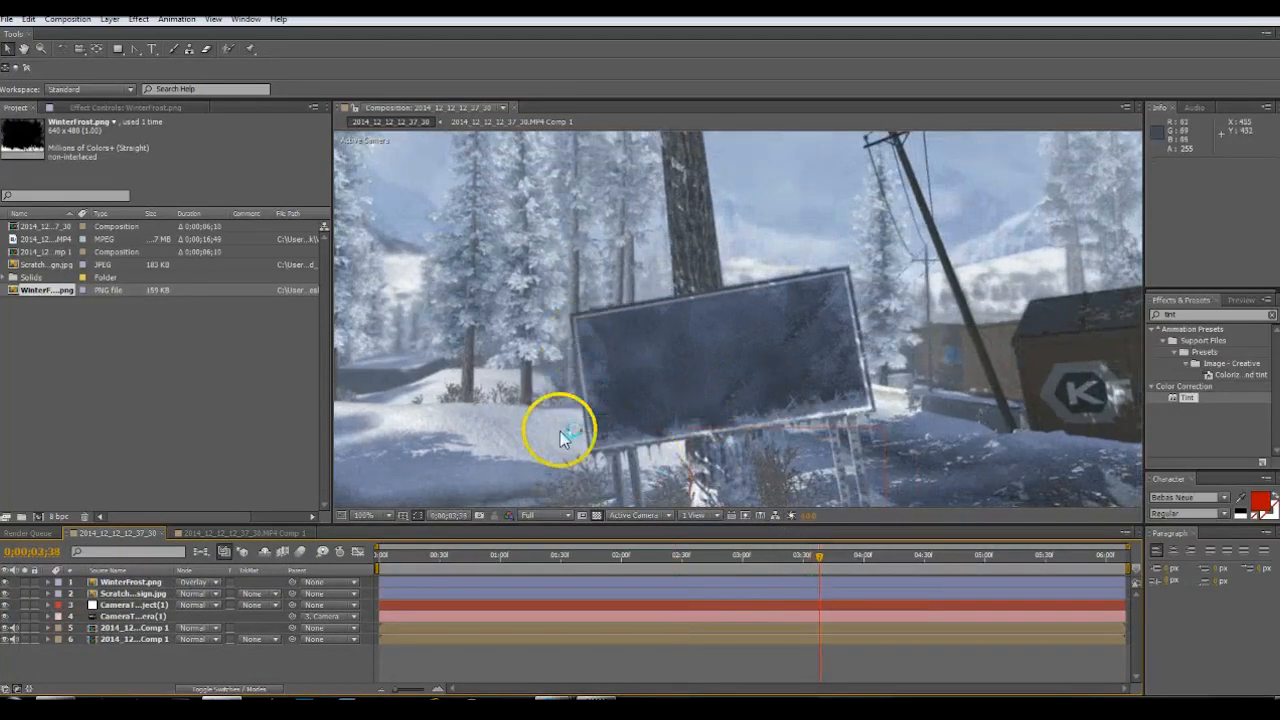
left_click(147, 583)
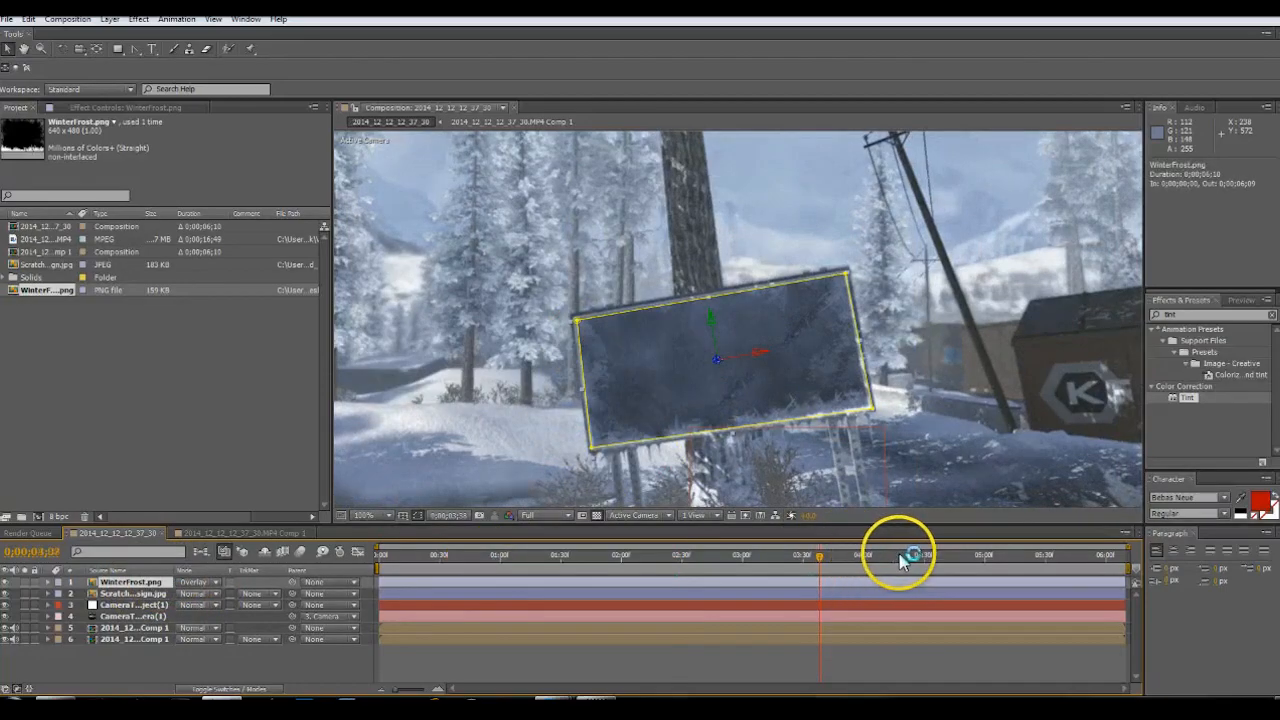
left_click(880, 557)
left_click(452, 558)
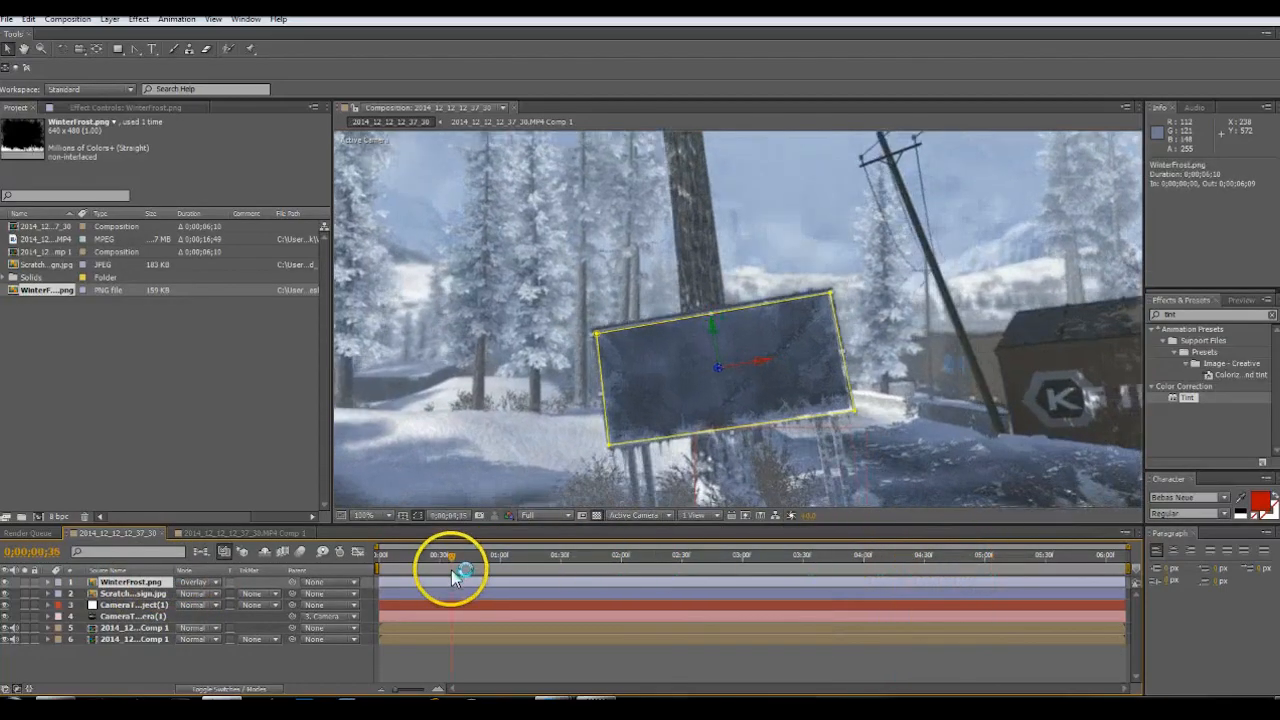
left_click_drag(463, 577, 682, 580)
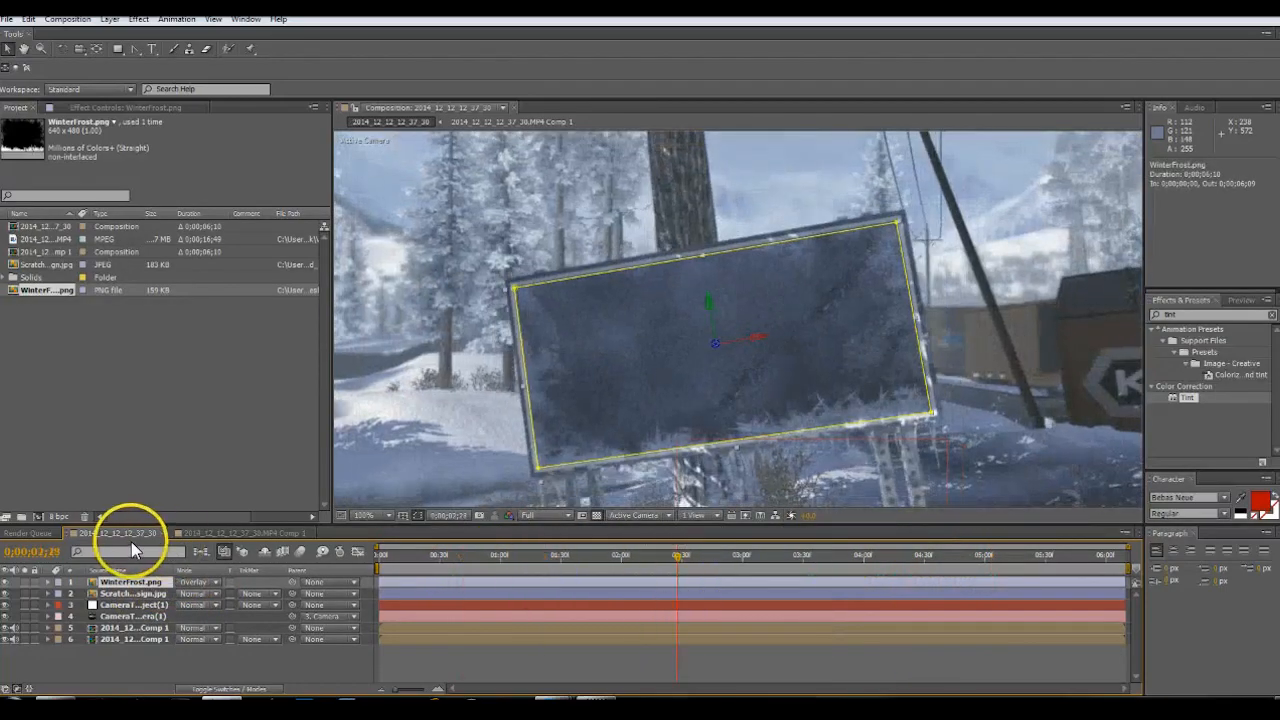
Reveal the frost layer's mask path, then examine the sign with the layer deselected at 0;00;04;06
key("m")
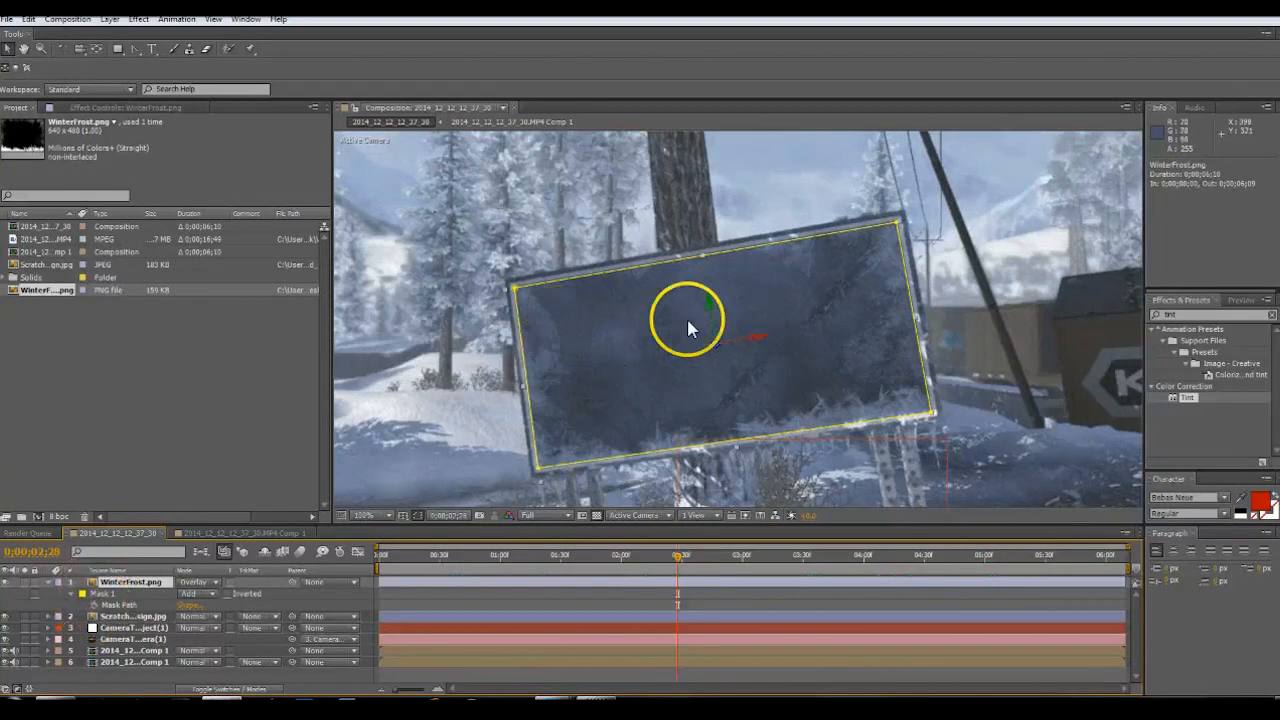
left_click(846, 557)
left_click(876, 558)
scroll(417, 408, "down", 1)
left_click(435, 398)
scroll(435, 398, "up", 1)
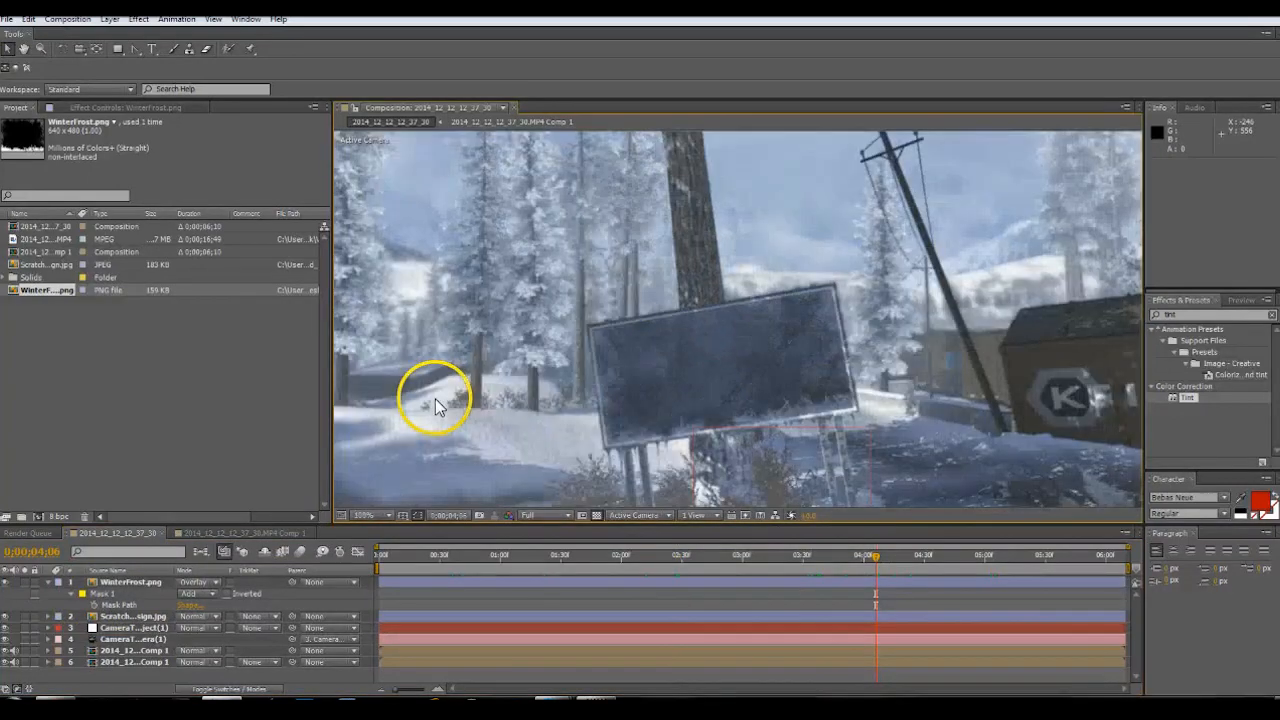
Add a red "BOB BARKER" text layer on the sign and make it a 3D layer
left_click(150, 50)
left_click(636, 352)
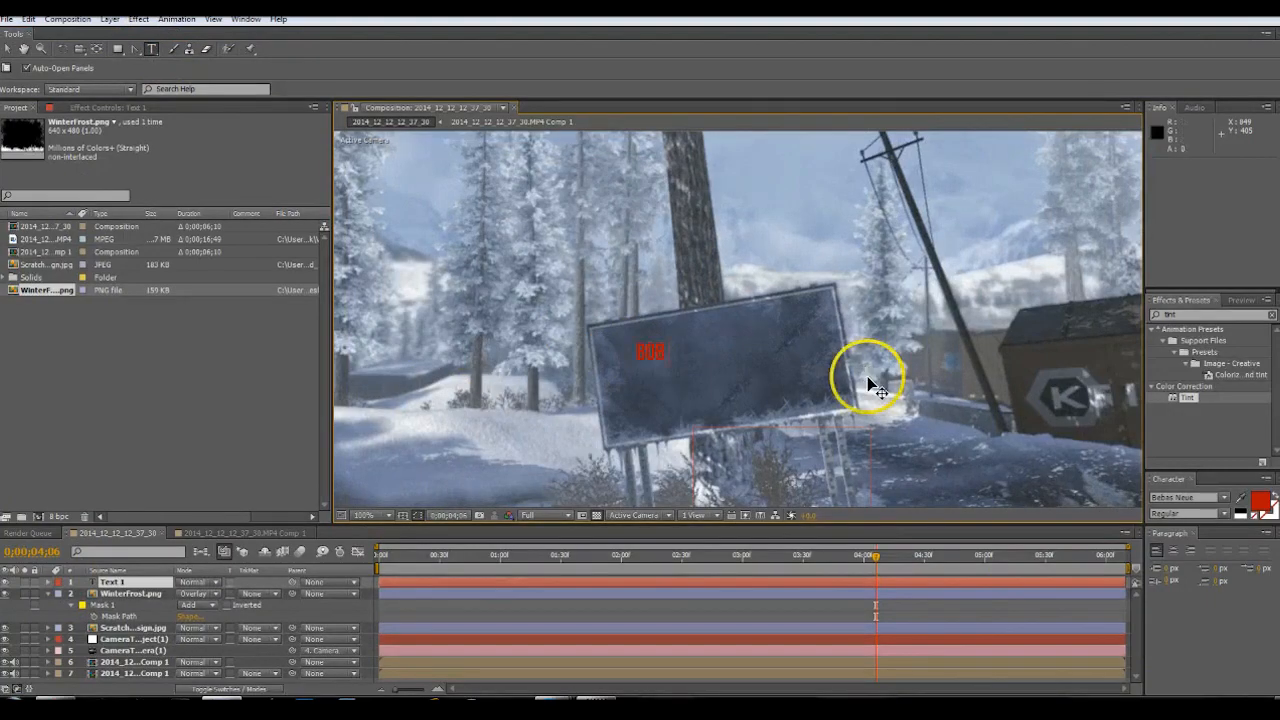
type("BOB BARKER")
left_click(8, 50)
left_click(195, 689)
left_click(247, 584)
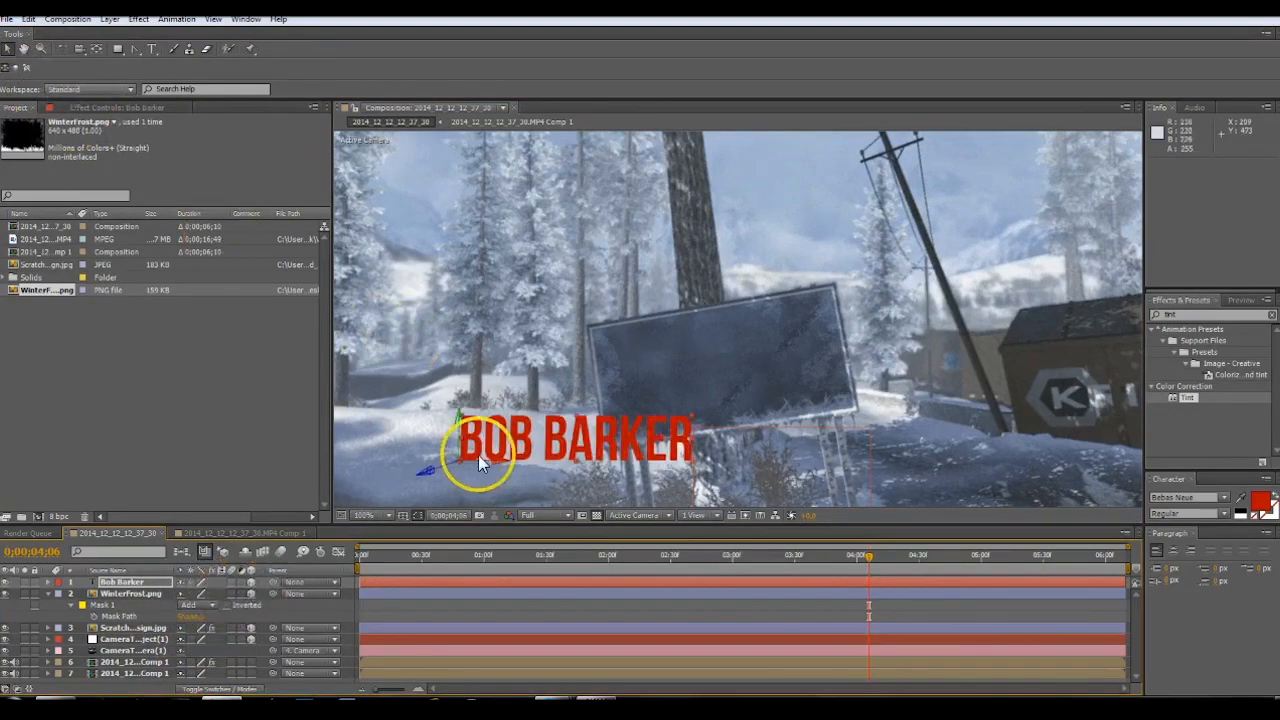
Move the title onto the sign panel and rotate it to match the sign's tilt
left_click_drag(498, 458, 546, 463)
left_click_drag(568, 417, 606, 402)
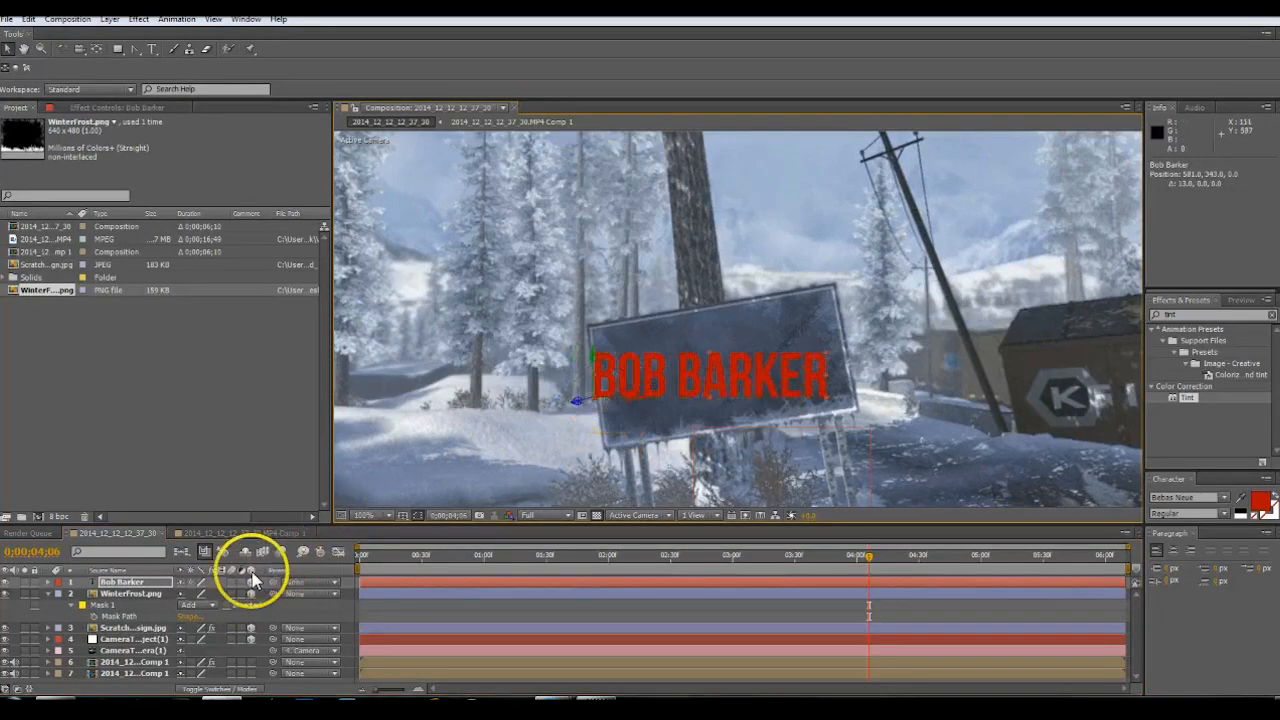
left_click(62, 48)
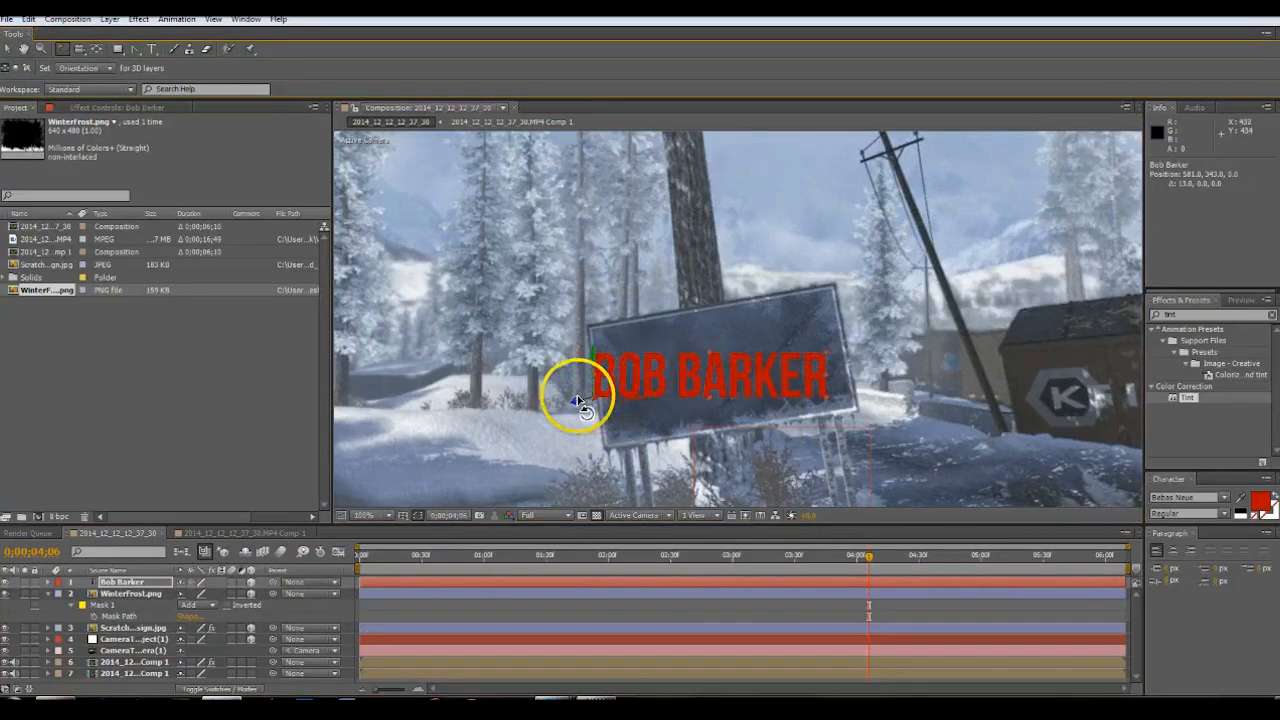
mouse_move(576, 400)
left_mouse_down()
mouse_move(588, 408)
mouse_move(577, 399)
left_mouse_up()
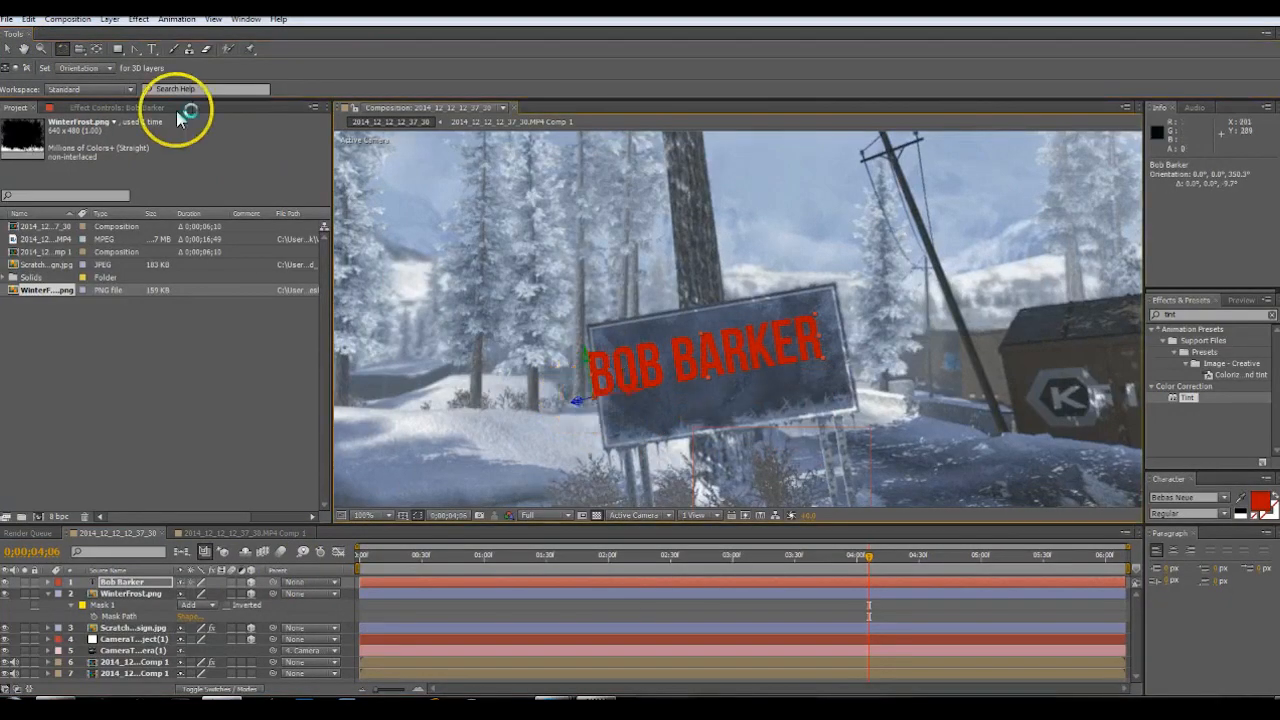
Scale the title down to fit inside the sign's frame and move it toward the middle of the panel
left_click(113, 583)
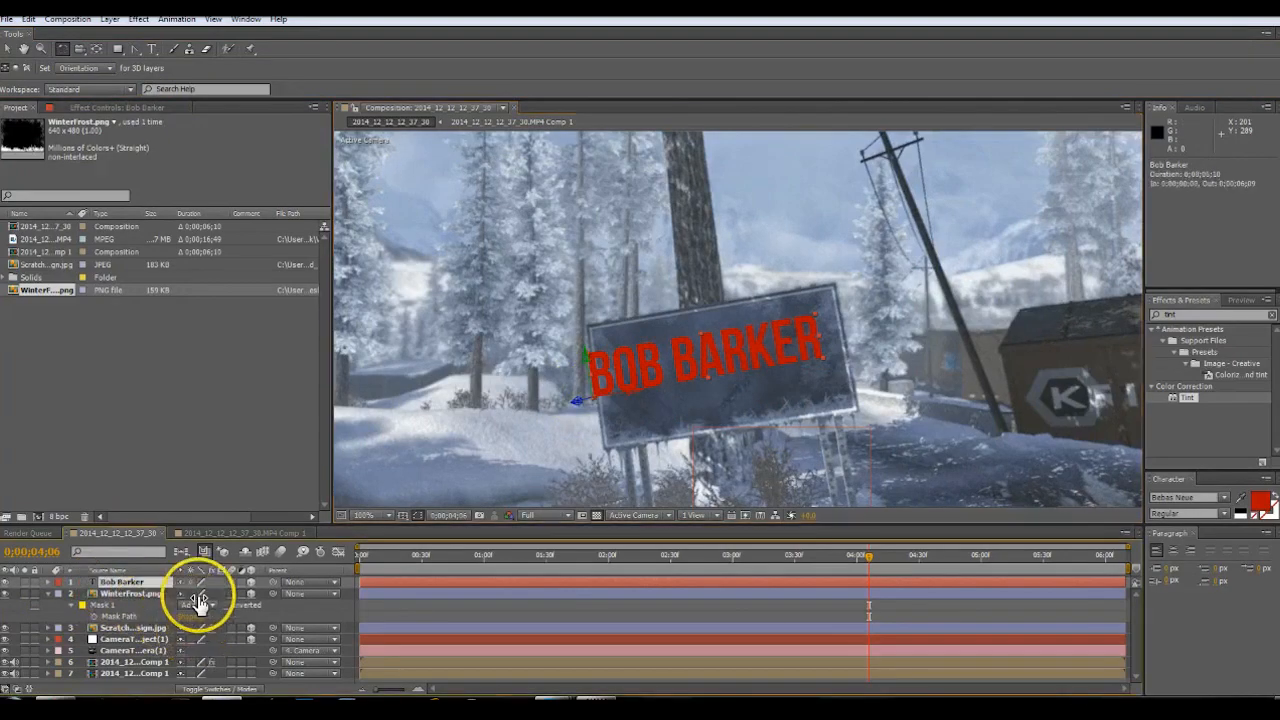
key("s")
left_click_drag(200, 598, 180, 600)
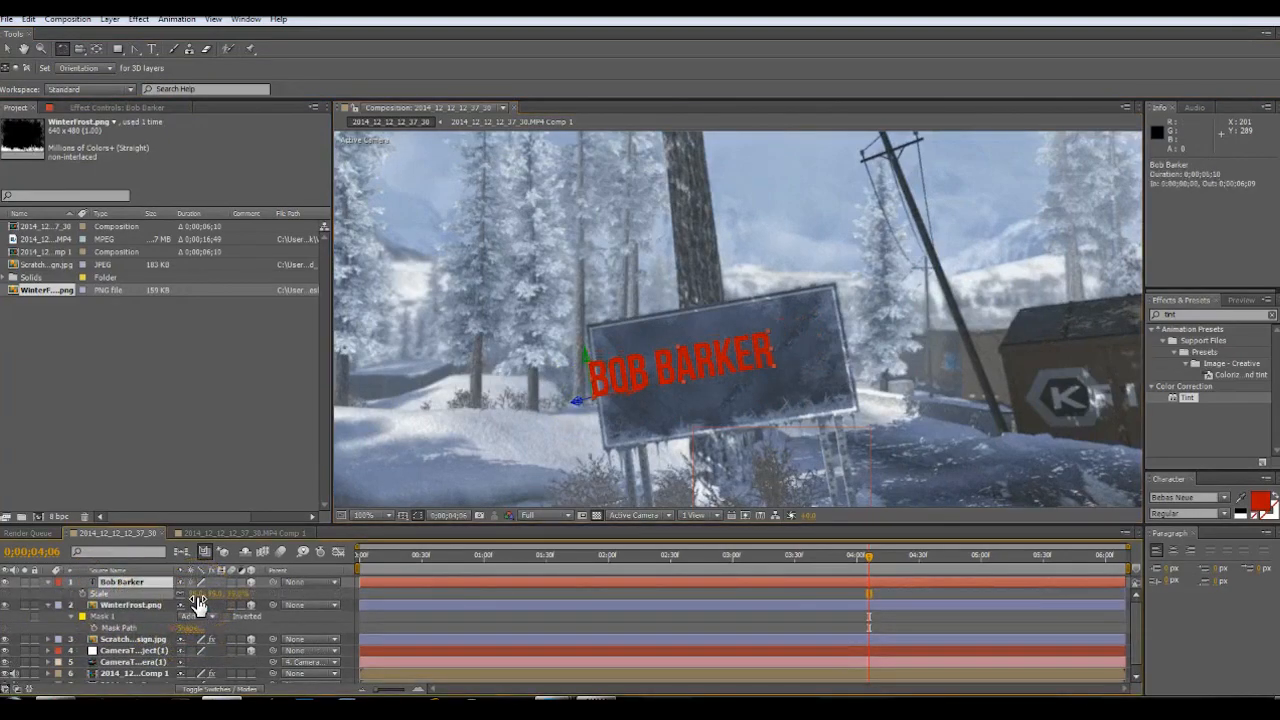
left_click(10, 50)
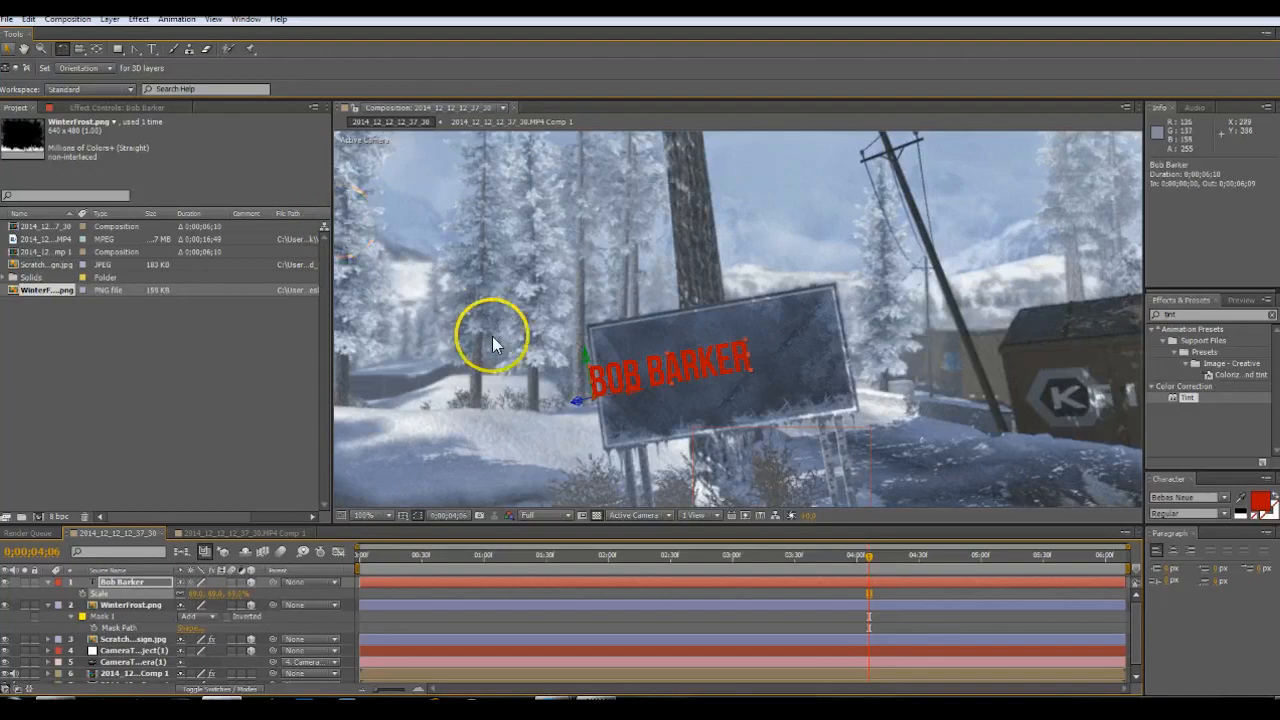
left_click_drag(622, 391, 628, 394)
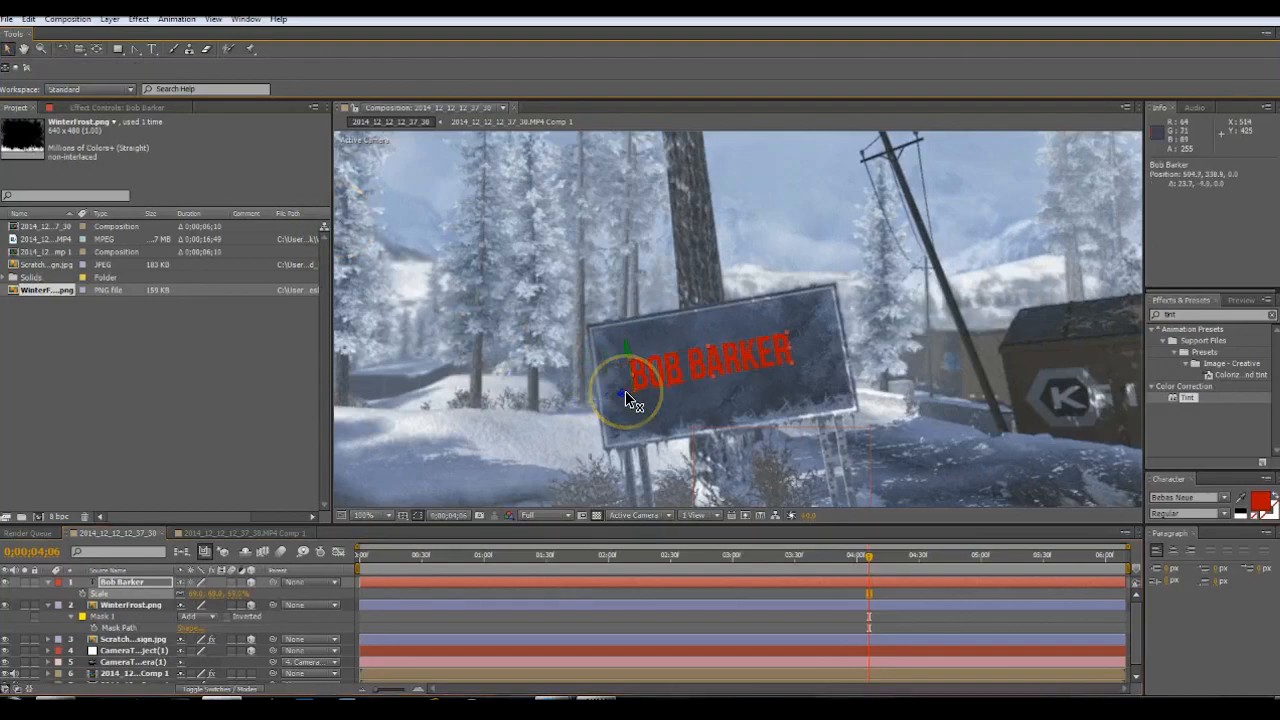
Place the title layer directly below WinterFrost.png and set its blending mode to Overlay
left_click_drag(157, 586, 150, 640)
left_click(214, 689)
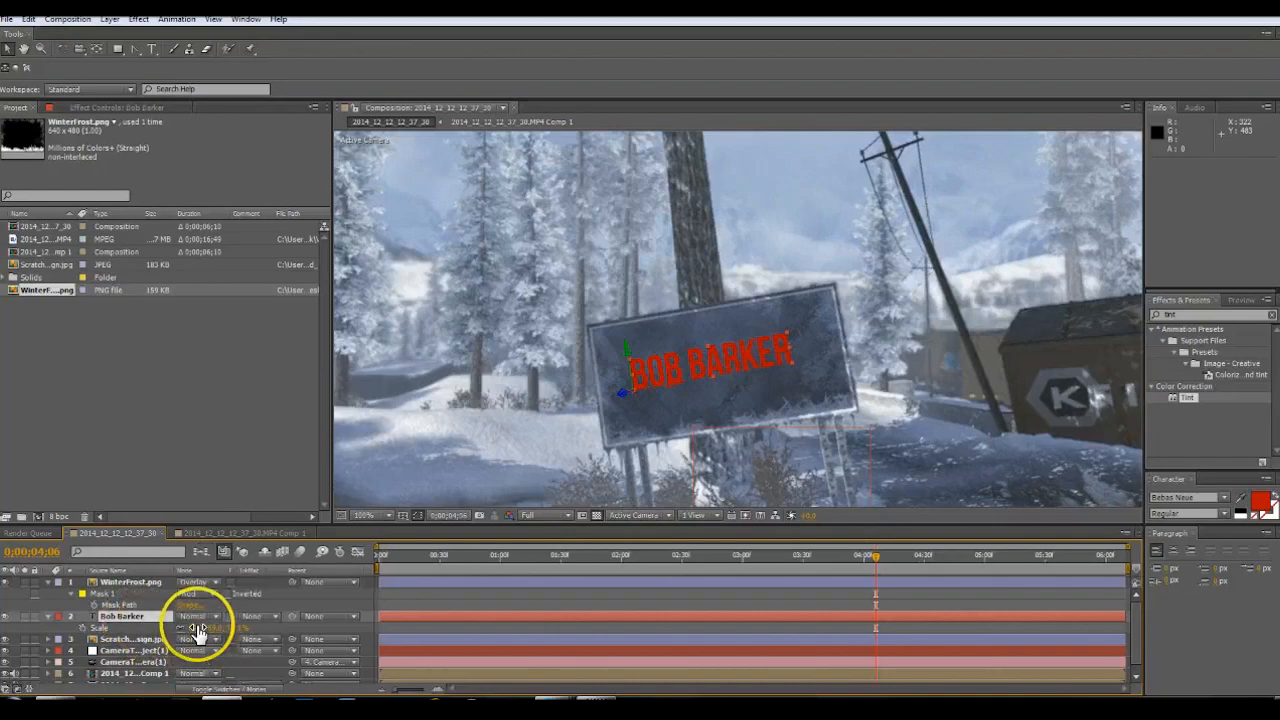
left_click(197, 623)
left_click(225, 270)
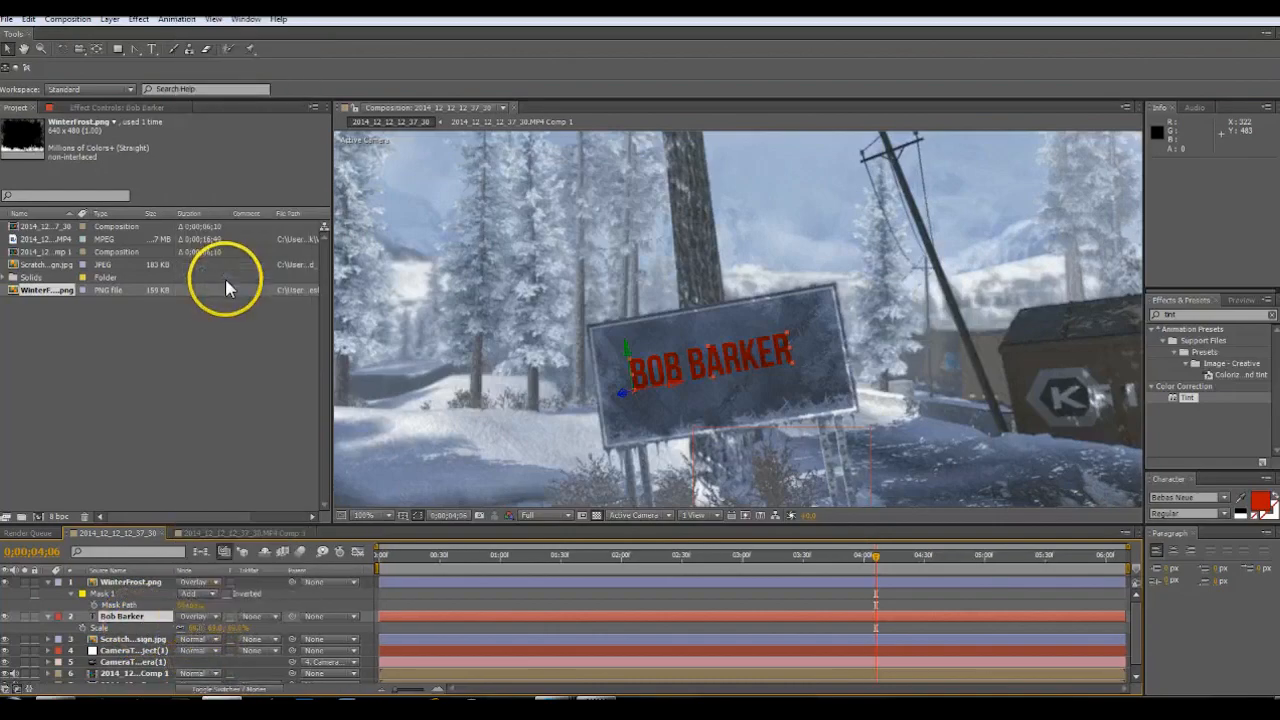
Lower the title layer's opacity so the red lettering blends into the steel
key("t")
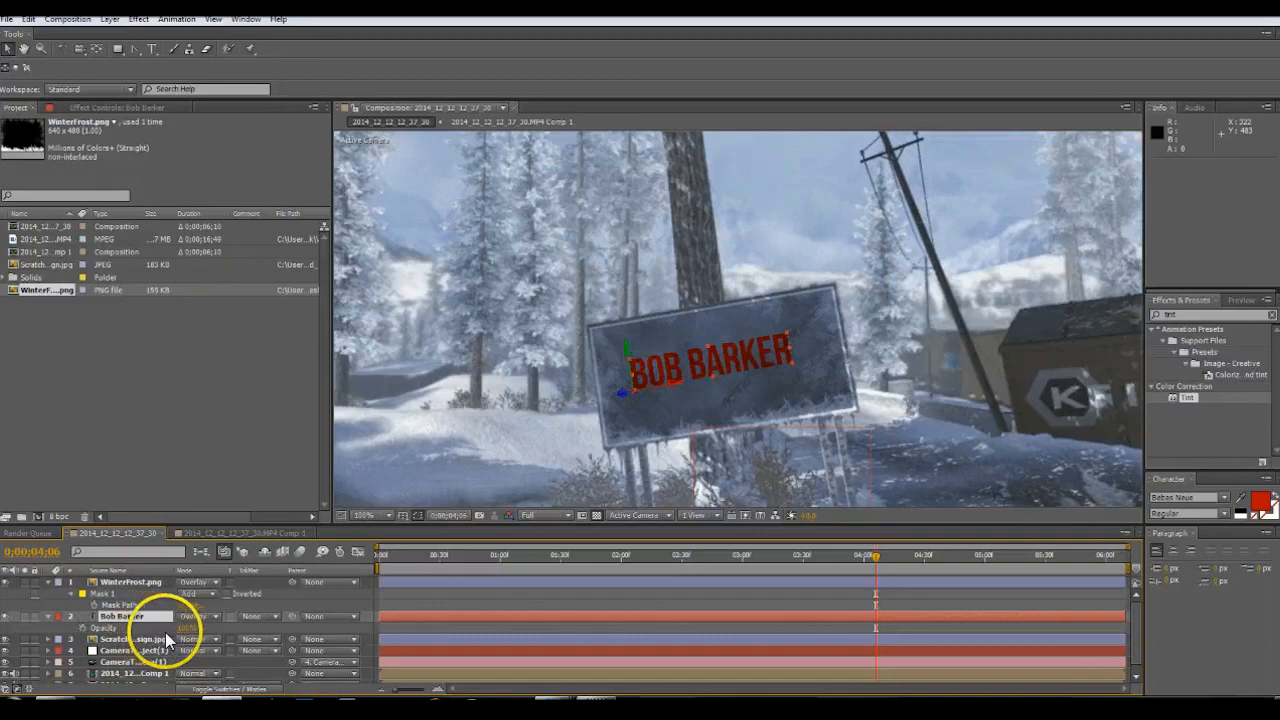
left_click(187, 632)
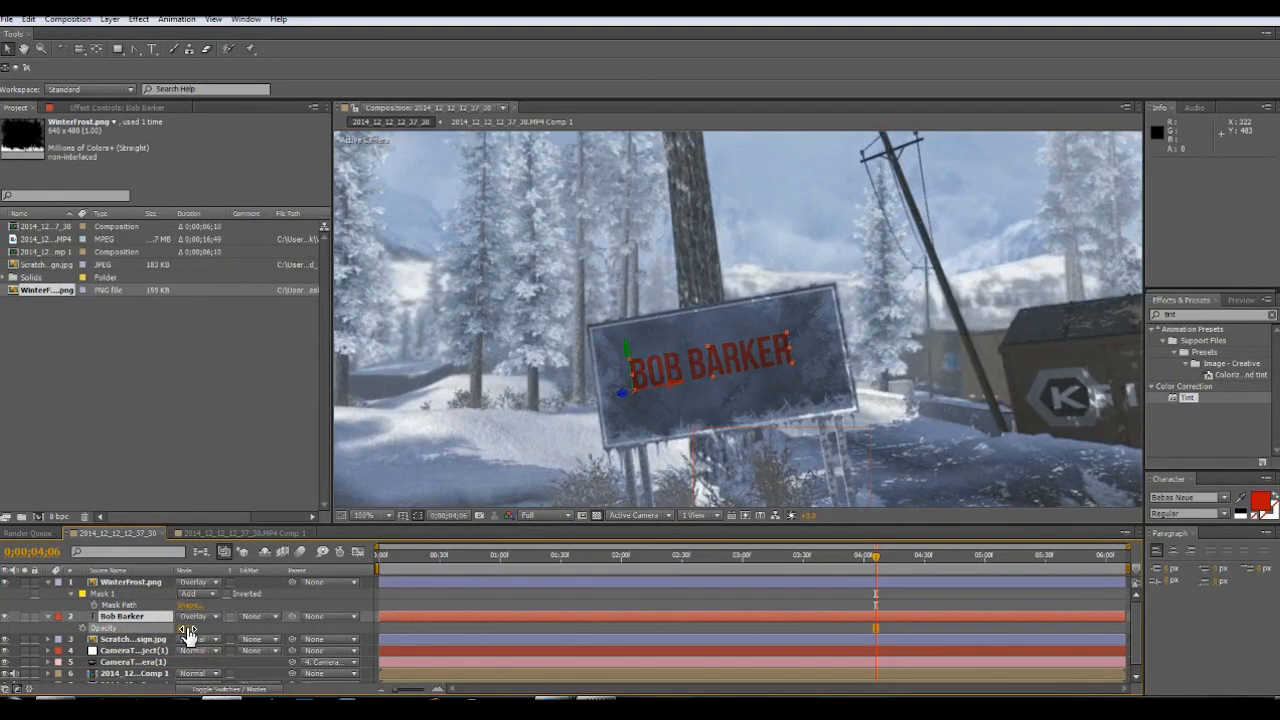
key("Return")
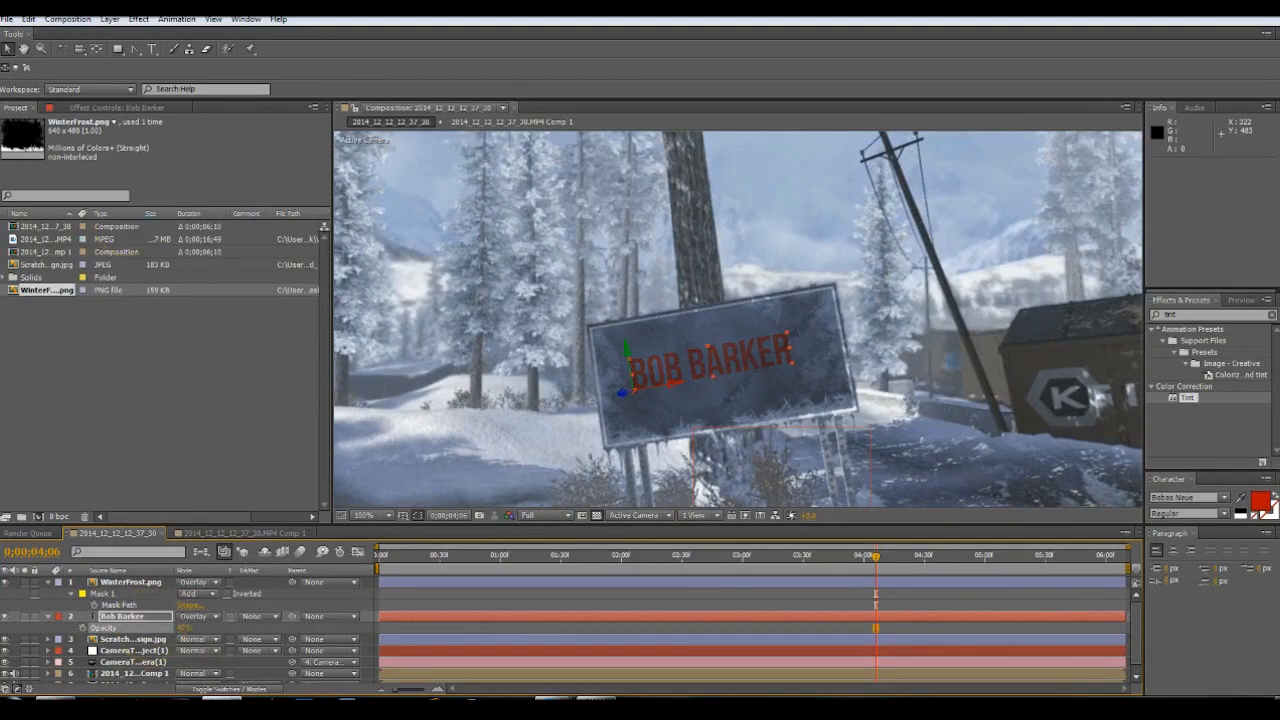
Set the title's scale to 79%, recentre it on the sign panel, and deselect all layers
left_click(125, 618)
key("s")
left_click_drag(188, 629, 191, 629)
left_click(662, 378)
left_click_drag(668, 380, 622, 350)
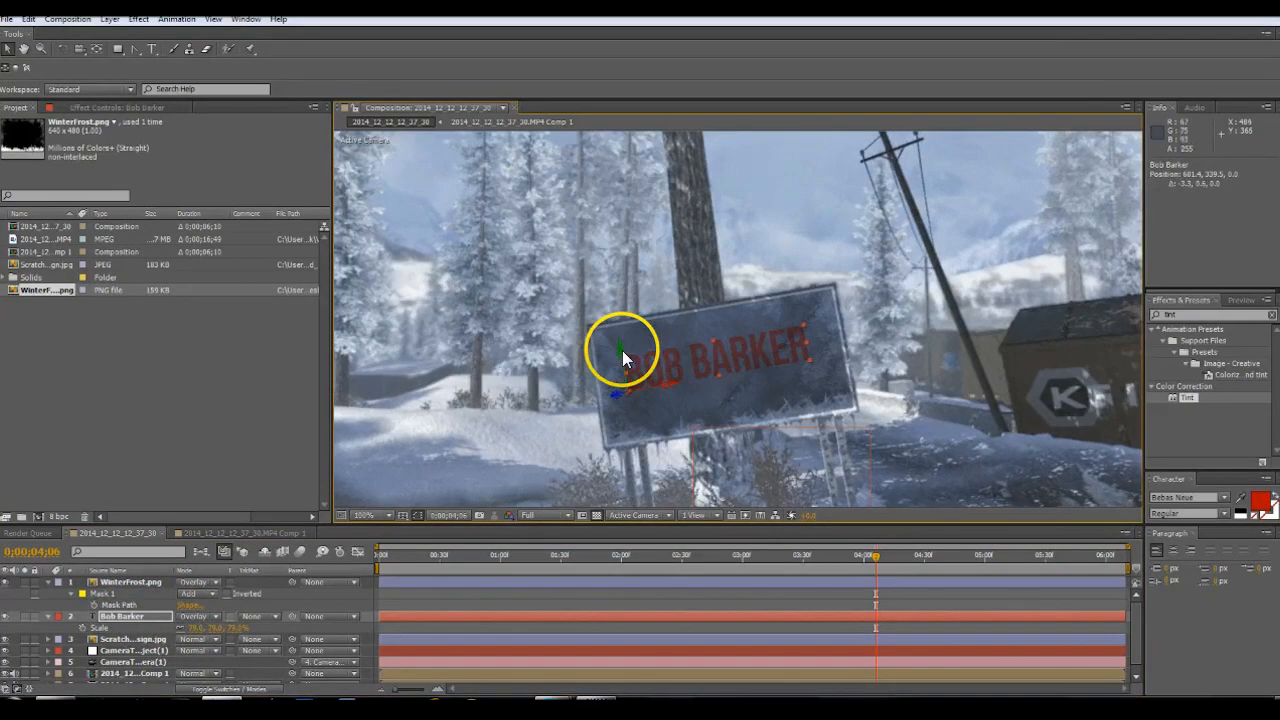
left_click(620, 350)
scroll(421, 403, "down", 1)
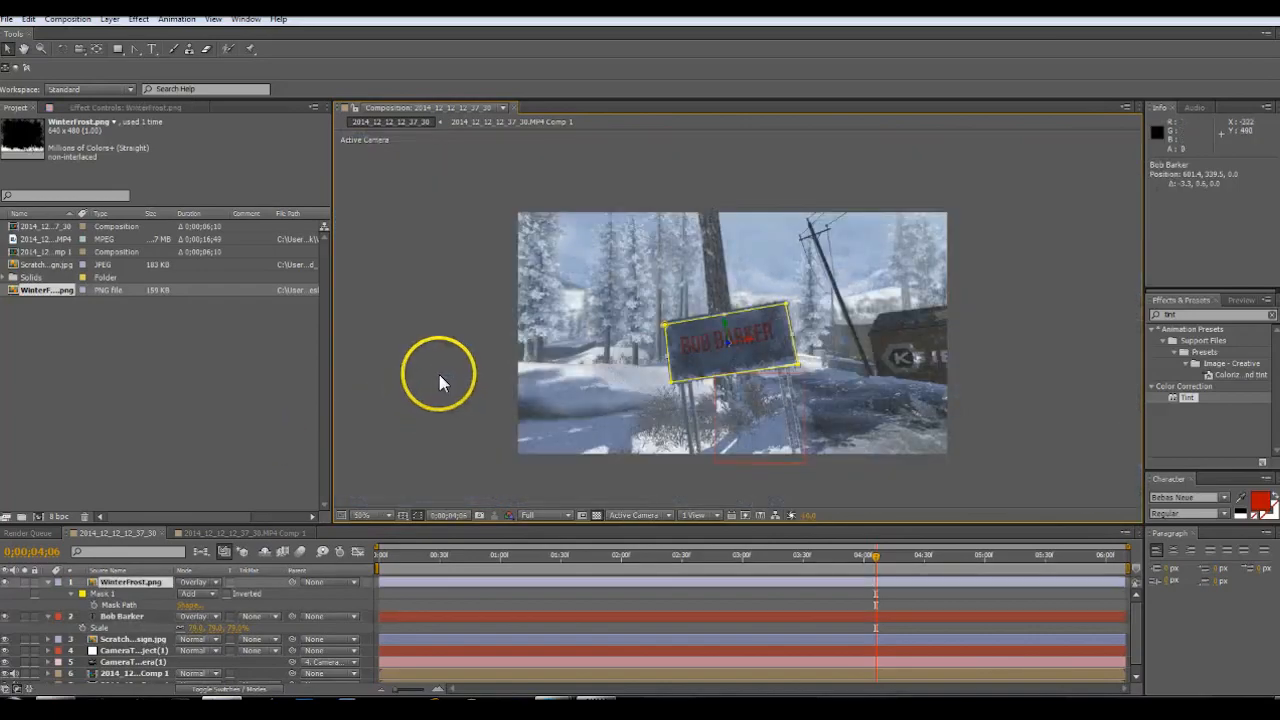
left_click(439, 374)
Scrub through the timeline to check that the title stays attached to the sign, stopping at 0;00;02;06
scroll(439, 374, "up", 1)
left_click_drag(417, 557, 1047, 567)
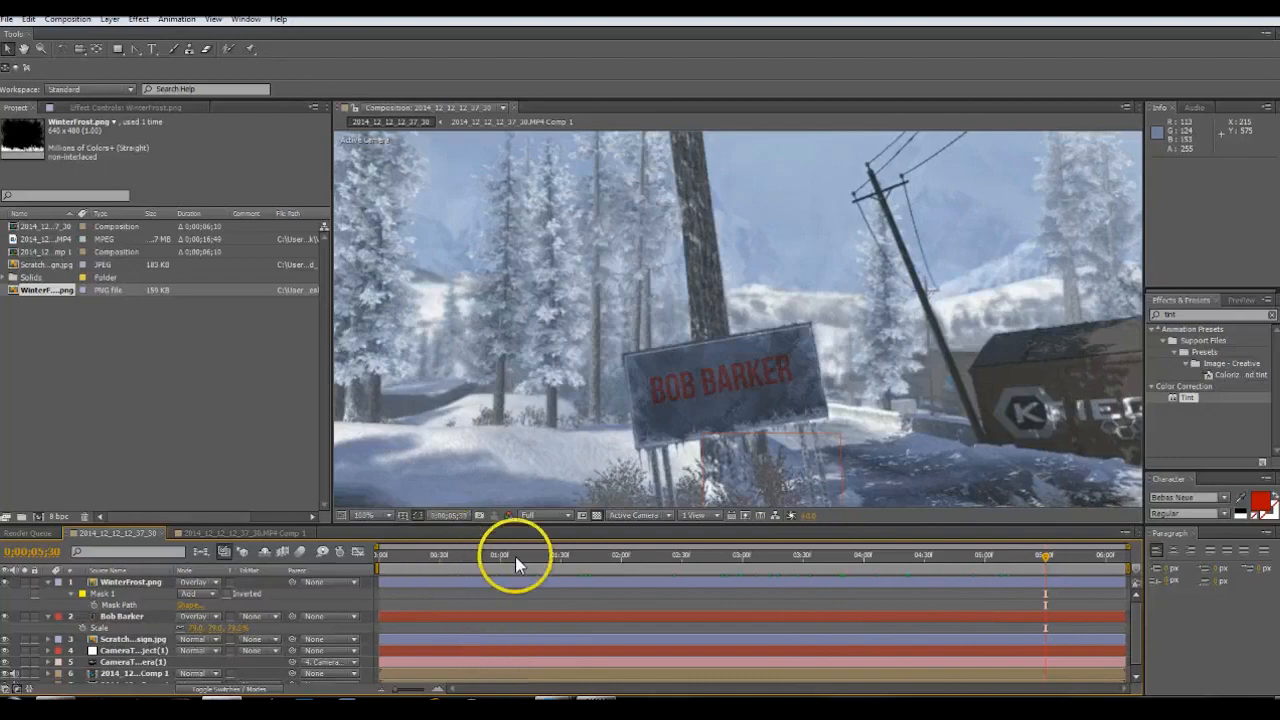
left_click_drag(529, 557, 632, 558)
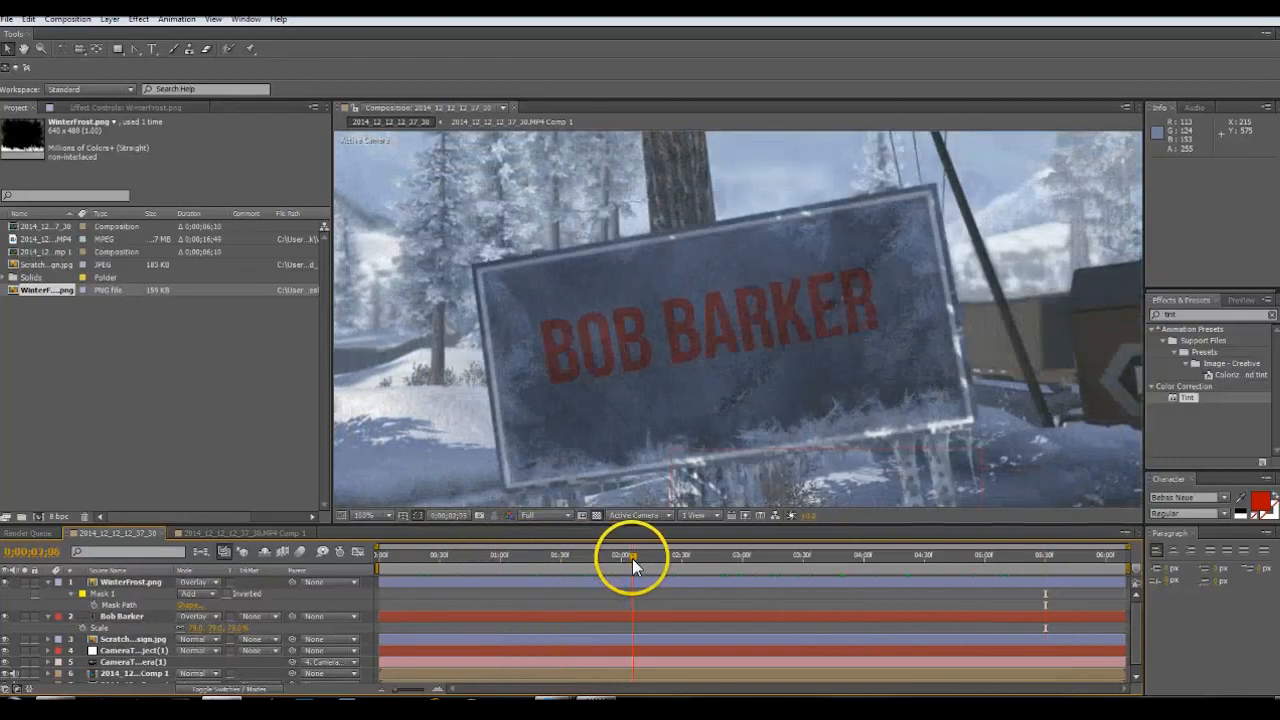
Hide the frost, title and steel layers, then show them one by one to compare with the original sign
left_click(49, 583)
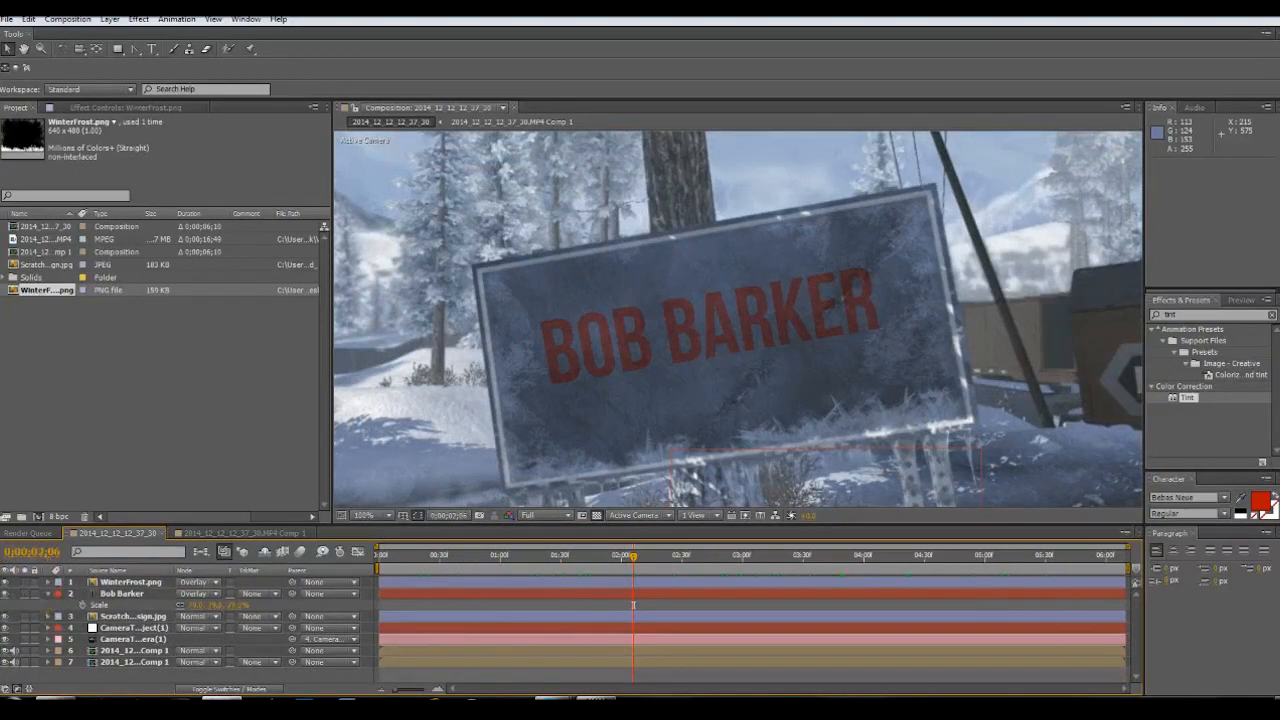
left_click(5, 594)
left_click(6, 617)
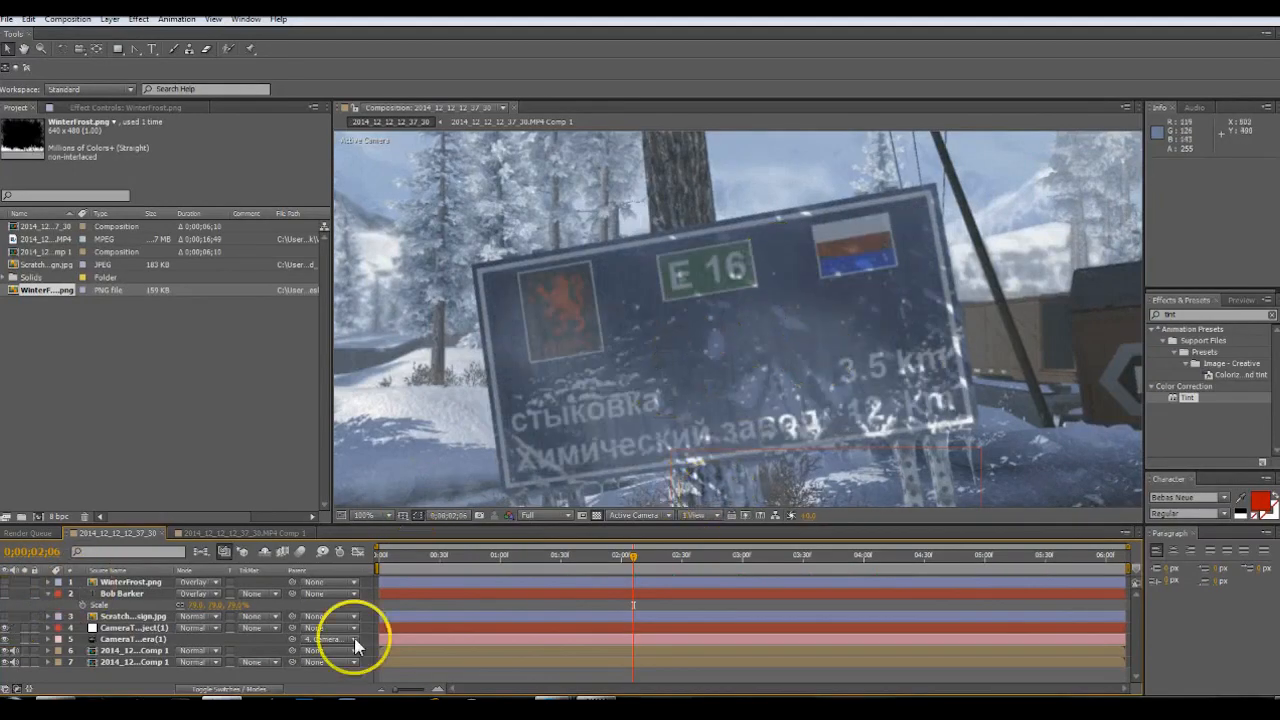
left_click(7, 617)
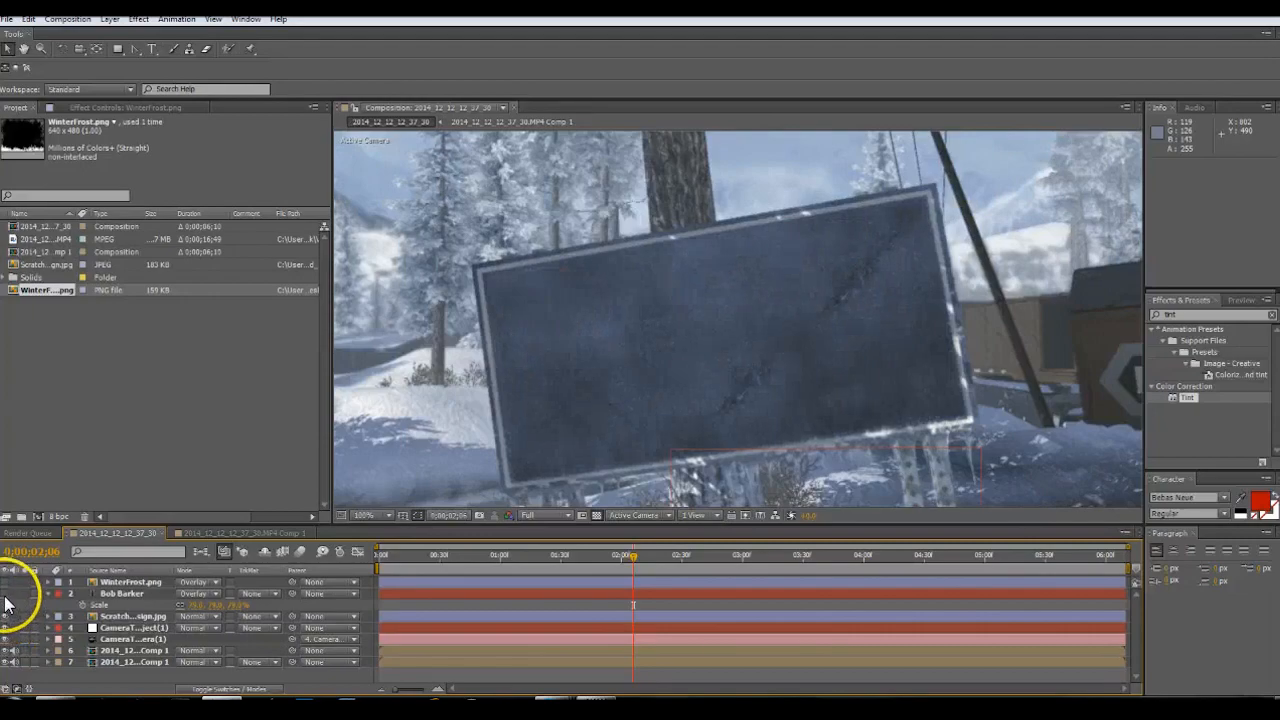
left_click(6, 594)
left_click(6, 582)
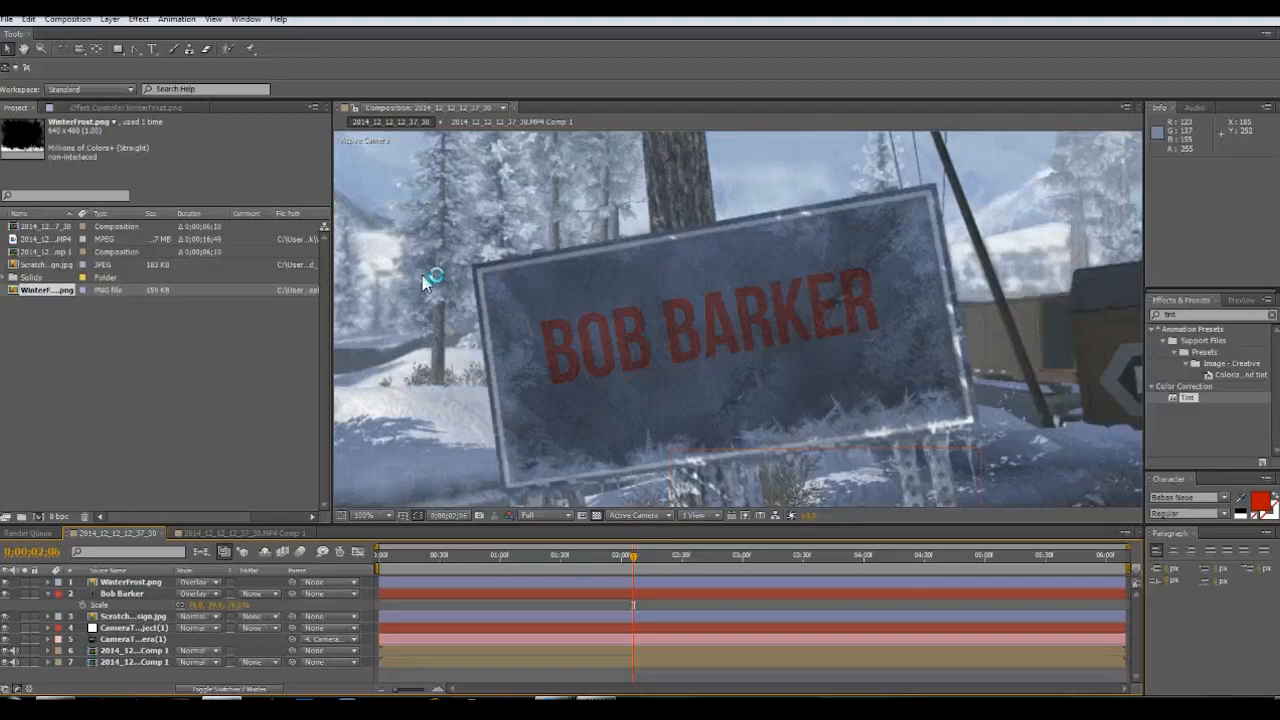
key("comma")
key("comma")
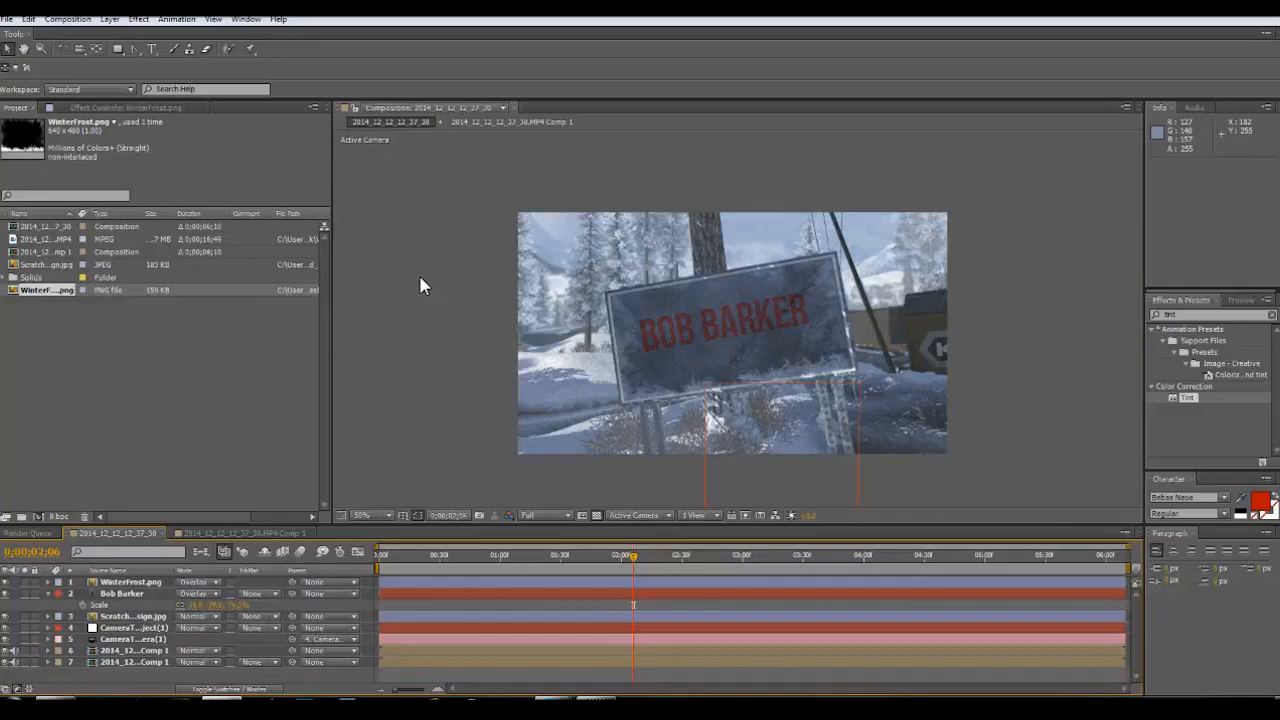